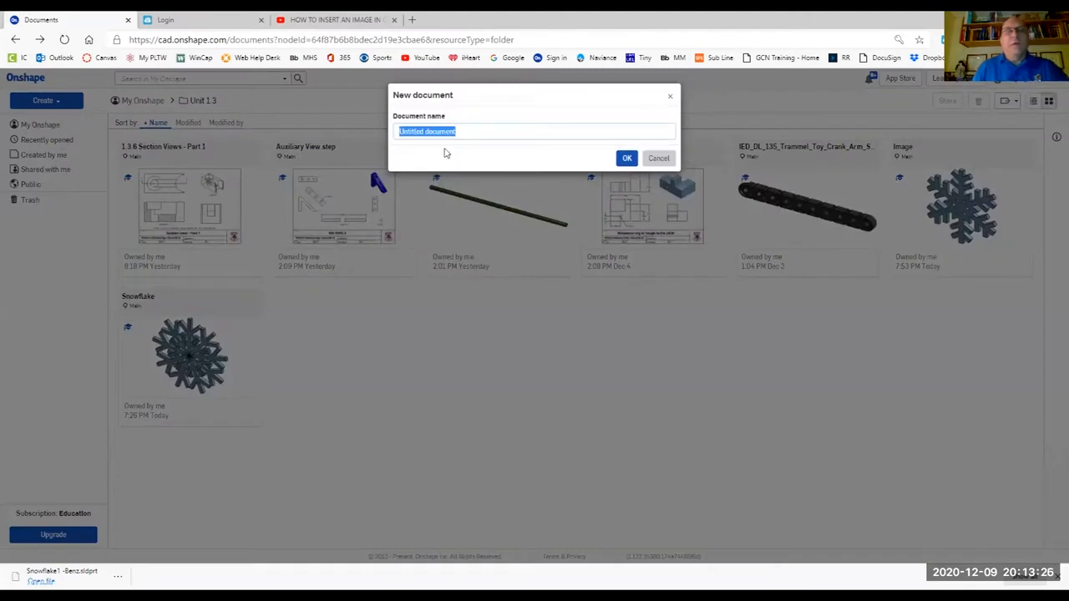
# Name the new document "1.3.9 Snowflake" followed by a hyphen and the author's surname, and create it
pyautogui.write('1.3.3 Snowflake-Benz')
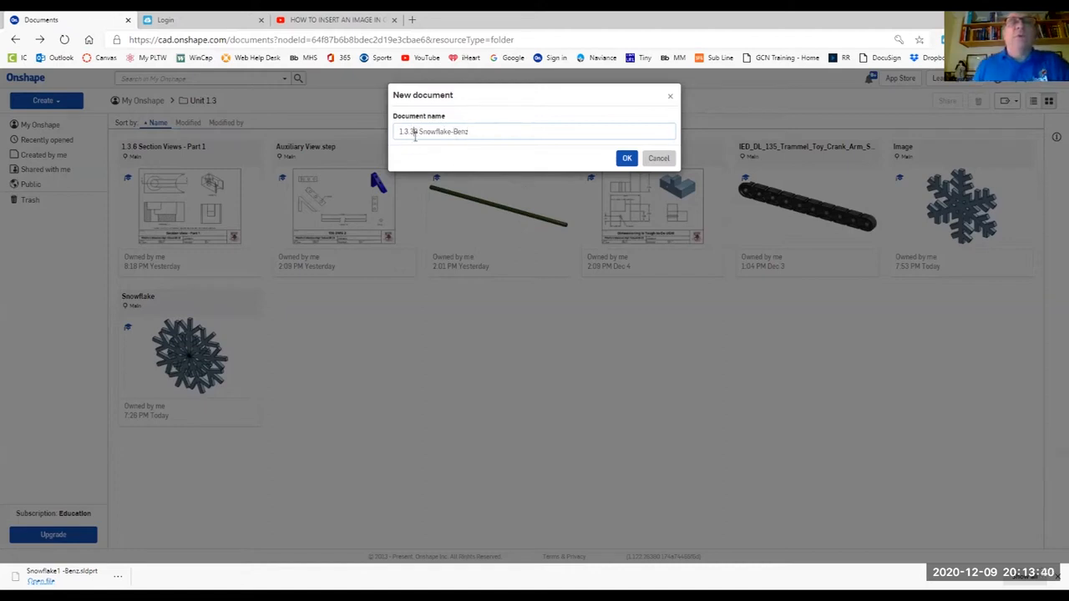
pyautogui.click(415, 135)
pyautogui.press('BackSpace')
pyautogui.click(624, 162)
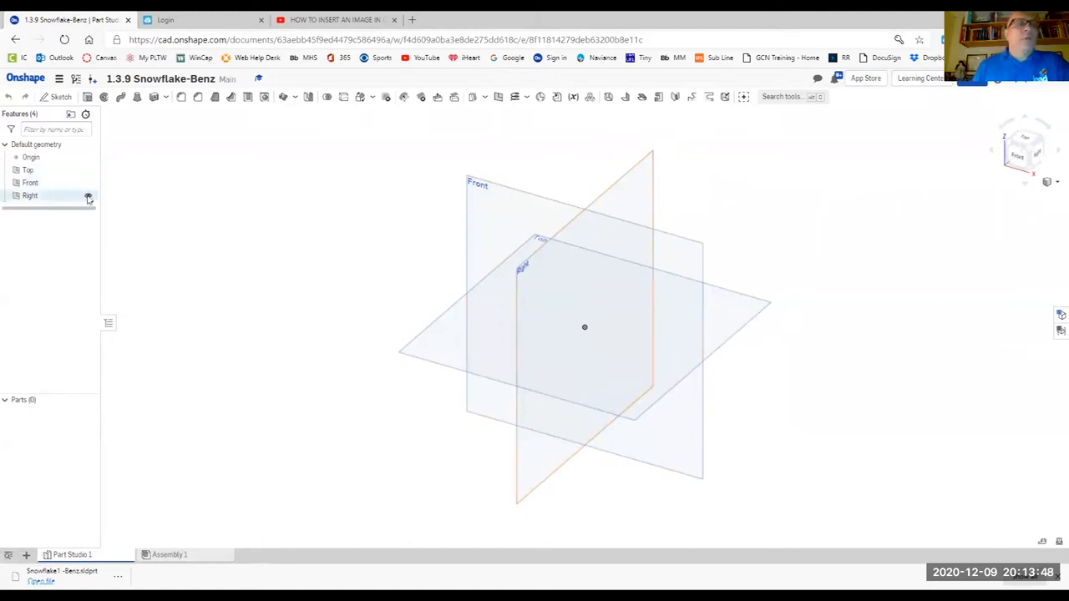
# Hide the Right and Top planes and start a sketch on the Front plane, viewed from the front
pyautogui.click(88, 197)
pyautogui.click(89, 171)
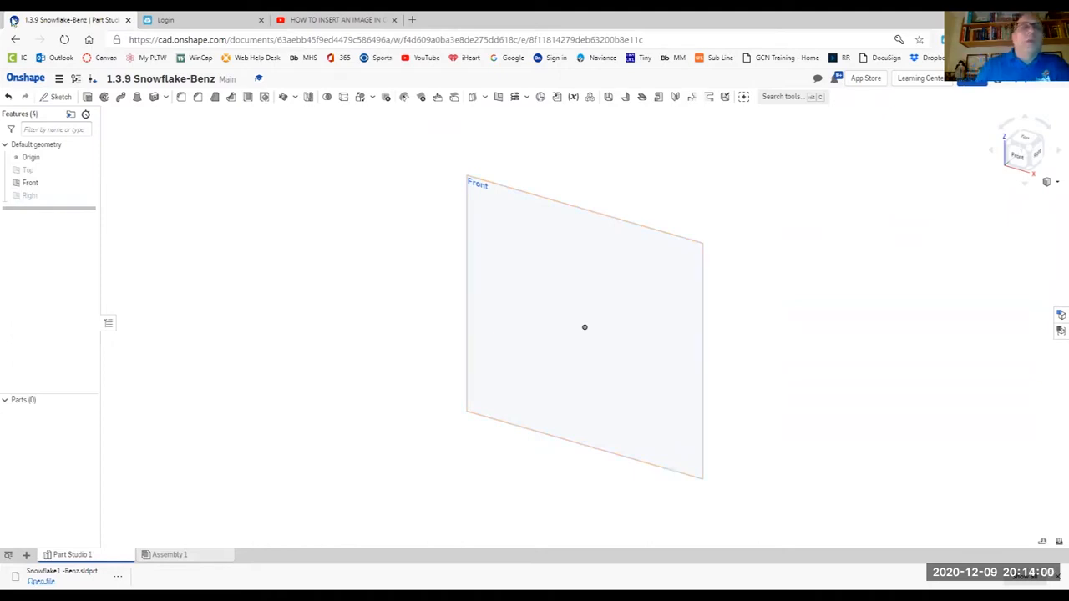
pyautogui.hotkey('shift', 's')
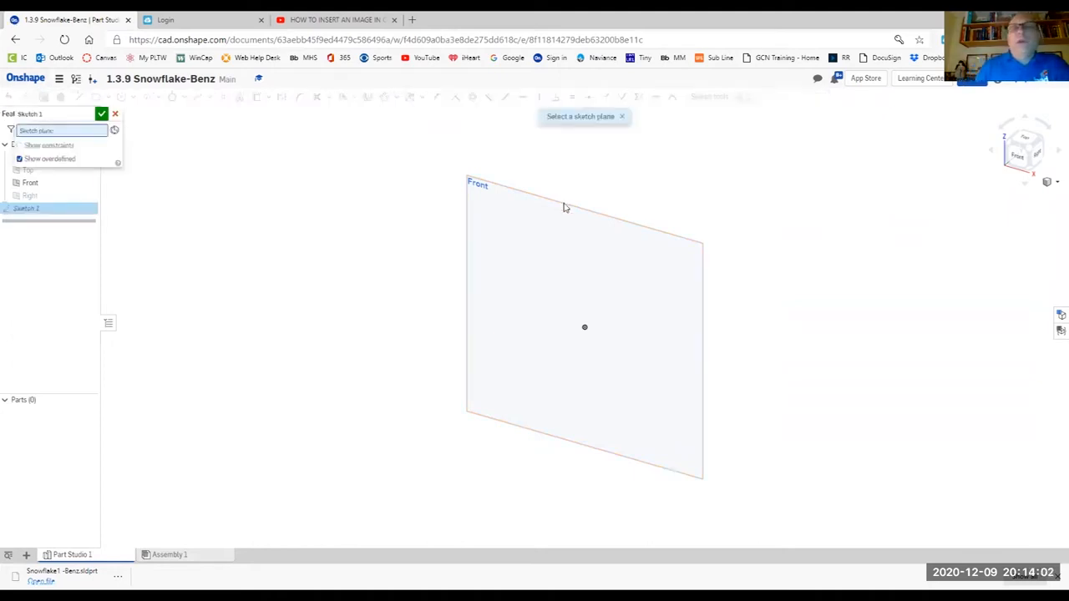
pyautogui.click(587, 209)
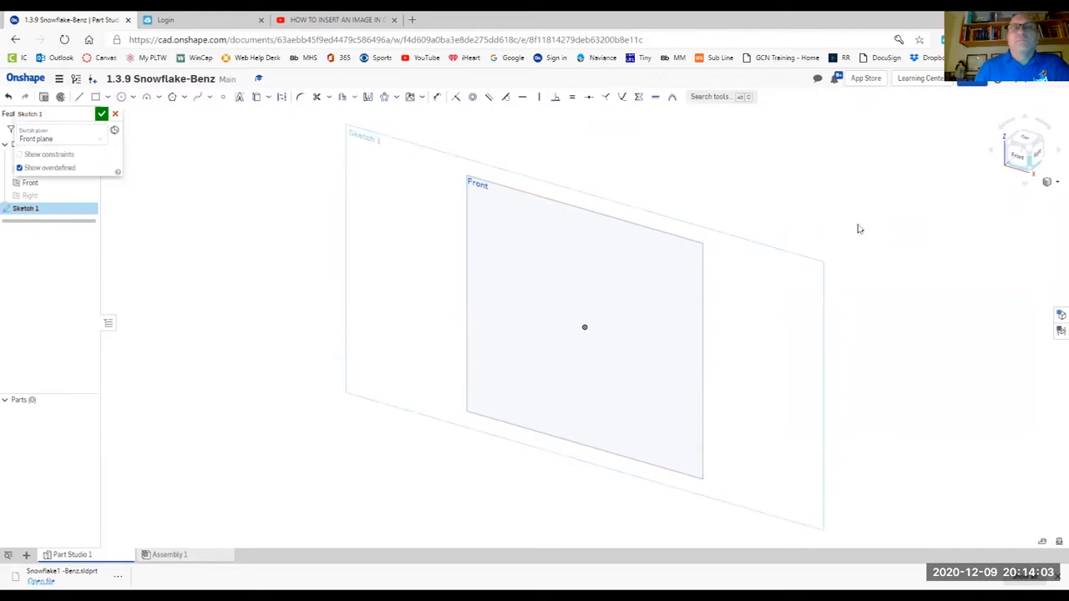
pyautogui.click(1015, 156)
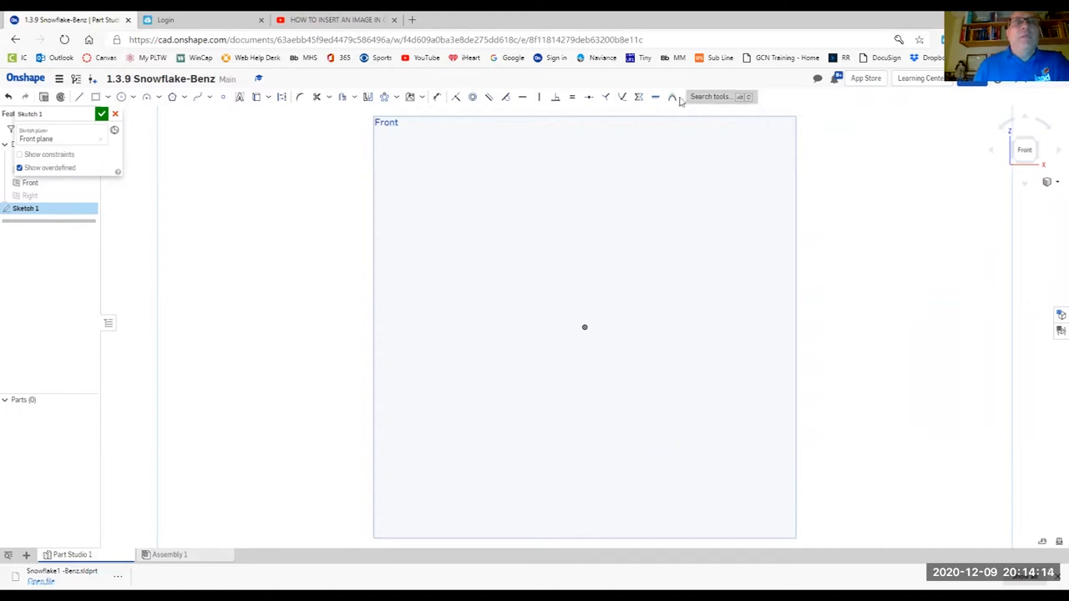
# Import the Snowflake JPG from the Documents folder as an image for the sketch
pyautogui.click(423, 98)
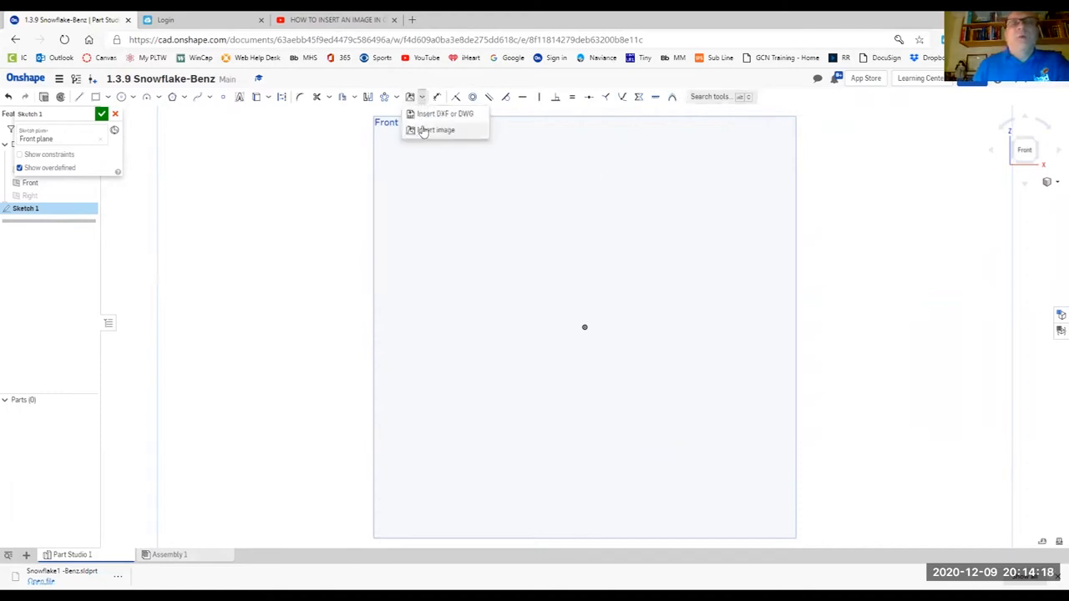
pyautogui.click(423, 129)
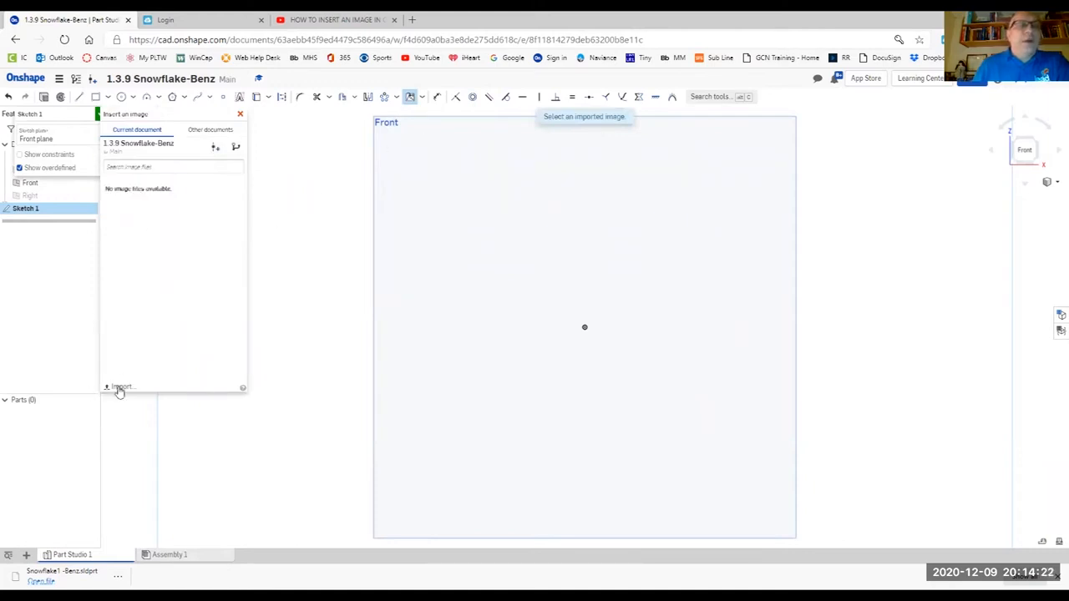
pyautogui.click(118, 389)
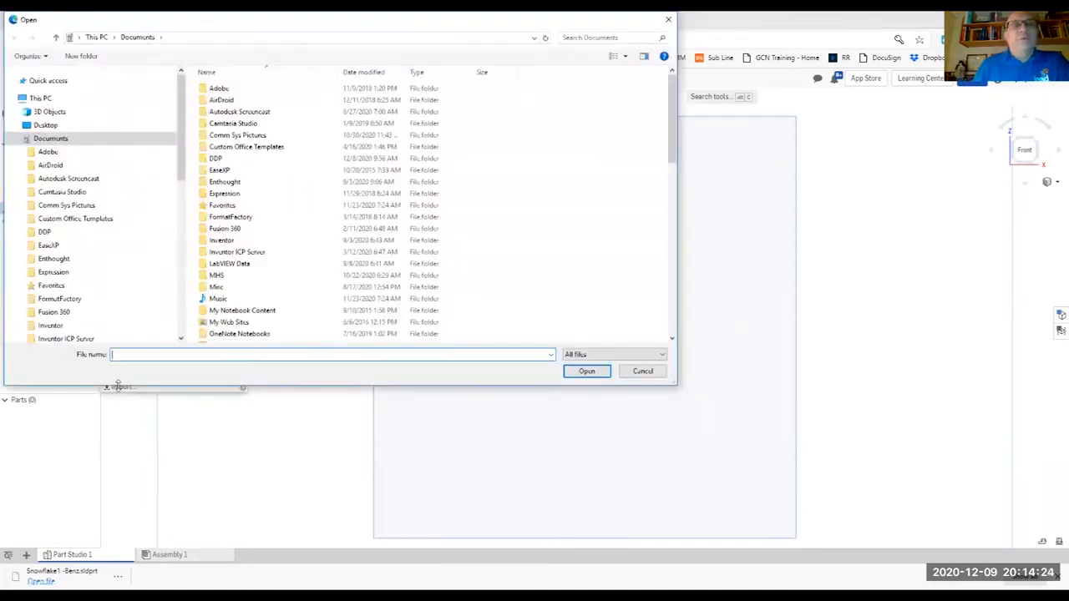
pyautogui.scroll(-10, 329, 197)
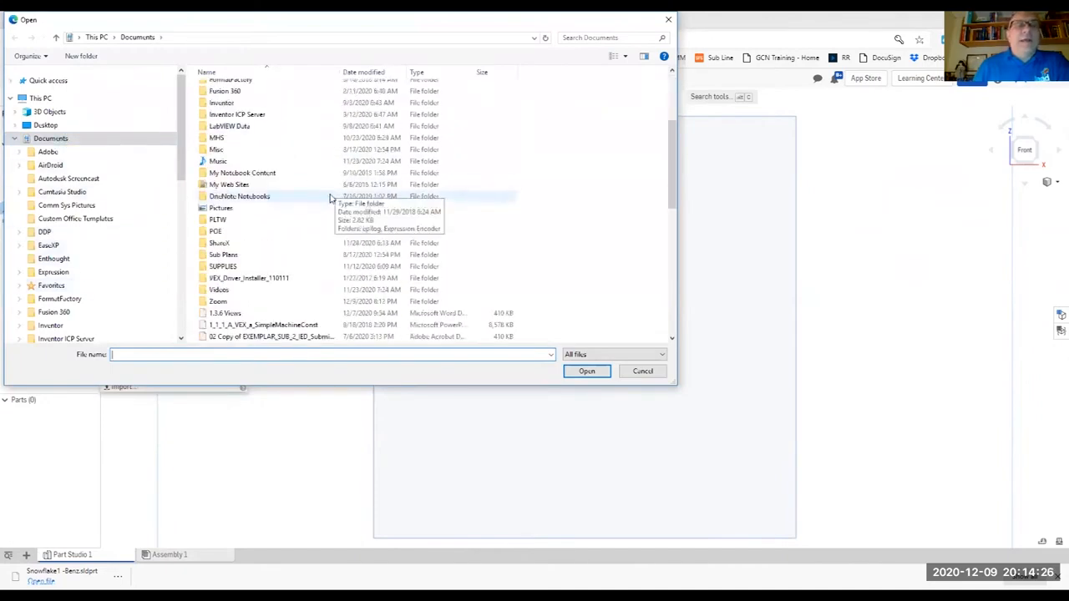
pyautogui.scroll(-2, 330, 202)
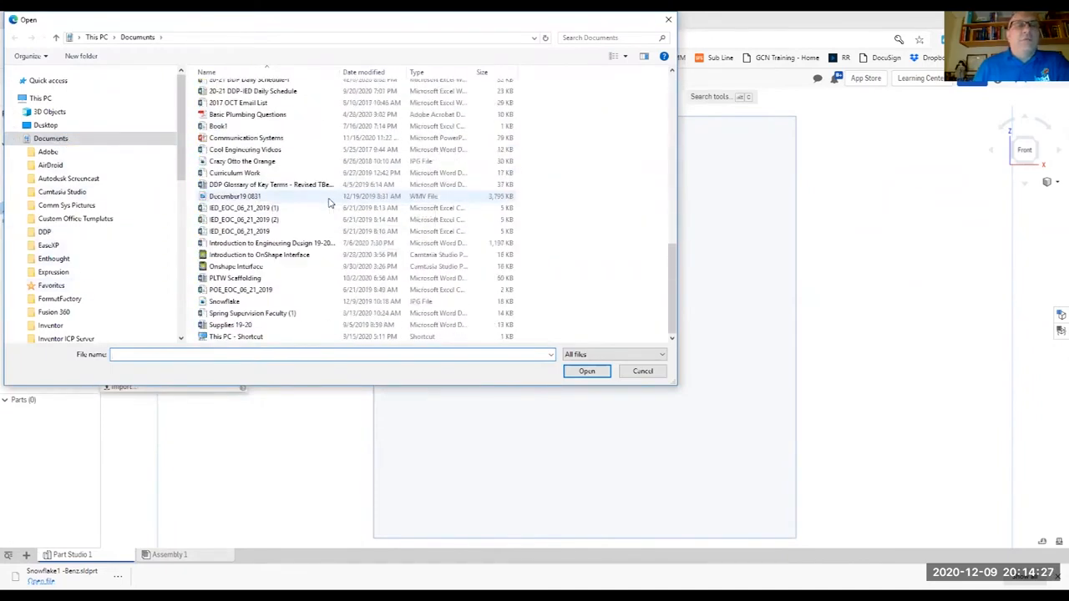
pyautogui.click(225, 302)
pyautogui.click(586, 372)
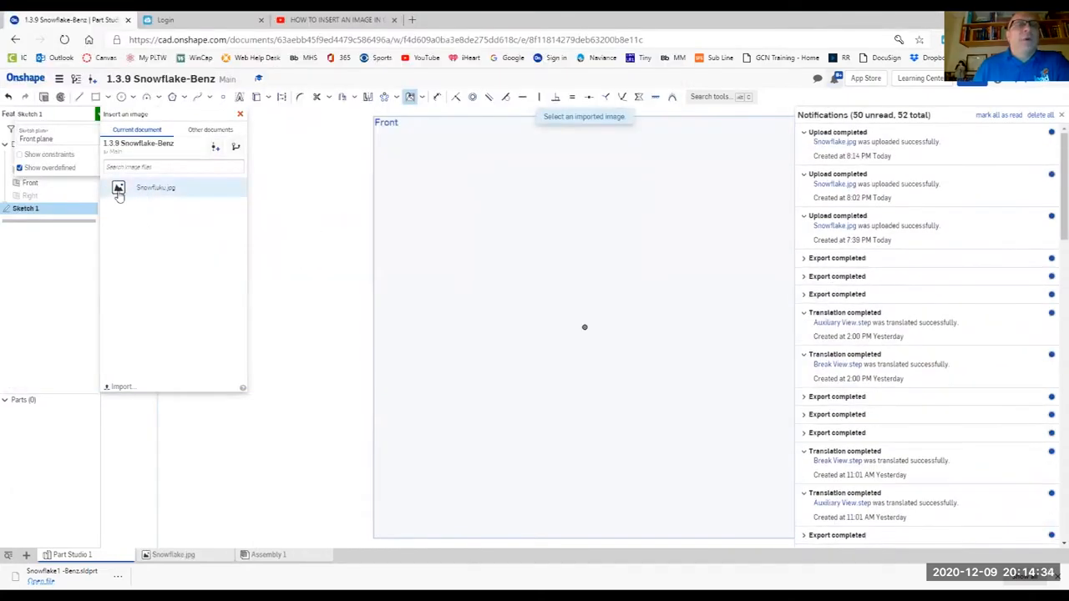
# Place Snowflake.jpg in the sketch as a square image above and slightly left of the origin
pyautogui.click(119, 188)
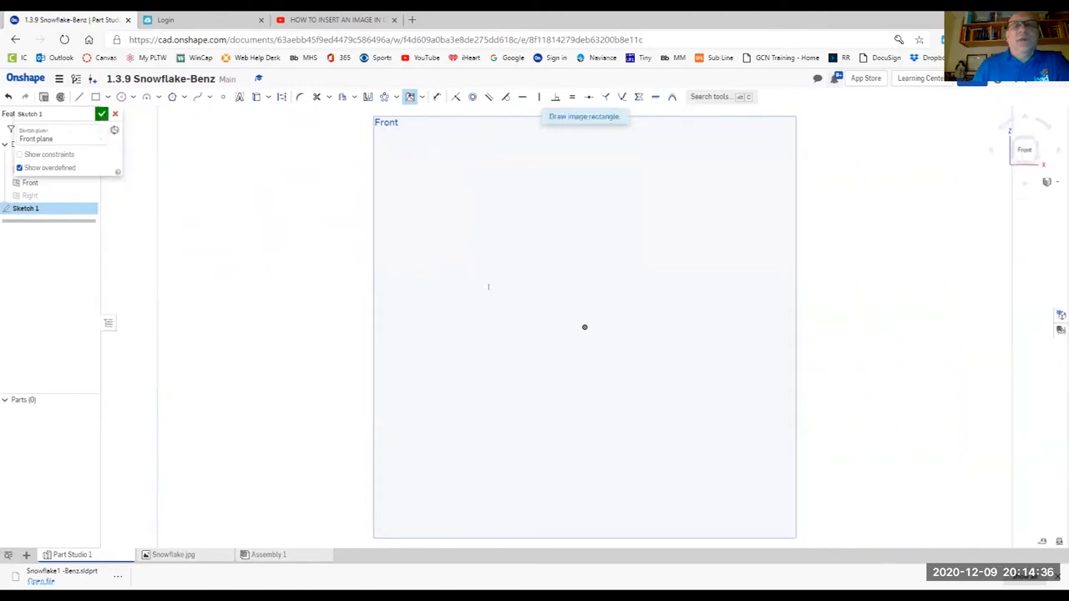
pyautogui.click(464, 258)
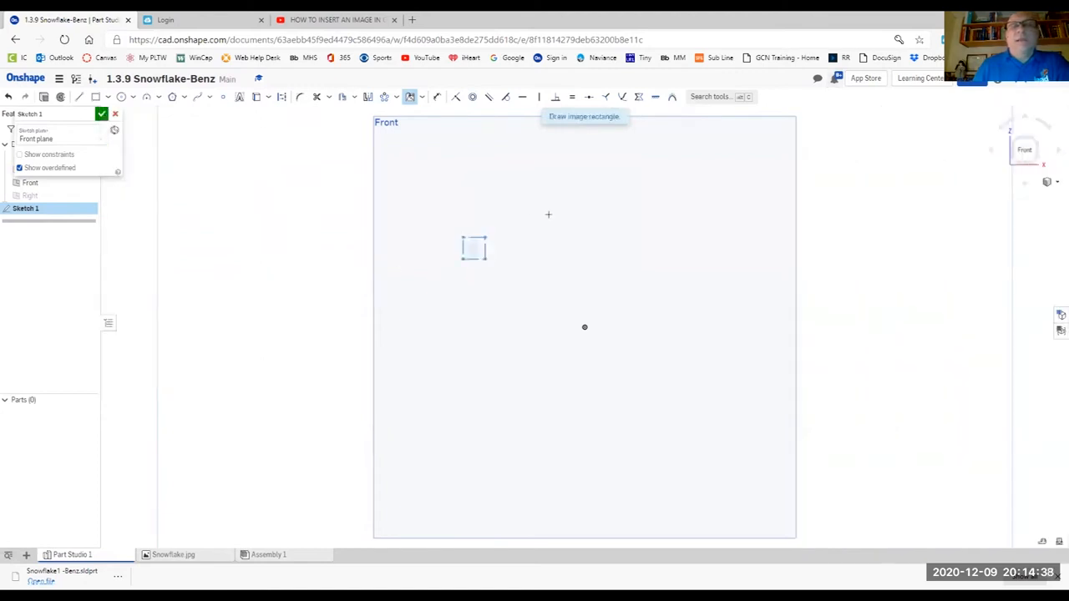
pyautogui.click(592, 185)
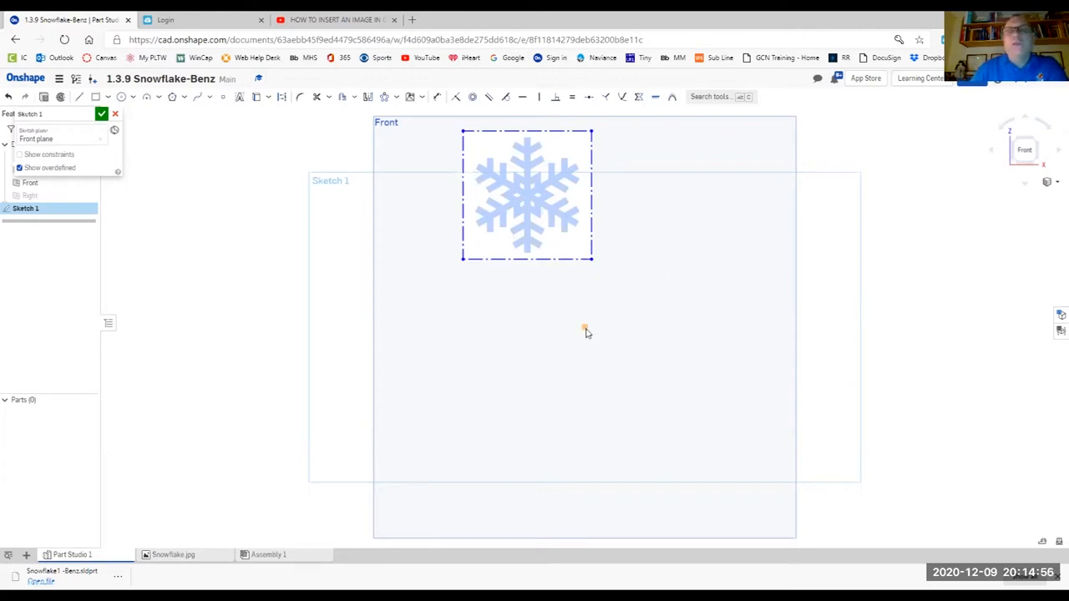
# Draw two crossing diagonal lines, each about 2.58 long, between opposite corners of the snowflake image
pyautogui.click(81, 97)
pyautogui.moveTo(463, 131); pyautogui.dragTo(592, 259)
pyautogui.moveTo(592, 131)
pyautogui.mouseDown()
pyautogui.moveTo(485, 265)
pyautogui.moveTo(465, 261)
pyautogui.mouseUp()
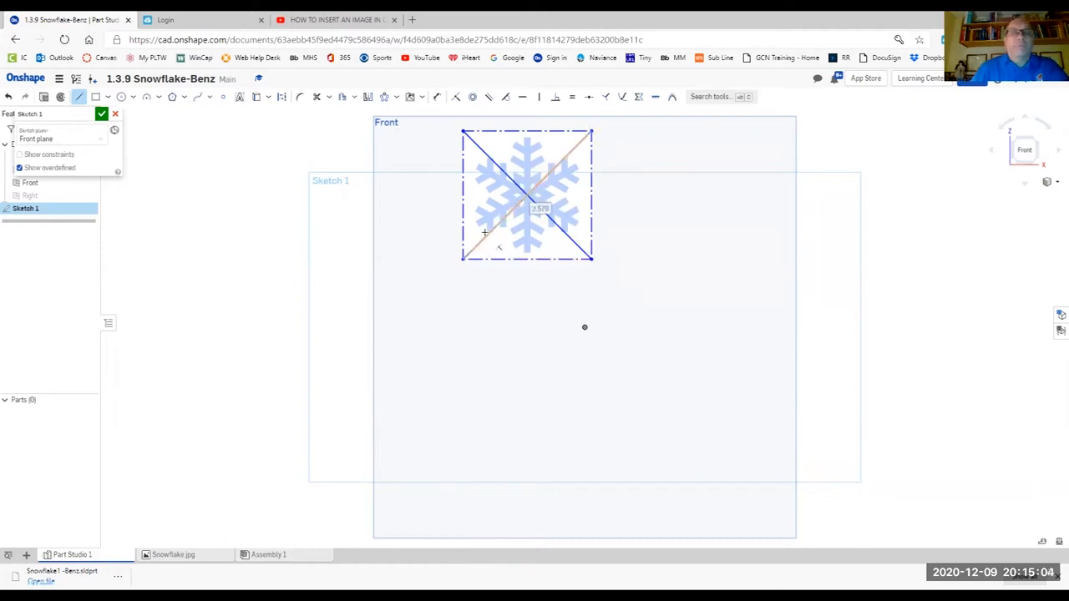
pyautogui.press('Escape')
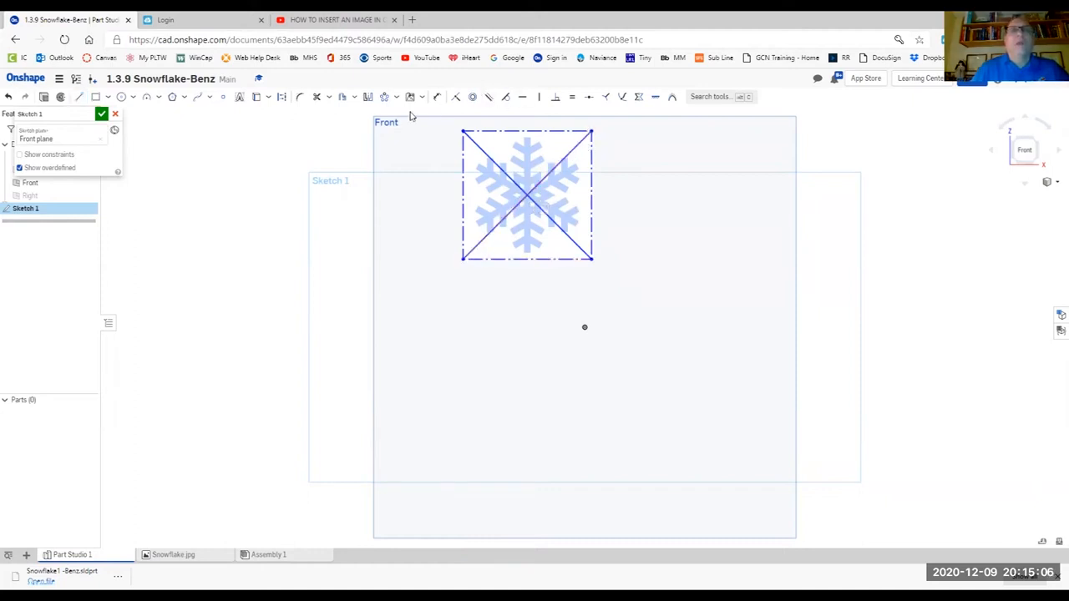
# Trim away the upper halves of both diagonals so the remaining lines end at the image's center
pyautogui.click(318, 98)
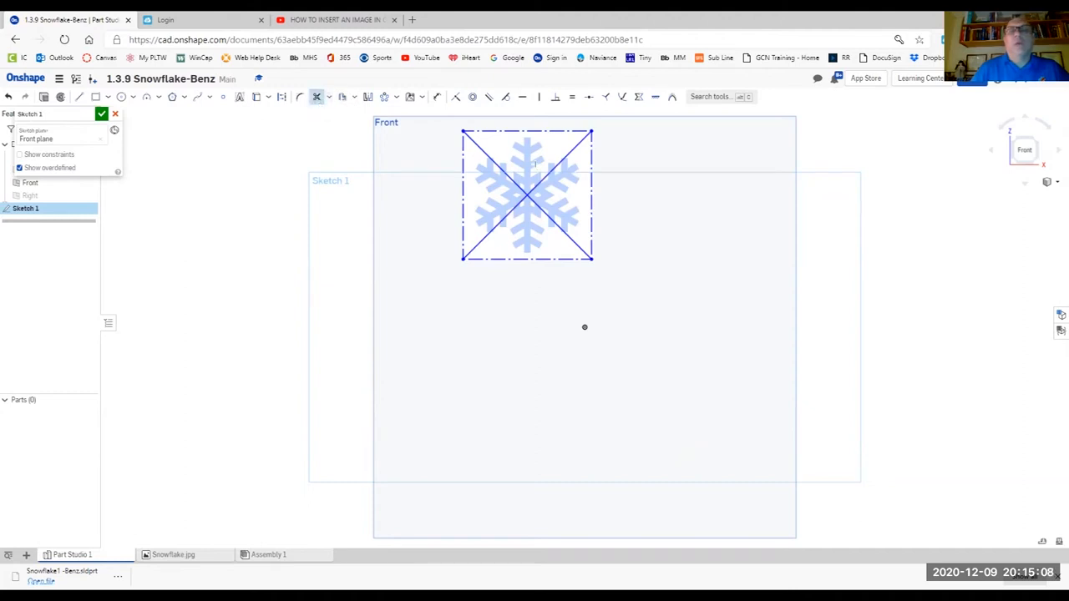
pyautogui.click(553, 170)
pyautogui.click(528, 198)
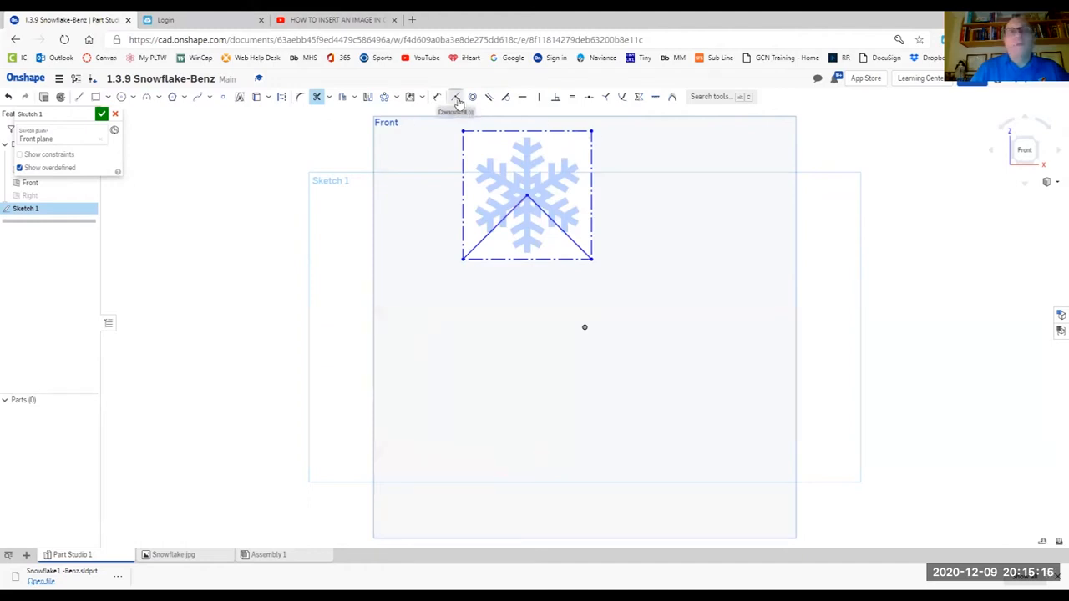
# Center the snowflake image on the origin by making the diagonals' meeting point coincident with it
pyautogui.click(456, 99)
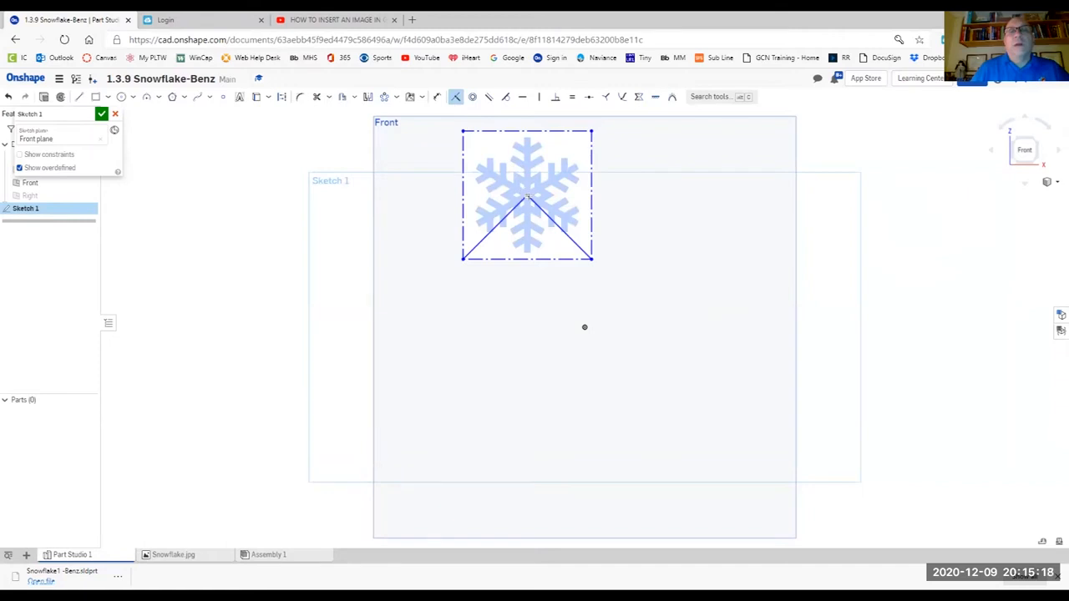
pyautogui.click(584, 328)
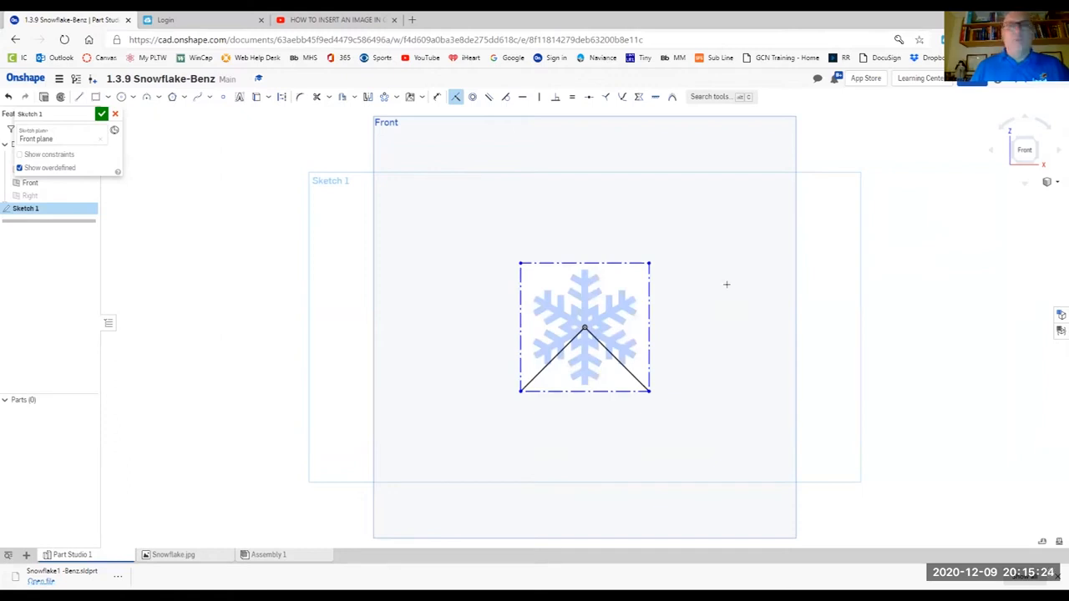
pyautogui.press('Escape')
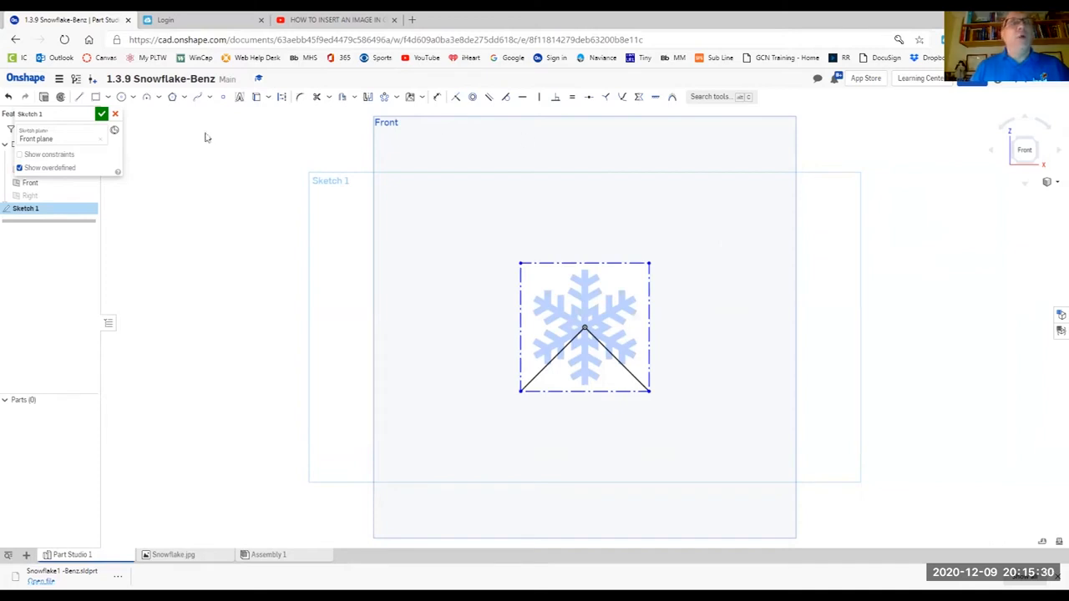
# Draw a circle centered on the origin around the snowflake image and set its diameter to 2.8
pyautogui.click(123, 102)
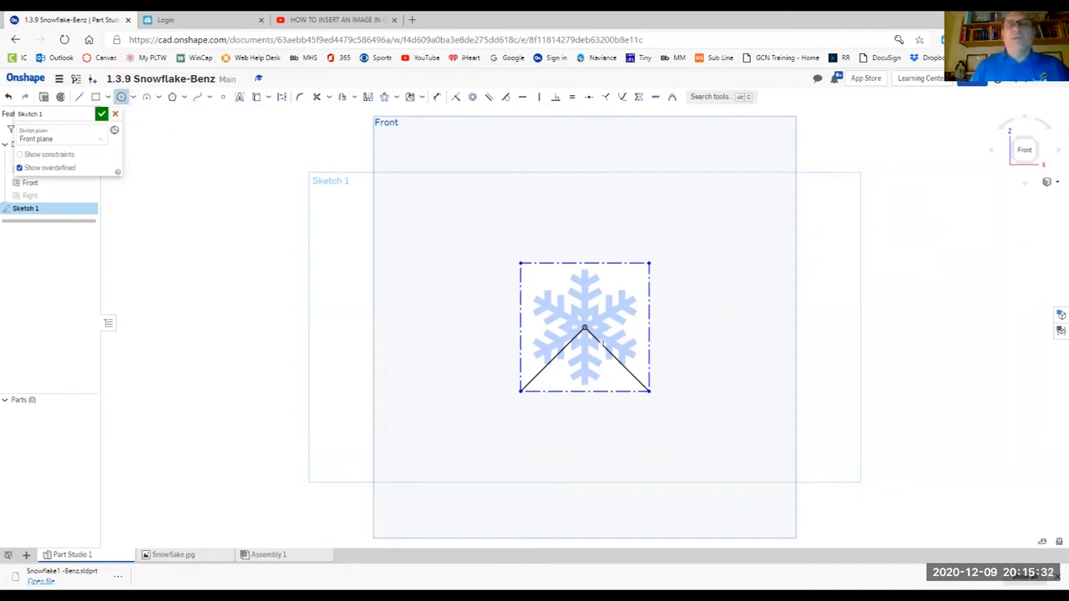
pyautogui.click(585, 328)
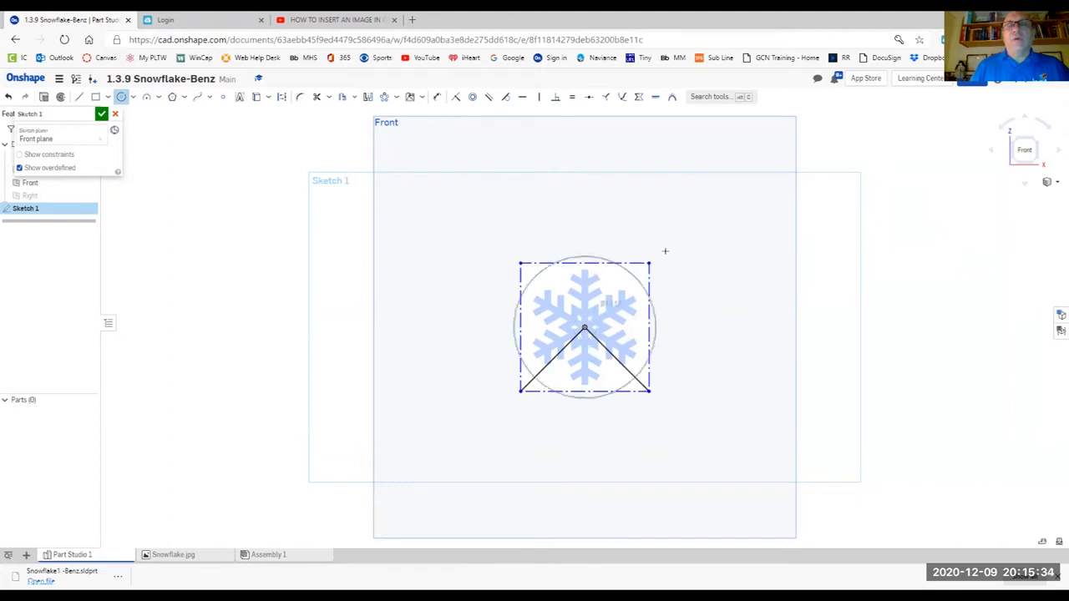
pyautogui.click(702, 221)
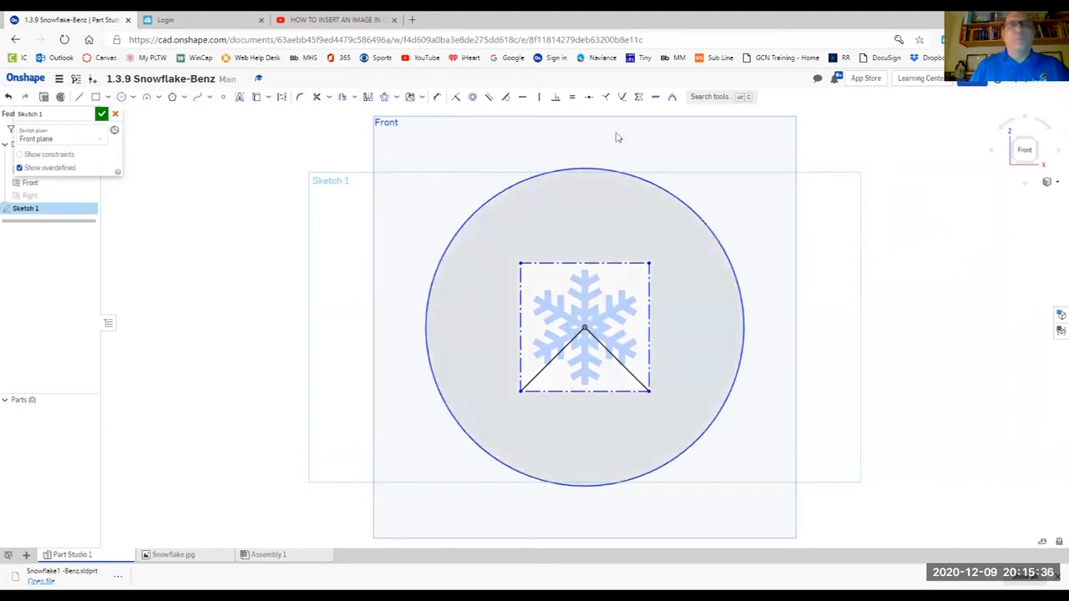
pyautogui.click(437, 96)
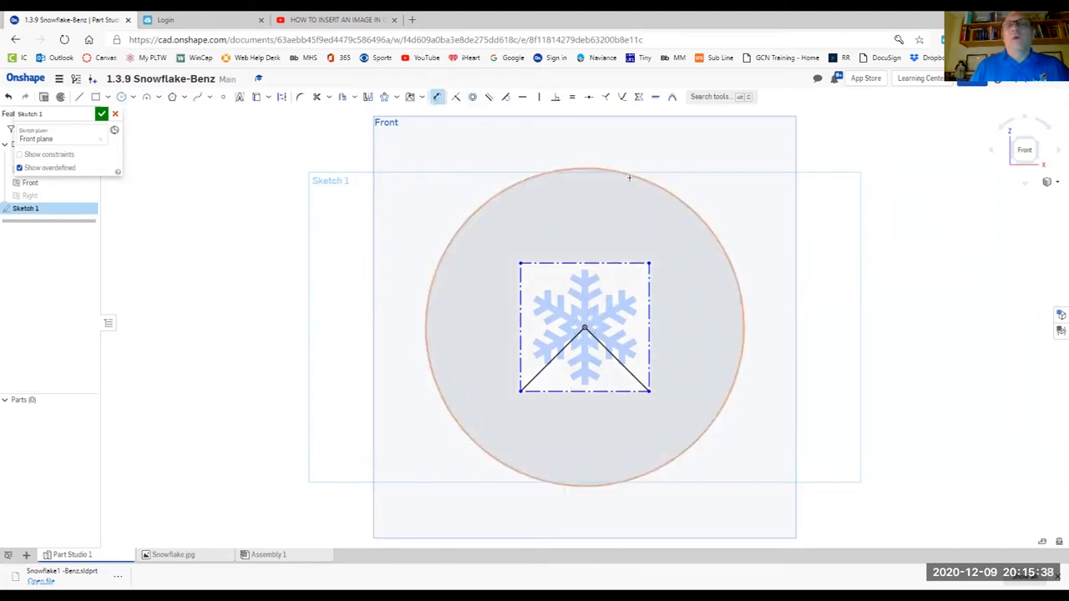
pyautogui.click(622, 169)
pyautogui.click(678, 157)
pyautogui.write('7.5')
pyautogui.press('Return')
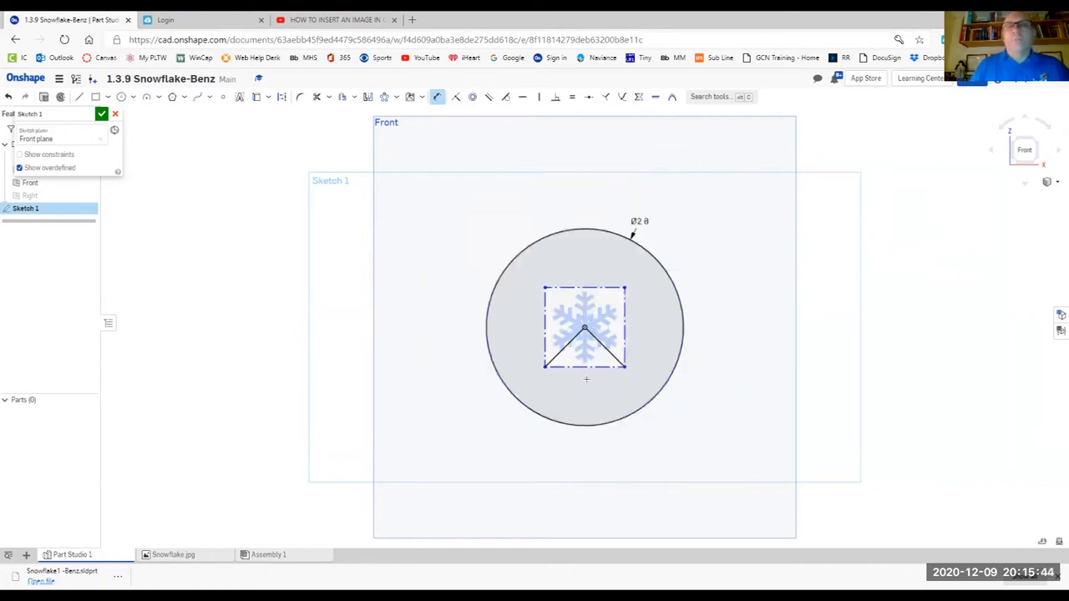
# Enlarge the snowflake image by its corners until the snowflake's tips nearly reach the circle
pyautogui.scroll(2, 589, 373)
pyautogui.scroll(3, 588, 372)
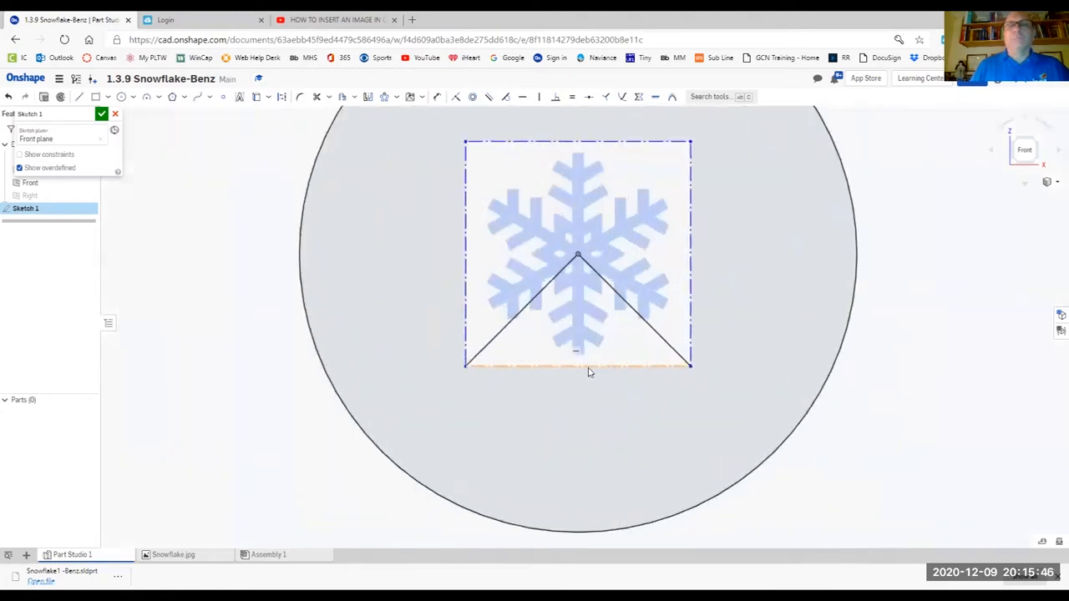
pyautogui.scroll(-2, 590, 370)
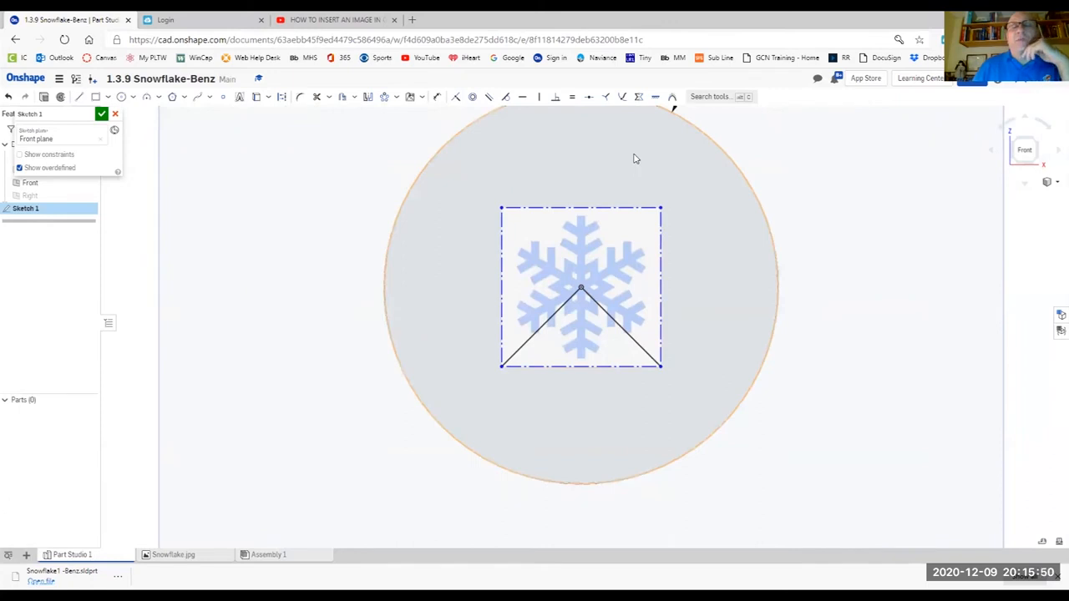
pyautogui.moveTo(660, 214); pyautogui.dragTo(792, 109)
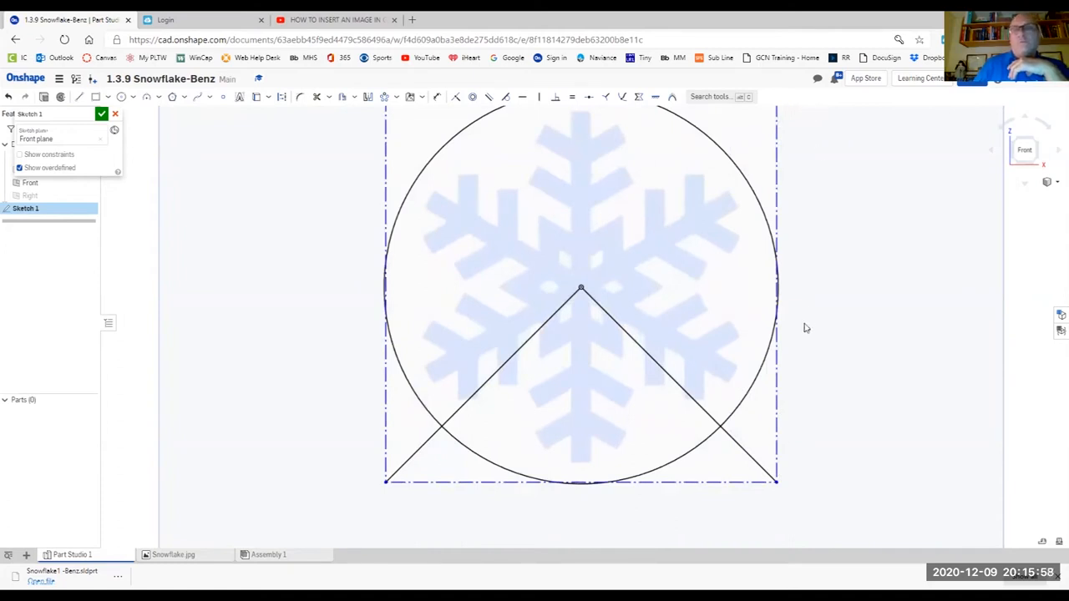
pyautogui.scroll(2, 623, 260)
pyautogui.scroll(-3, 623, 260)
pyautogui.scroll(-2, 624, 260)
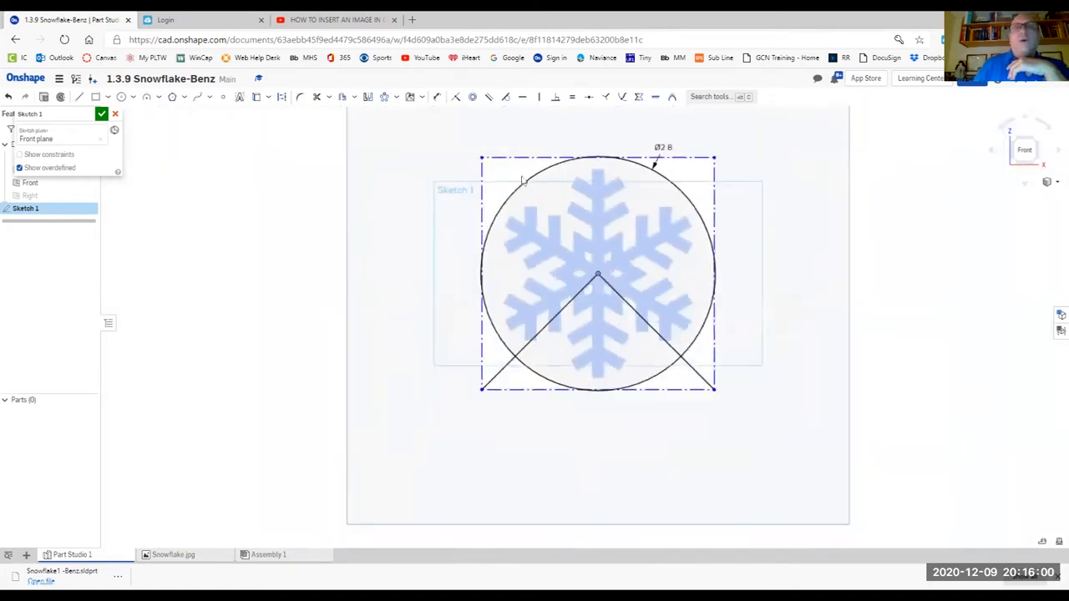
pyautogui.moveTo(483, 162); pyautogui.dragTo(472, 147)
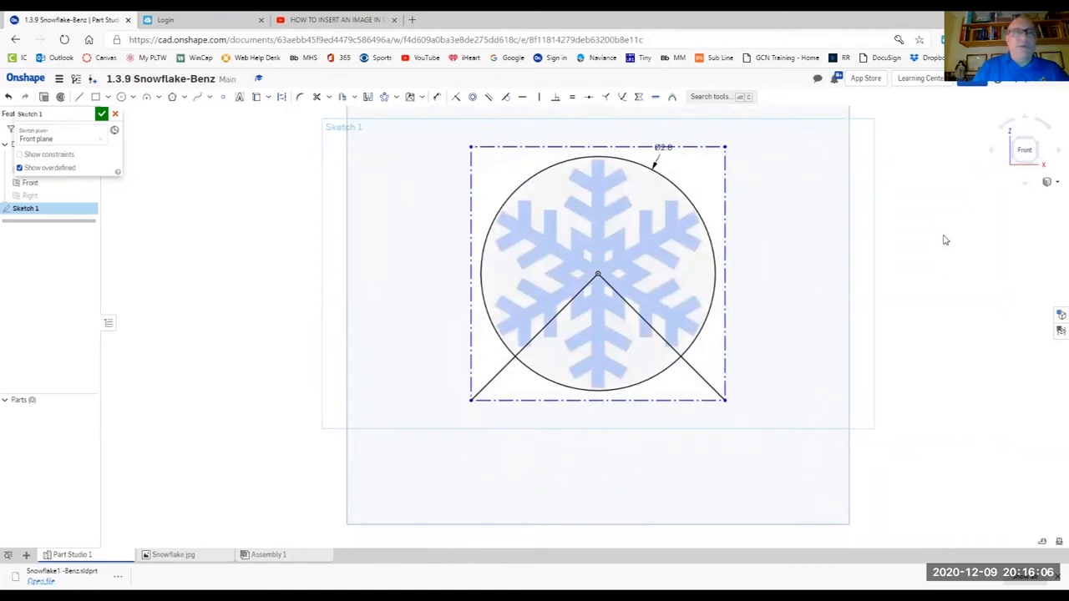
# Delete both remaining diagonal lines running from the image's center to its lower corners
pyautogui.rightClick(703, 382)
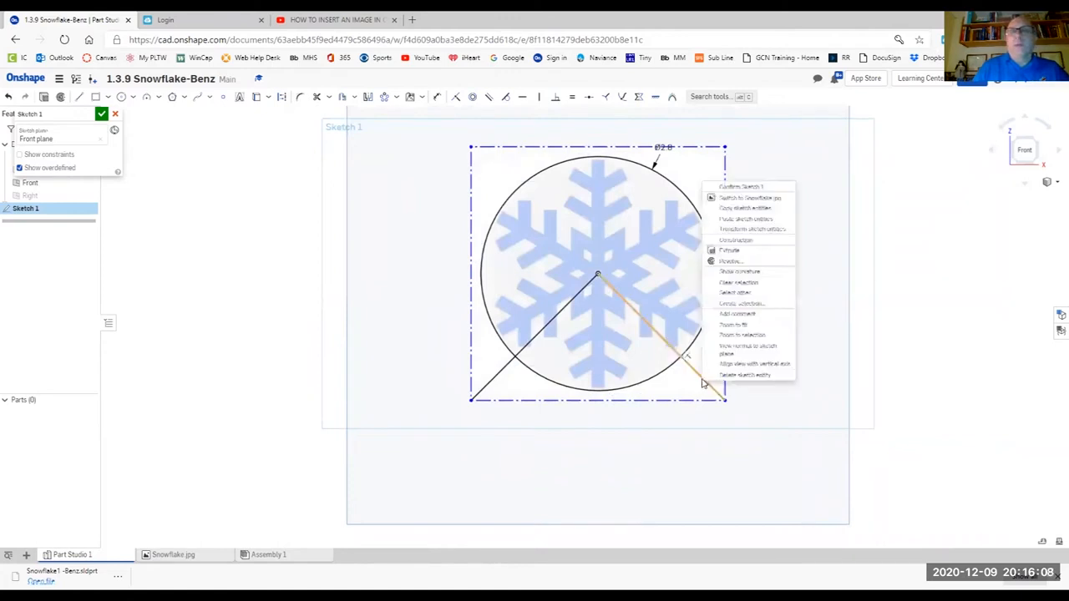
pyautogui.click(745, 375)
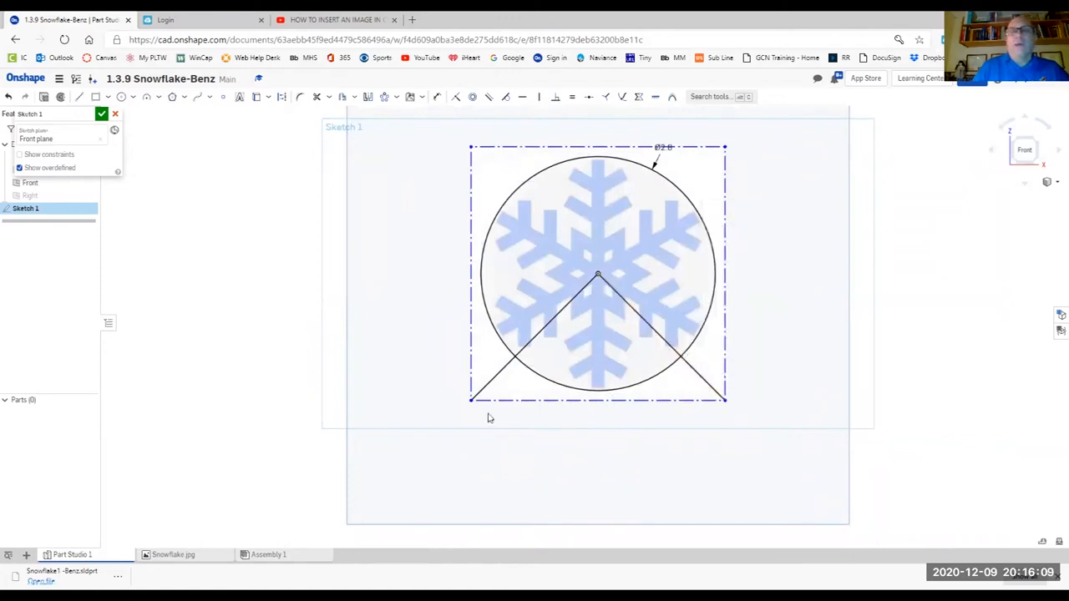
pyautogui.rightClick(499, 373)
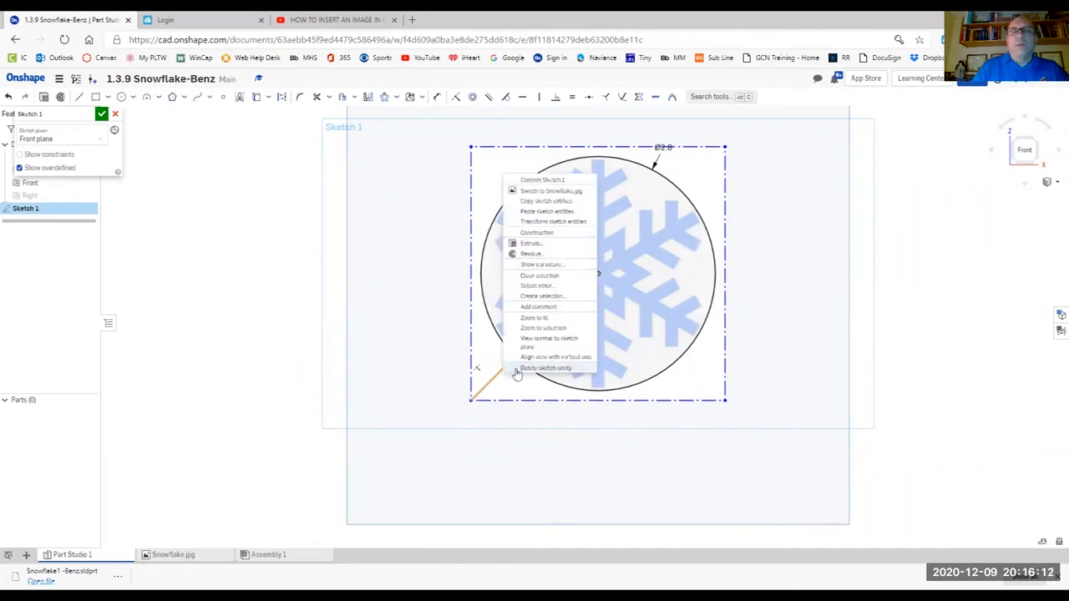
pyautogui.click(516, 371)
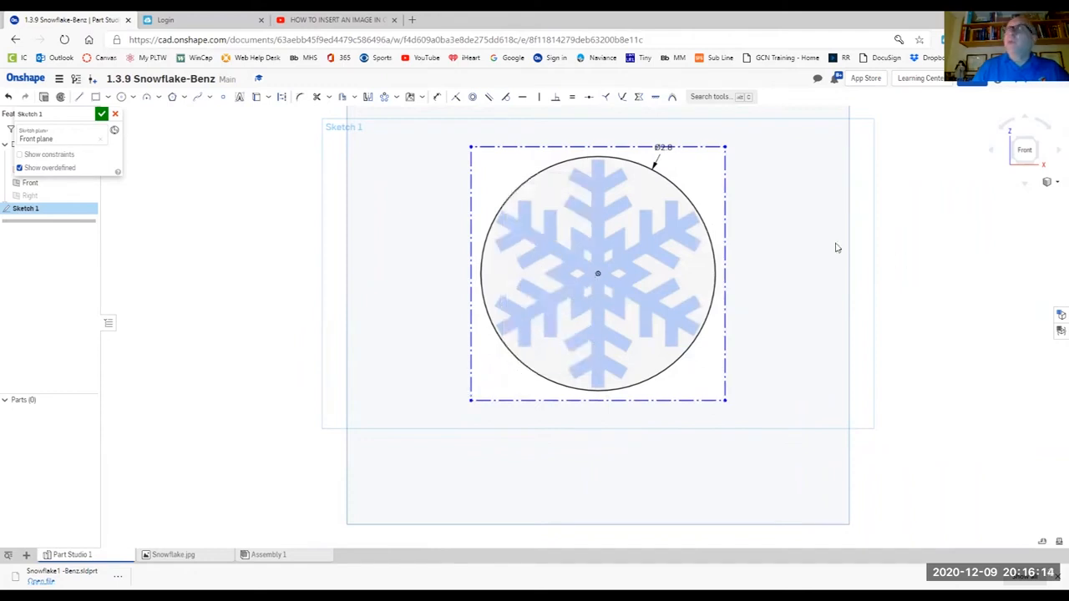
# Draw a vertical line from the circle's center up to the circle through the snowflake's upper arm
pyautogui.scroll(3, 632, 259)
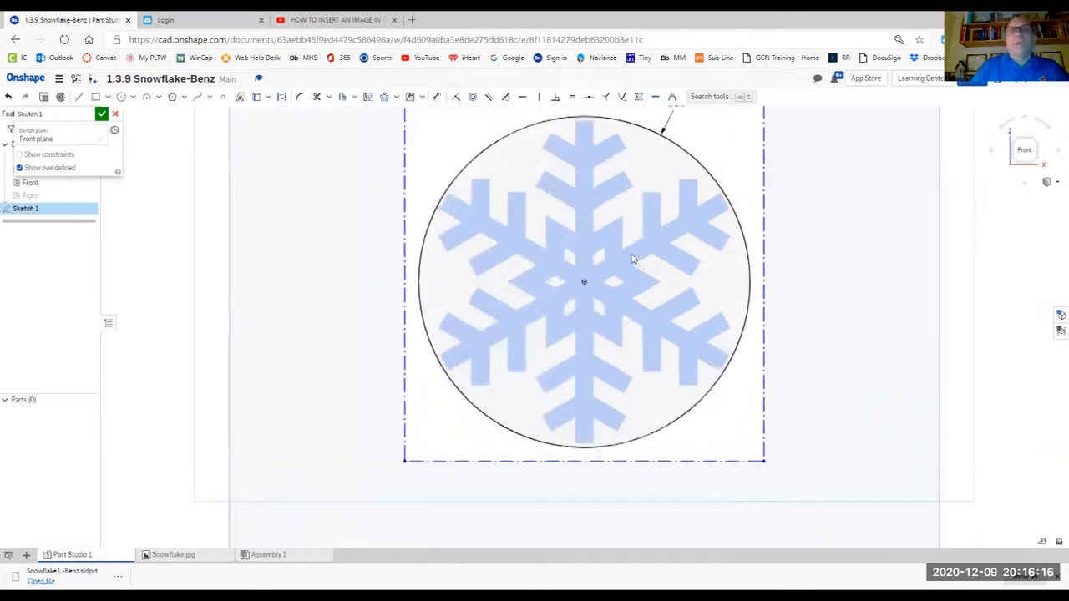
pyautogui.scroll(-1, 657, 229)
pyautogui.scroll(-1, 657, 227)
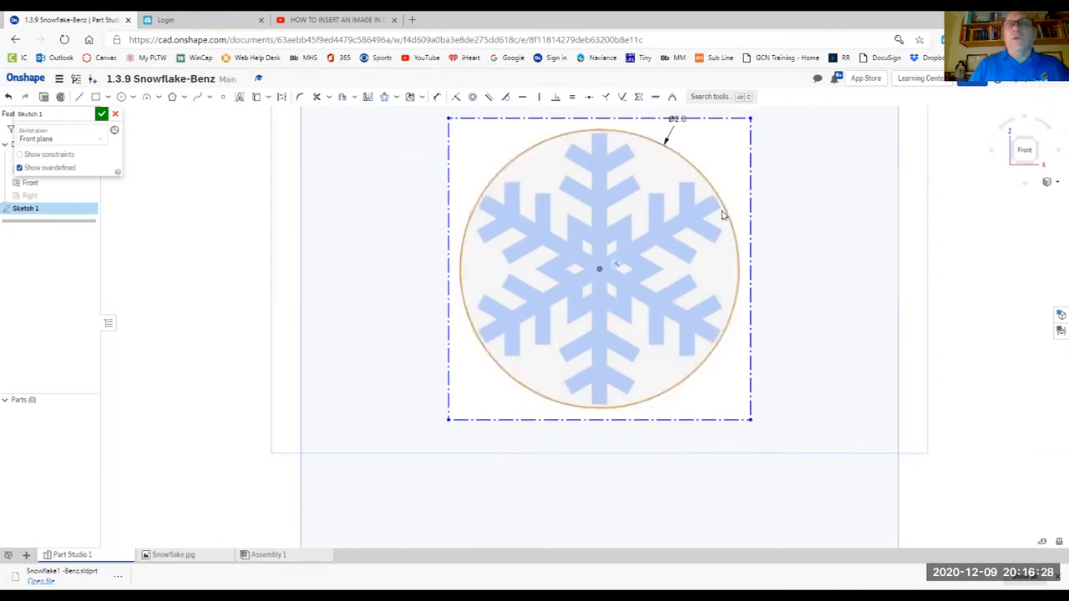
pyautogui.click(78, 96)
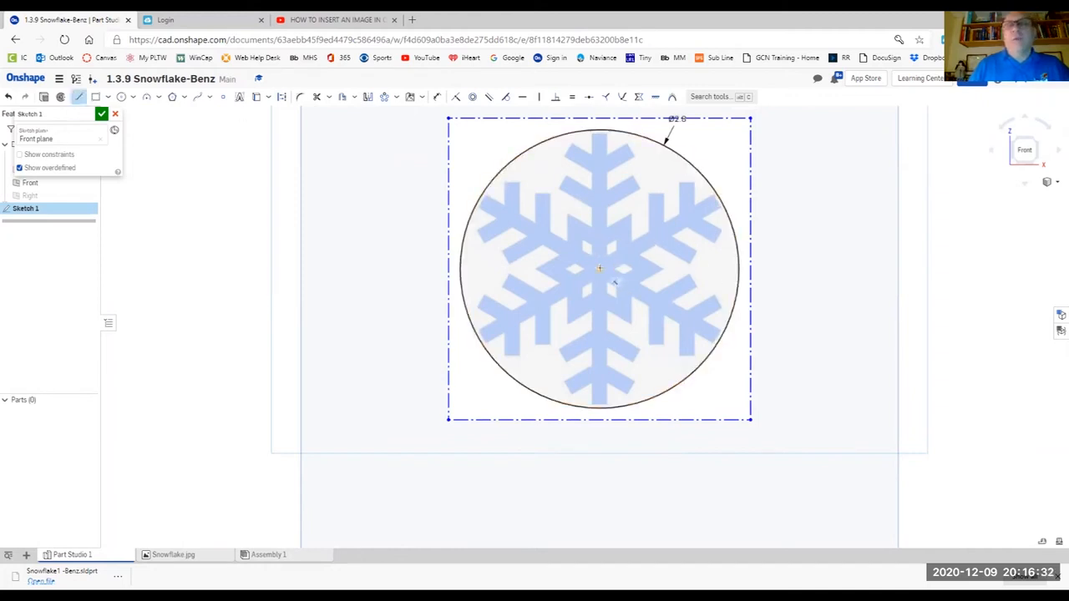
pyautogui.click(599, 268)
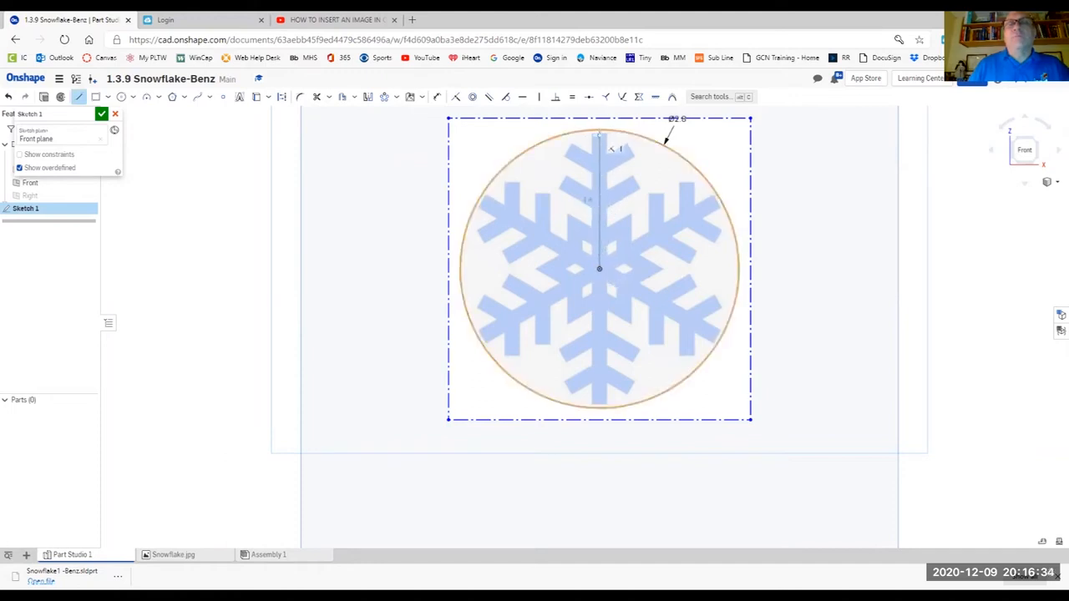
pyautogui.click(611, 144)
pyautogui.press('Escape')
# Draw a line about 1.4 long from the center to the circle along the snowflake's upper-right arm
pyautogui.click(79, 96)
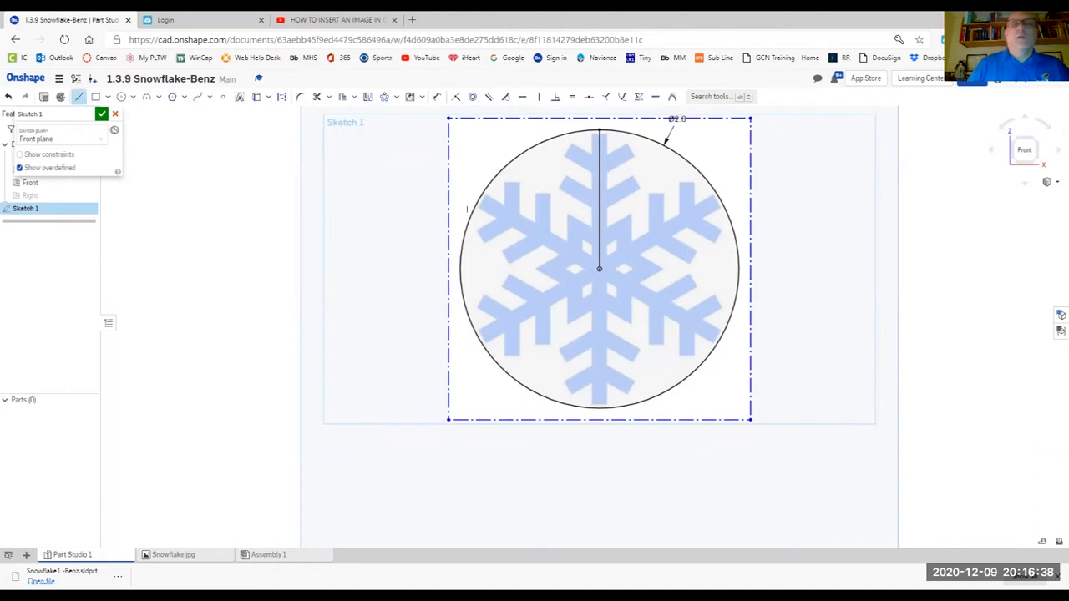
pyautogui.click(599, 268)
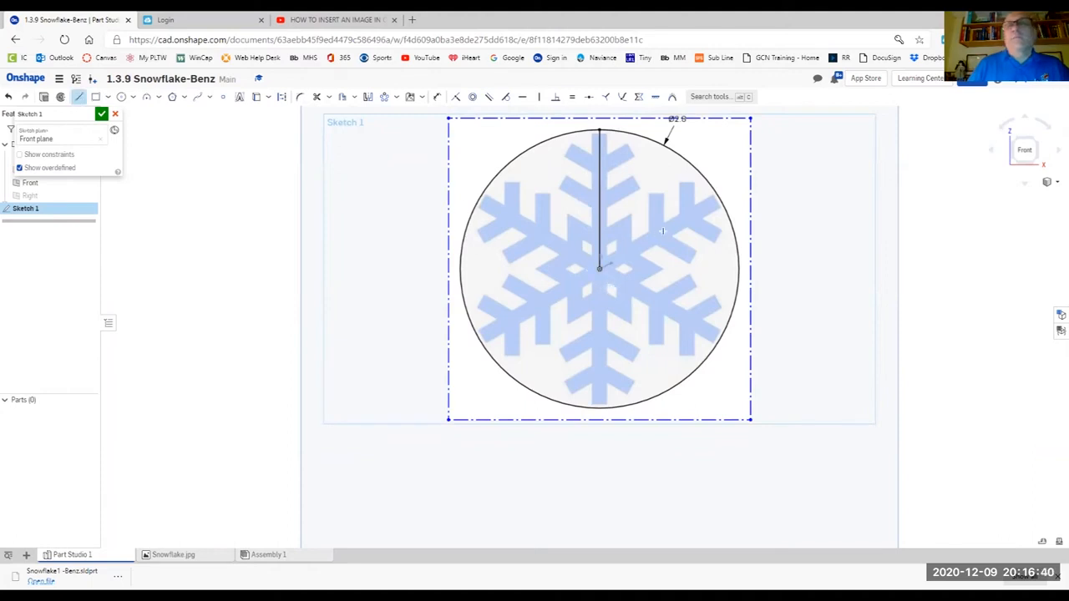
pyautogui.click(719, 201)
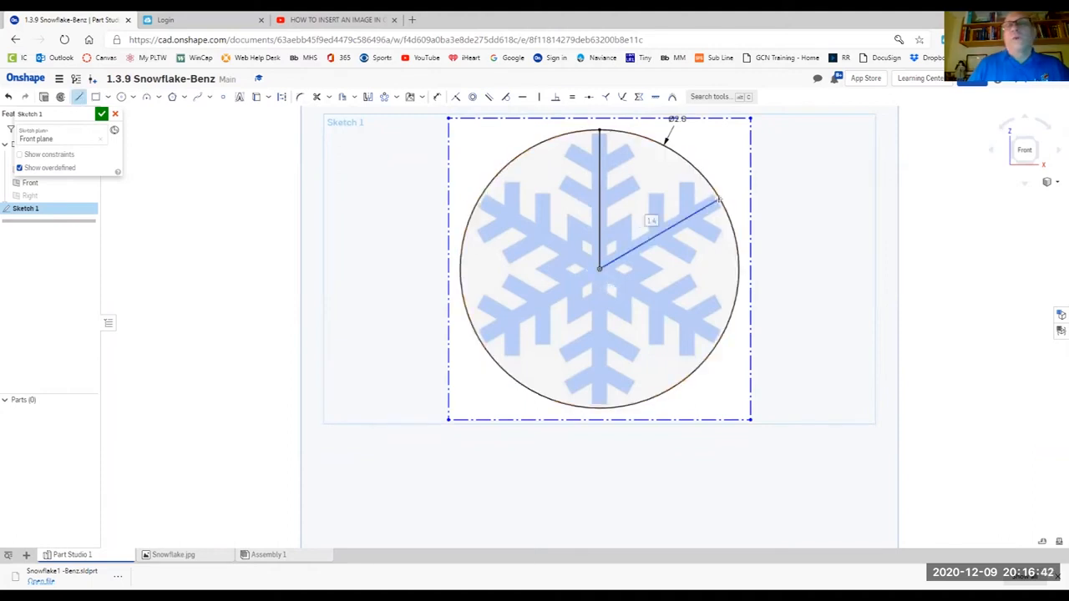
pyautogui.press('Escape')
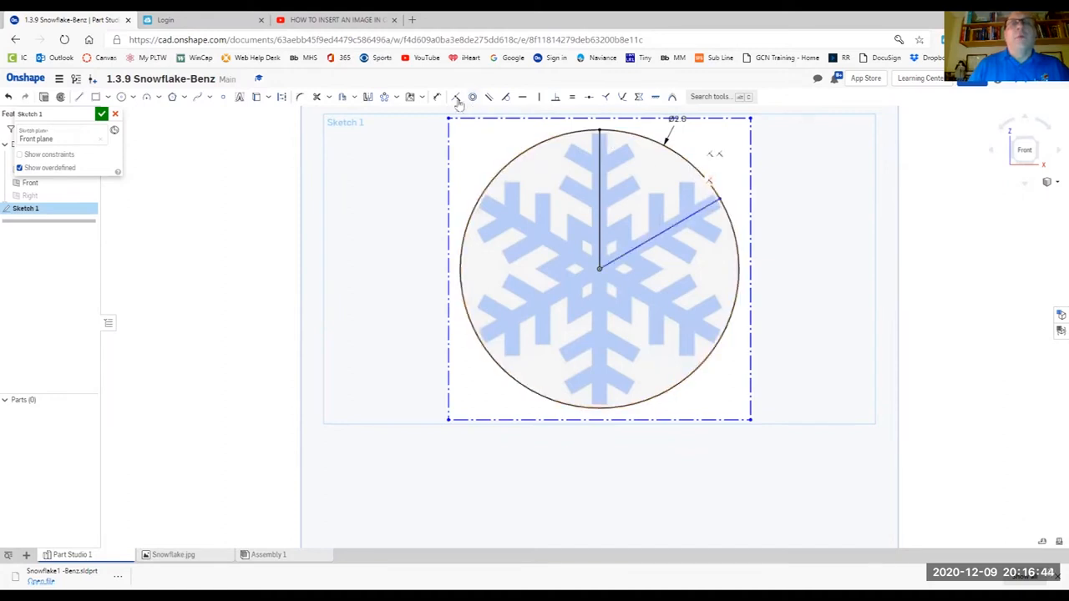
# Dimension the angle between the vertical line and the upper-right arm line as 60°
pyautogui.click(436, 98)
pyautogui.click(600, 149)
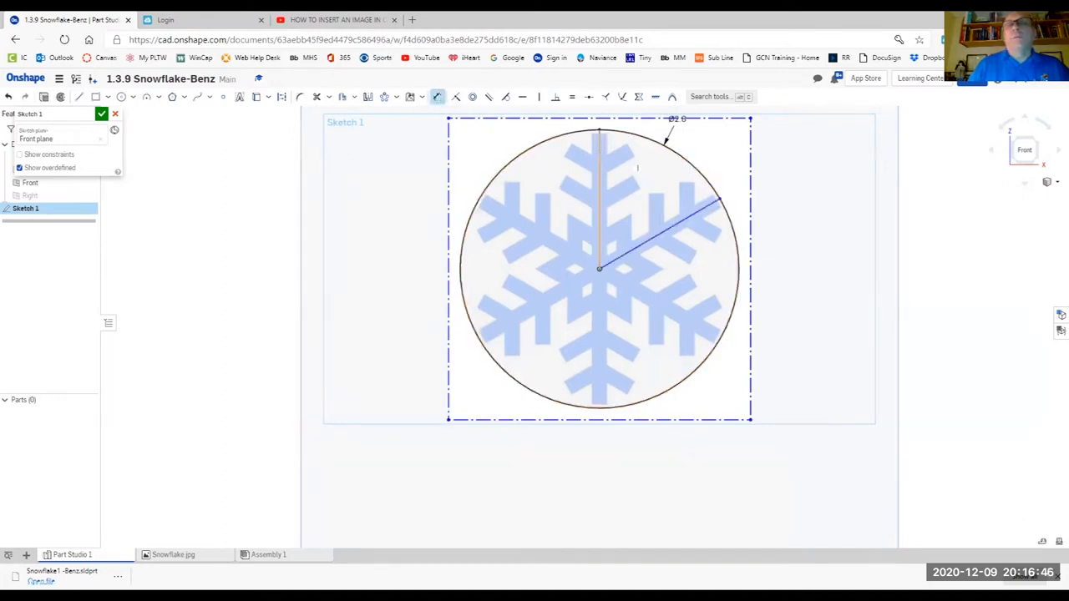
pyautogui.click(700, 212)
pyautogui.click(710, 160)
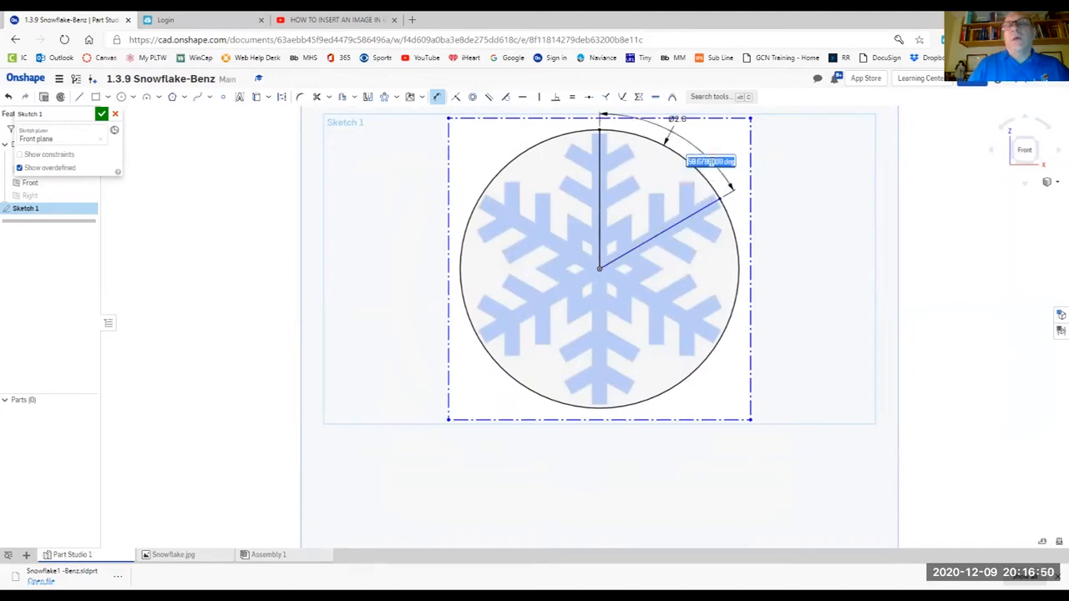
pyautogui.write('60')
pyautogui.press('Return')
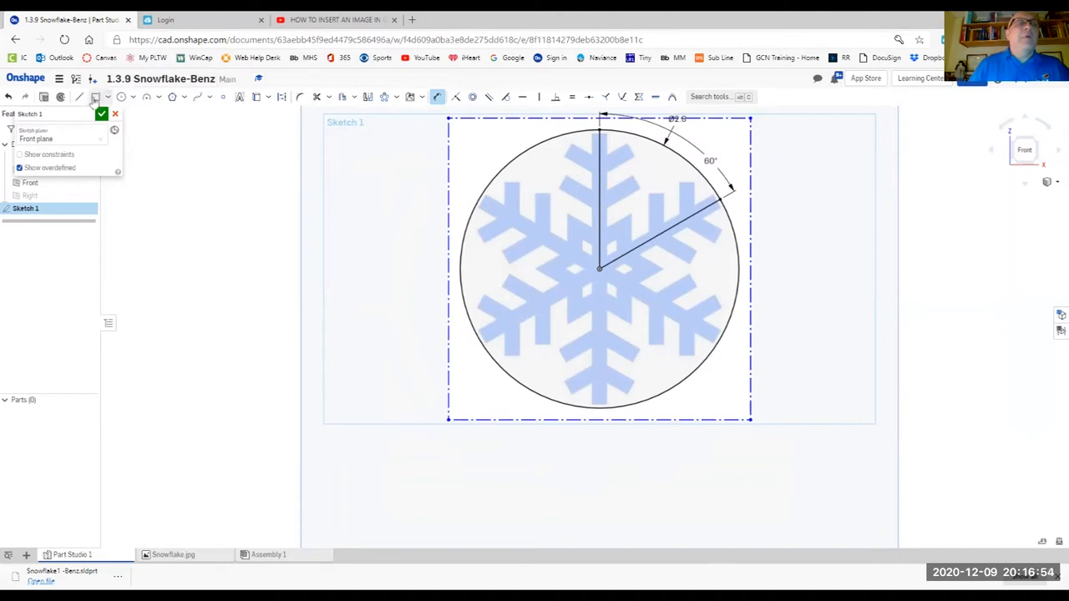
# Try a line from the center to the circle between the two radial lines, with a coincident constraint to the vertical line
pyautogui.click(79, 97)
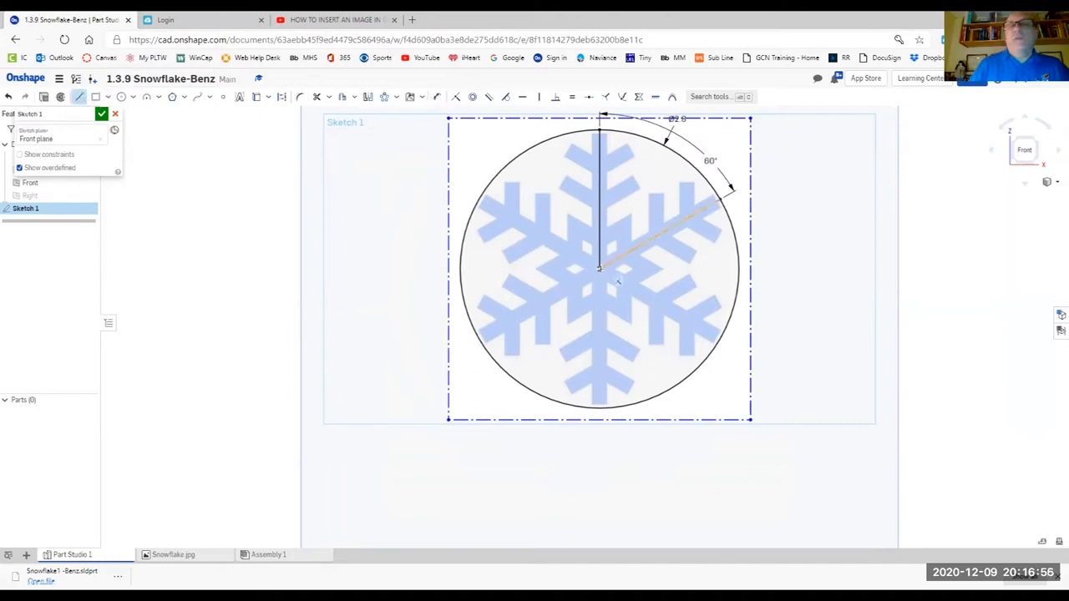
pyautogui.click(599, 268)
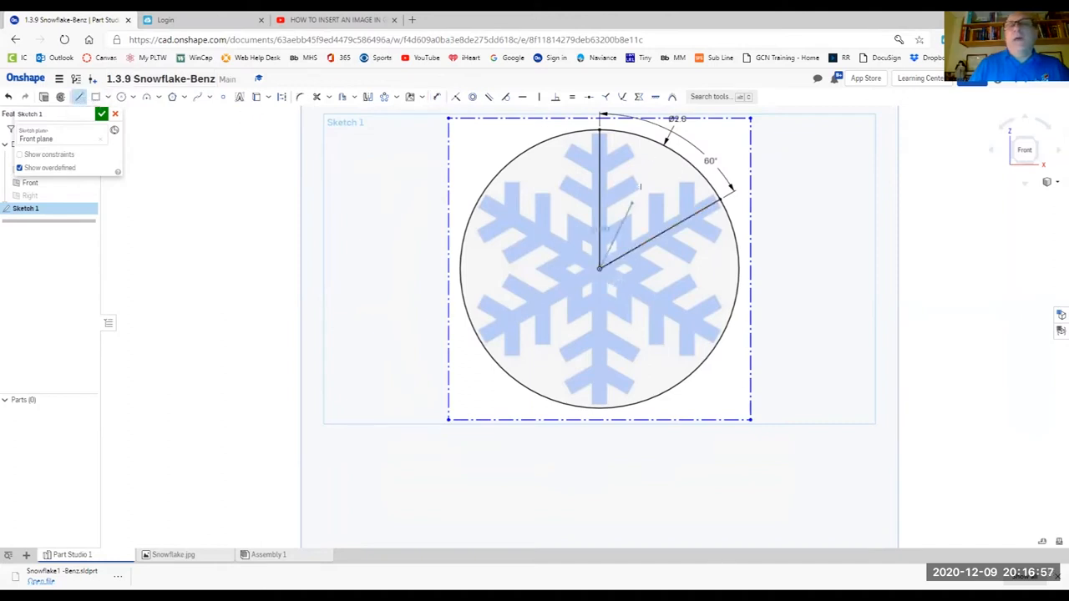
pyautogui.click(666, 143)
pyautogui.press('Escape')
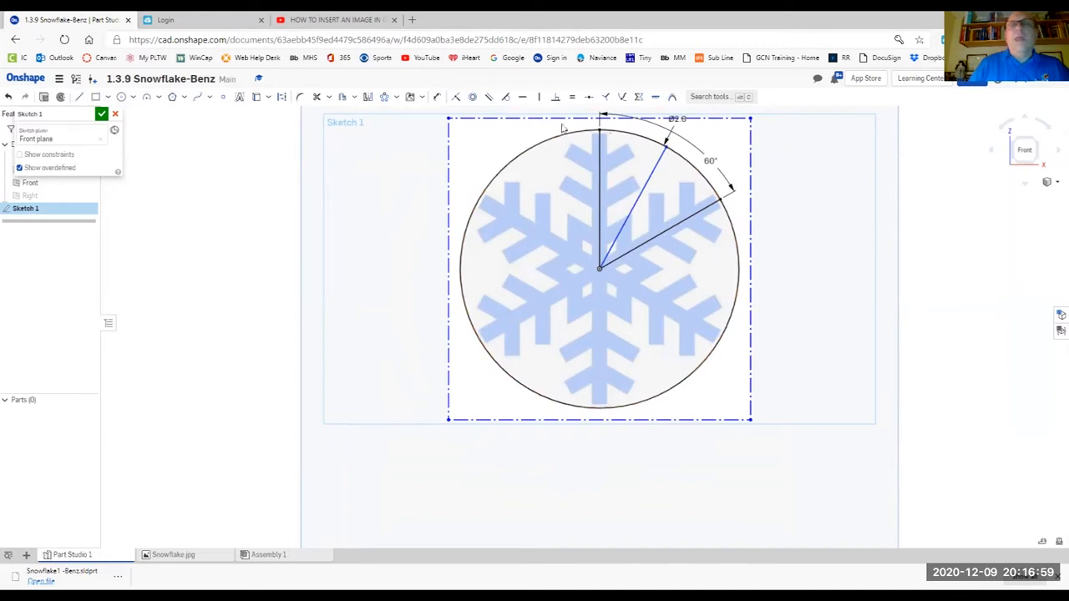
pyautogui.click(457, 98)
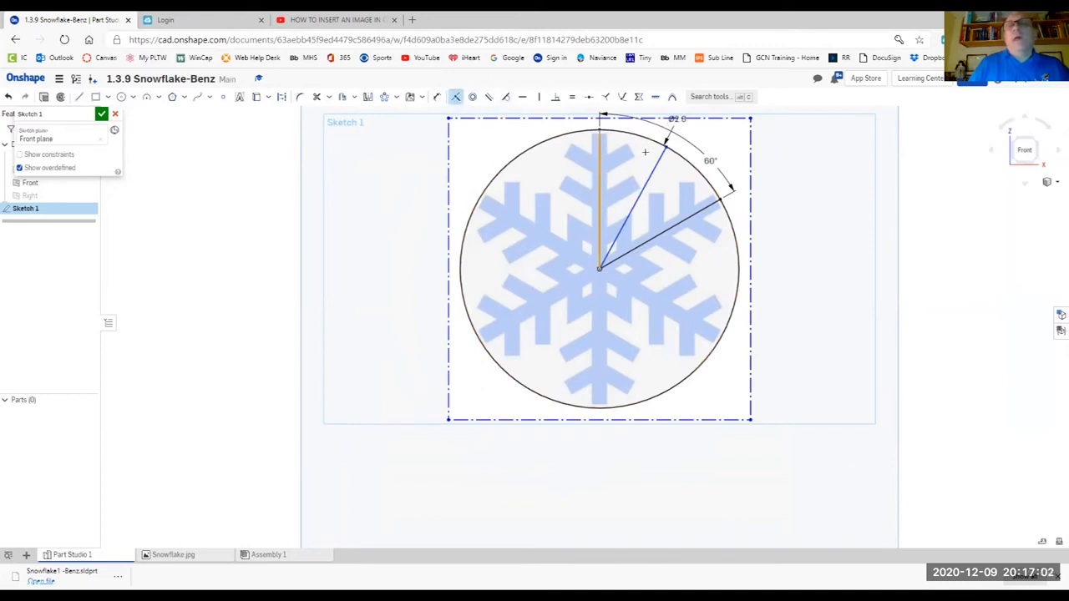
pyautogui.click(627, 218)
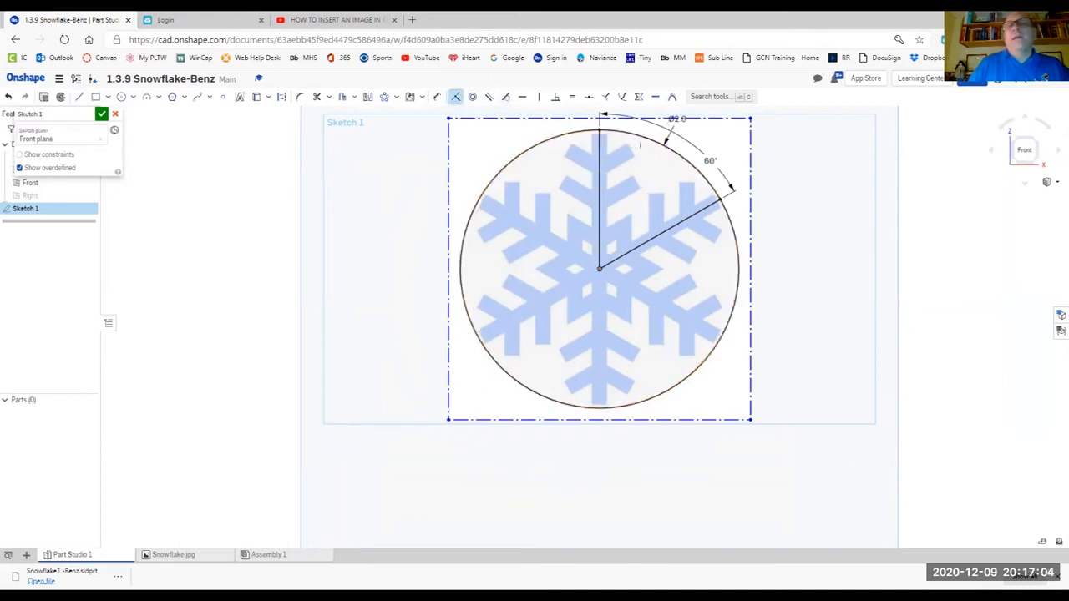
# Draw a line from the center to the circle about midway between the vertical line and the upper-right arm line
pyautogui.click(79, 97)
pyautogui.moveTo(599, 267); pyautogui.dragTo(666, 149)
pyautogui.press('Escape')
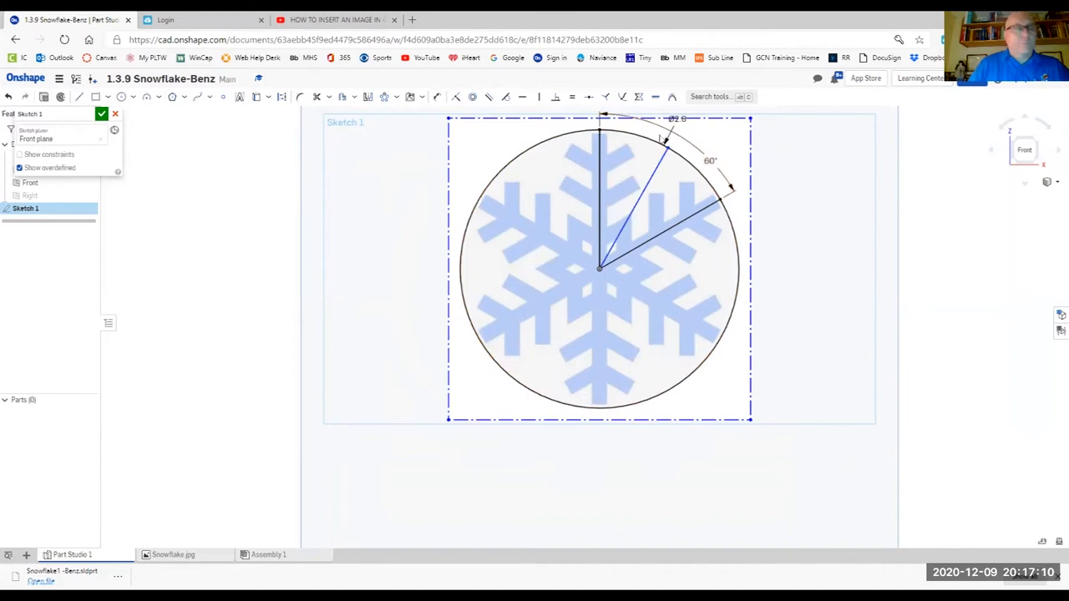
# Dimension the angle between the vertical line and the middle radial line as 30°
pyautogui.press('d')
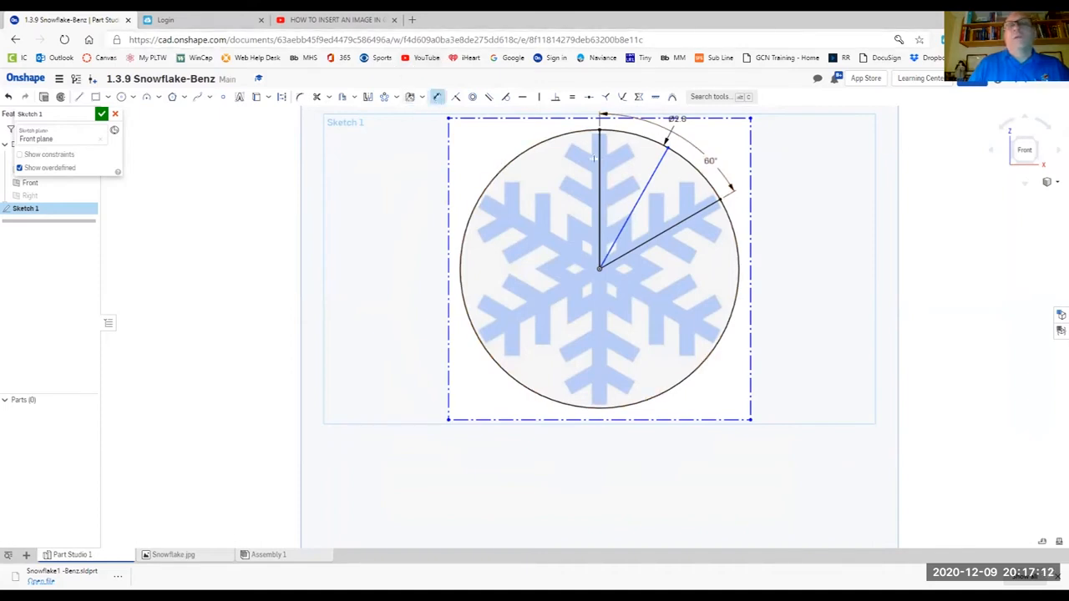
pyautogui.click(598, 159)
pyautogui.click(656, 167)
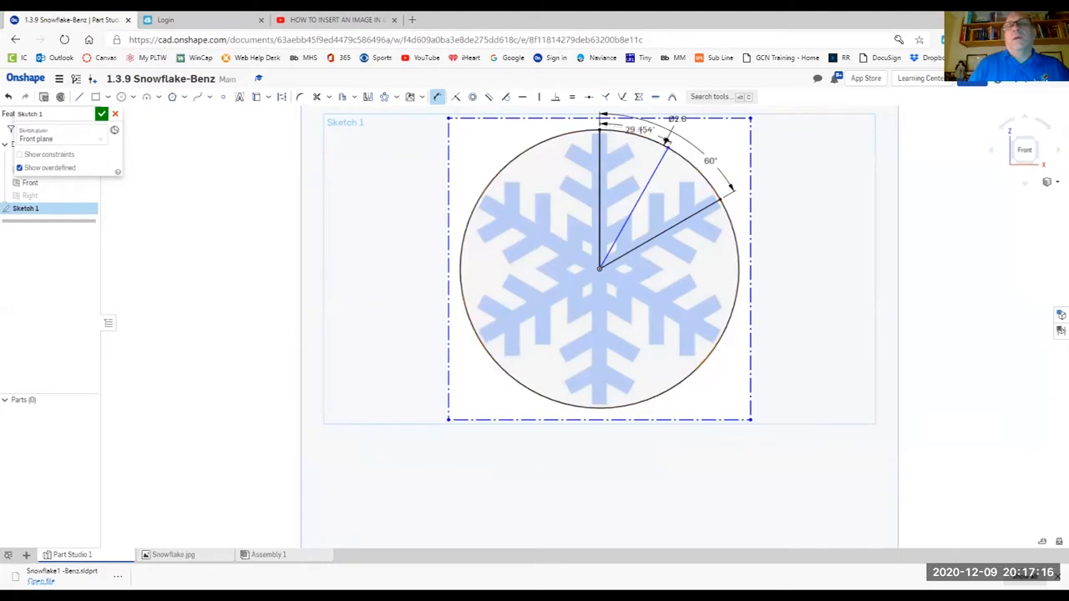
pyautogui.click(643, 129)
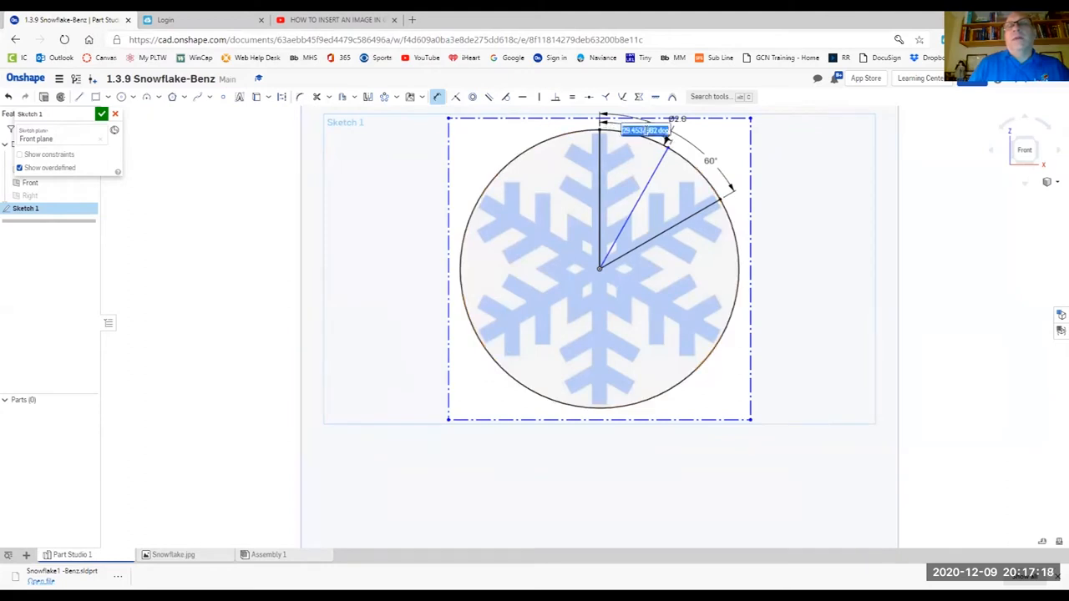
pyautogui.write('30')
pyautogui.press('Return')
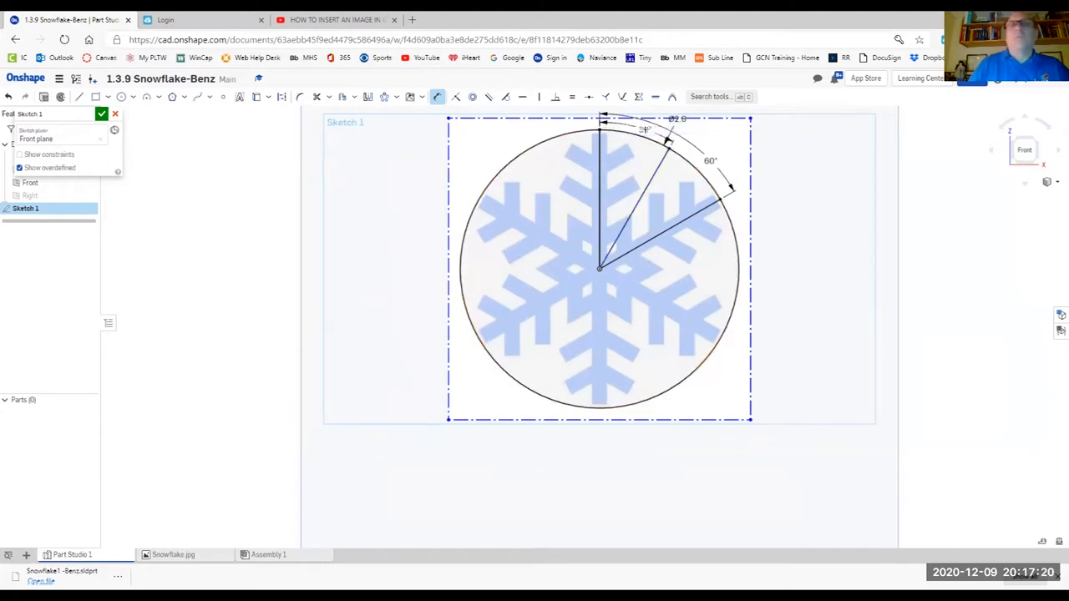
# Trace the right half of the upper arm: a tip edge about 0.075 wide, then its side down to the 30° line
pyautogui.moveTo(635, 166); pyautogui.dragTo(570, 258, button='right')
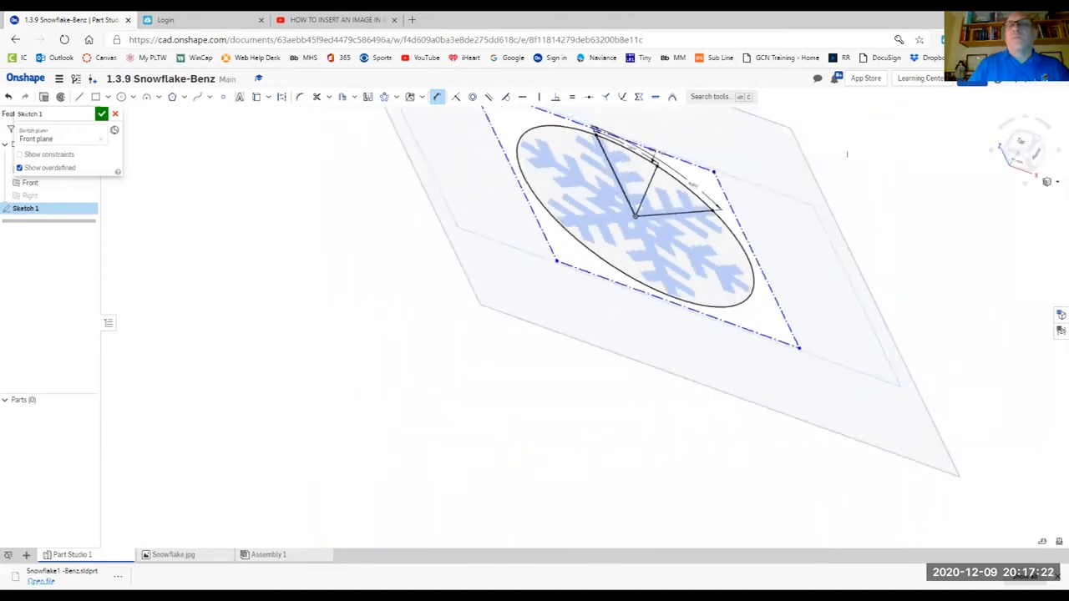
pyautogui.click(1021, 151)
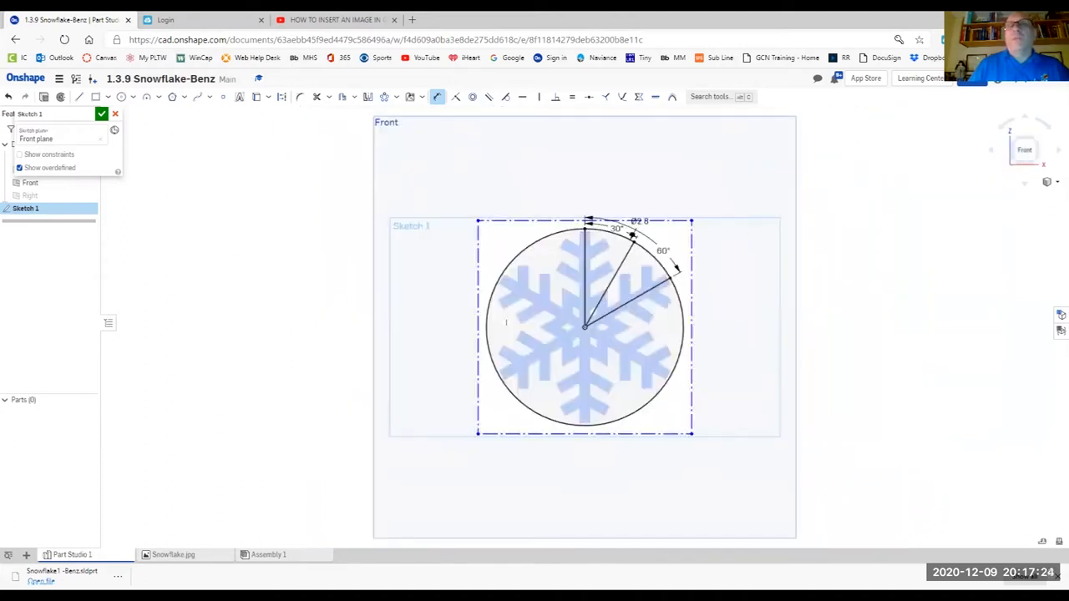
pyautogui.scroll(5, 648, 267)
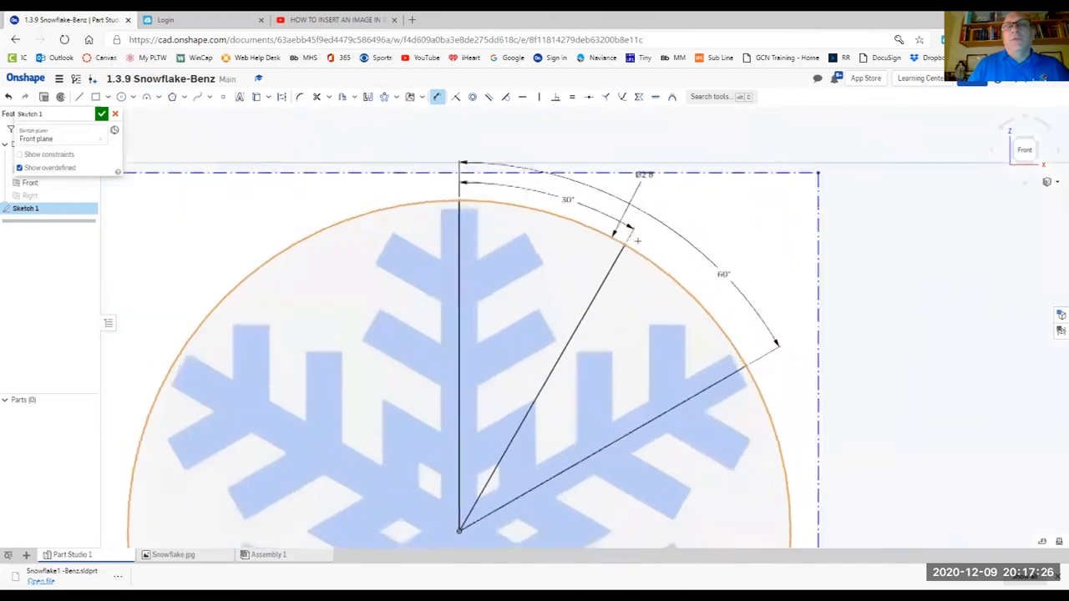
pyautogui.press('Escape')
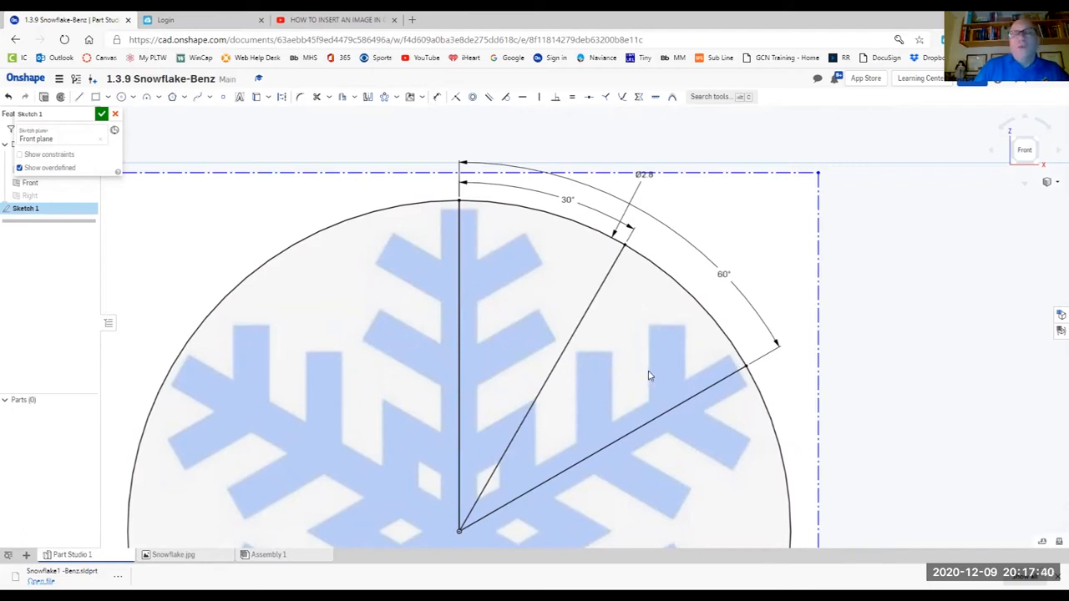
pyautogui.click(80, 98)
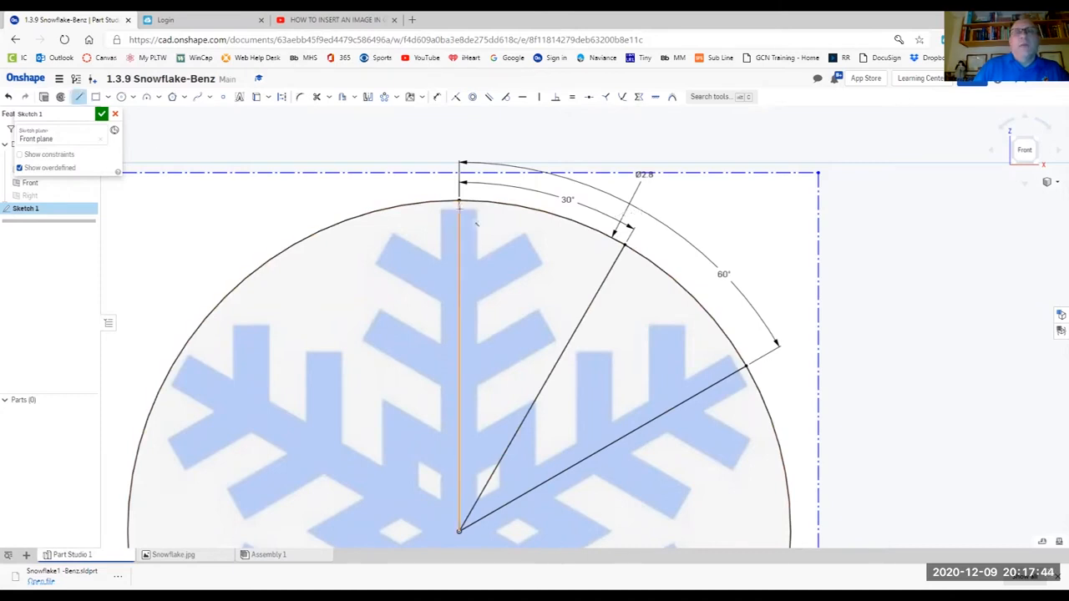
pyautogui.click(465, 209)
pyautogui.click(477, 209)
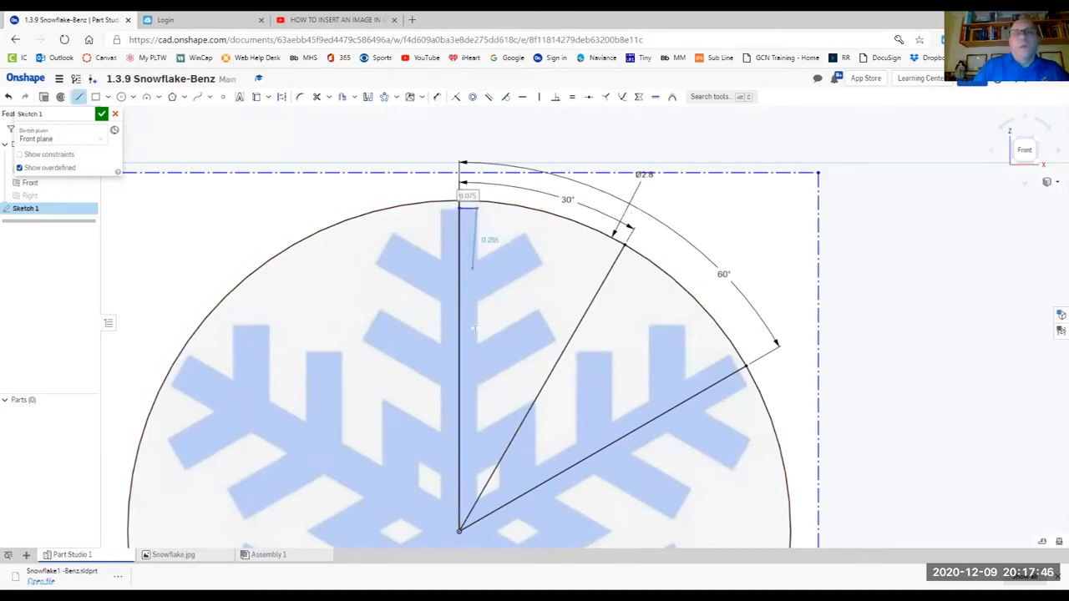
pyautogui.click(476, 499)
pyautogui.press('Escape')
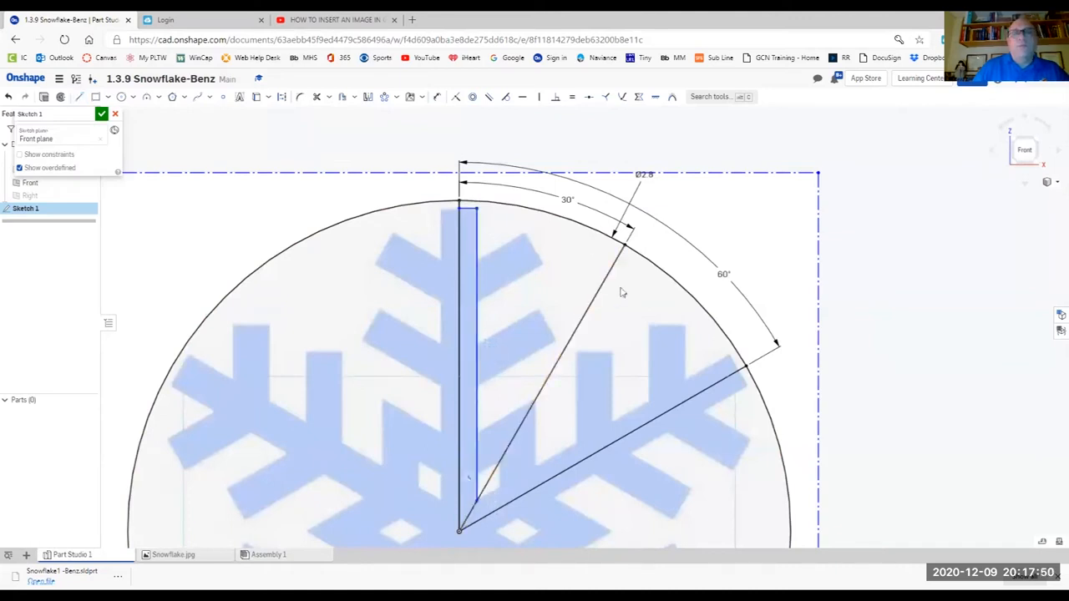
# Trace the upper-right branch with lines off the arm's side: upper edge about 0.228, end about 0.148 wide, lower edge back to the arm
pyautogui.click(82, 97)
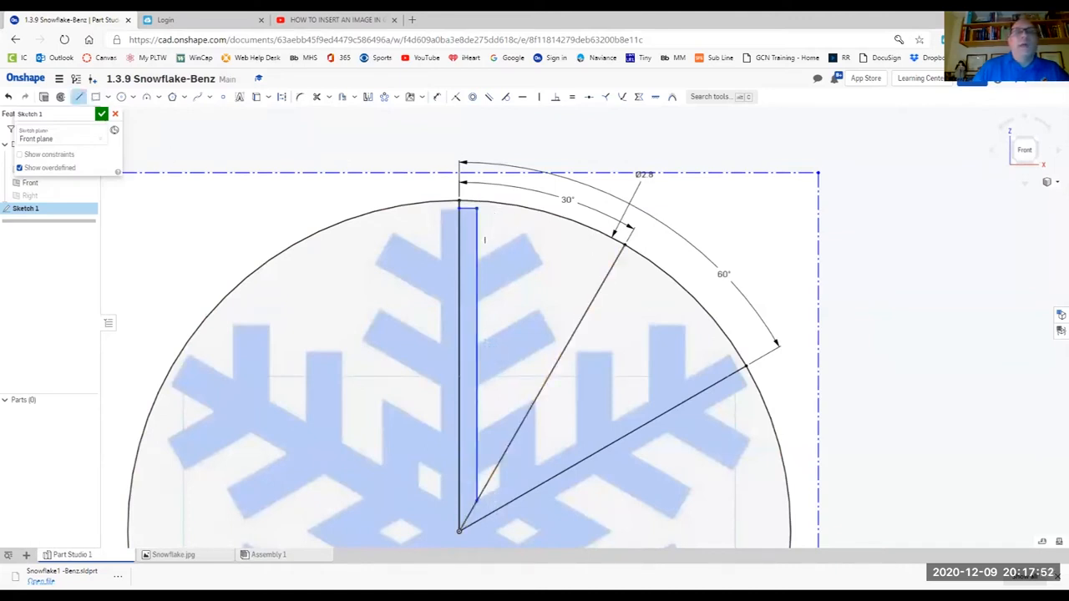
pyautogui.click(478, 256)
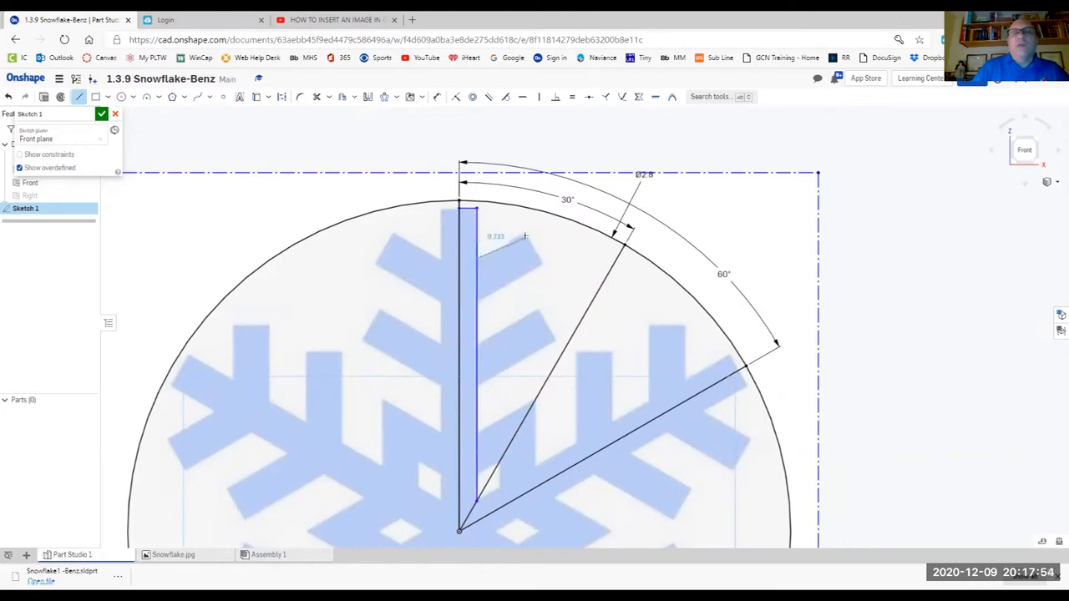
pyautogui.click(525, 235)
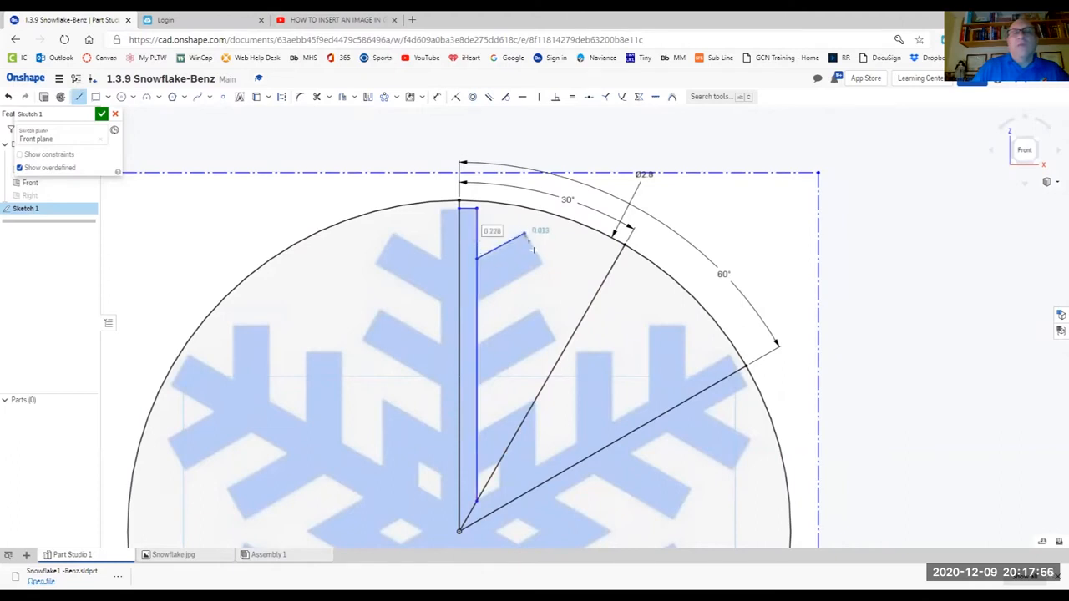
pyautogui.click(540, 264)
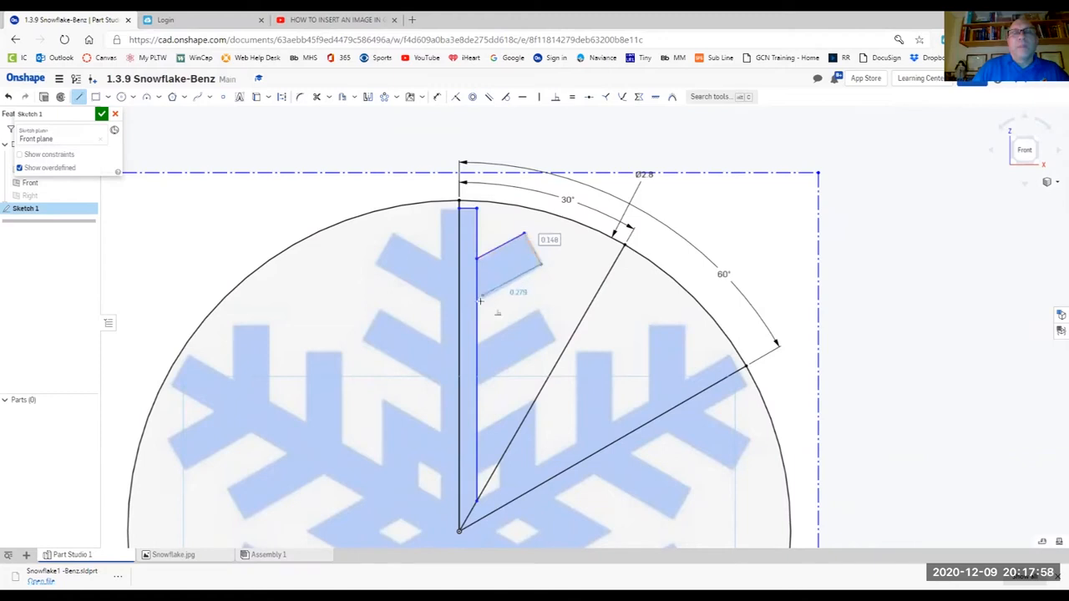
pyautogui.click(477, 303)
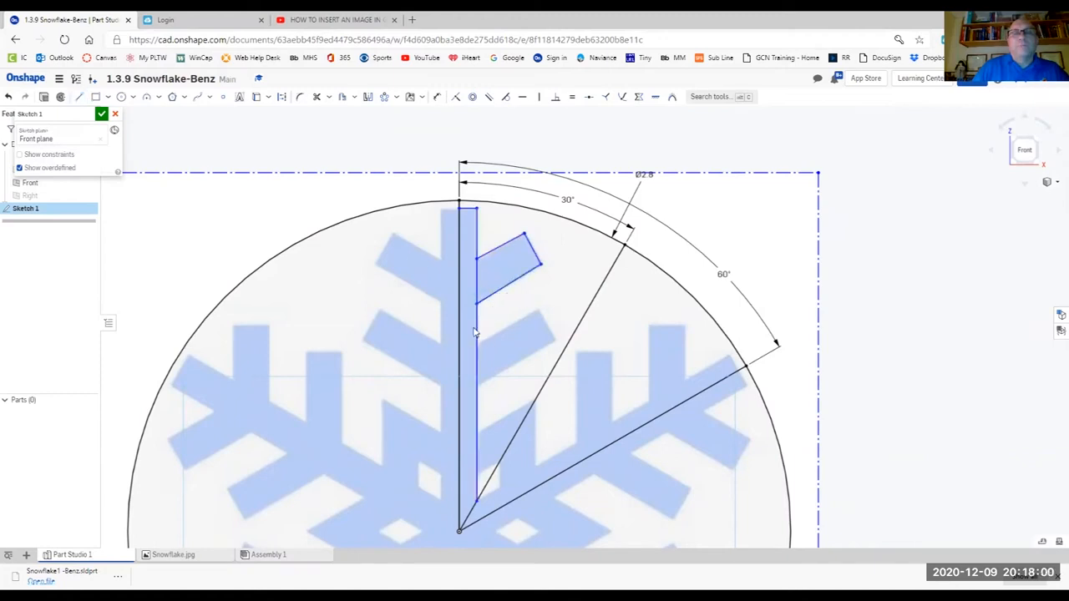
# Trace the second branch below it with three lines off the arm's side, its end edge about 0.147 wide
pyautogui.press('l')
pyautogui.click(477, 341)
pyautogui.click(540, 309)
pyautogui.click(557, 339)
pyautogui.click(477, 386)
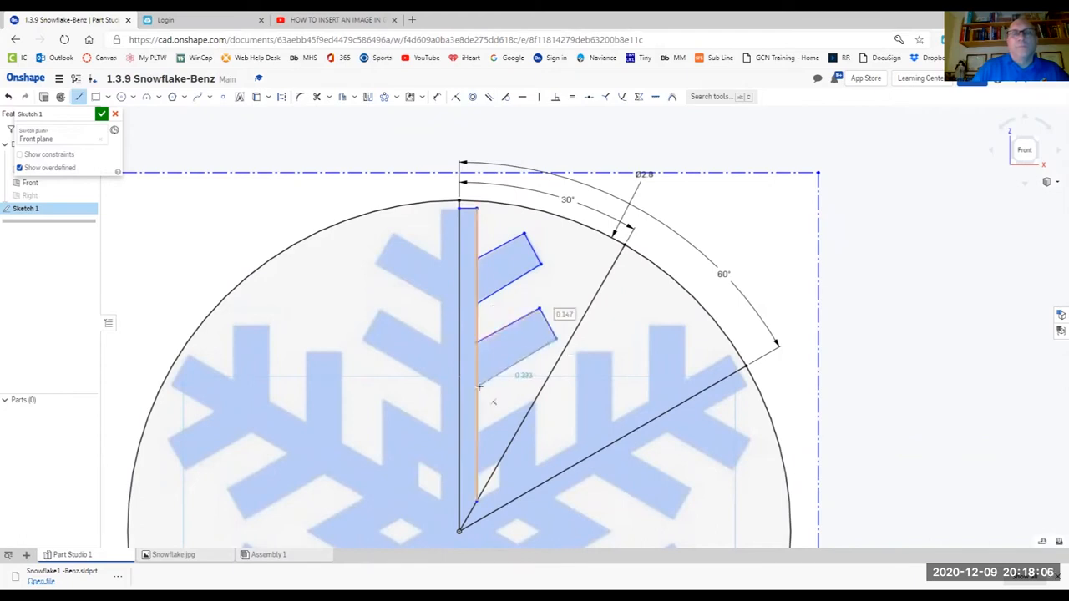
pyautogui.press('Escape')
# Draw two slanted lines from the arm's side to the 30° line along the inner shape's edges, the upper one about 0.269 long
pyautogui.click(80, 97)
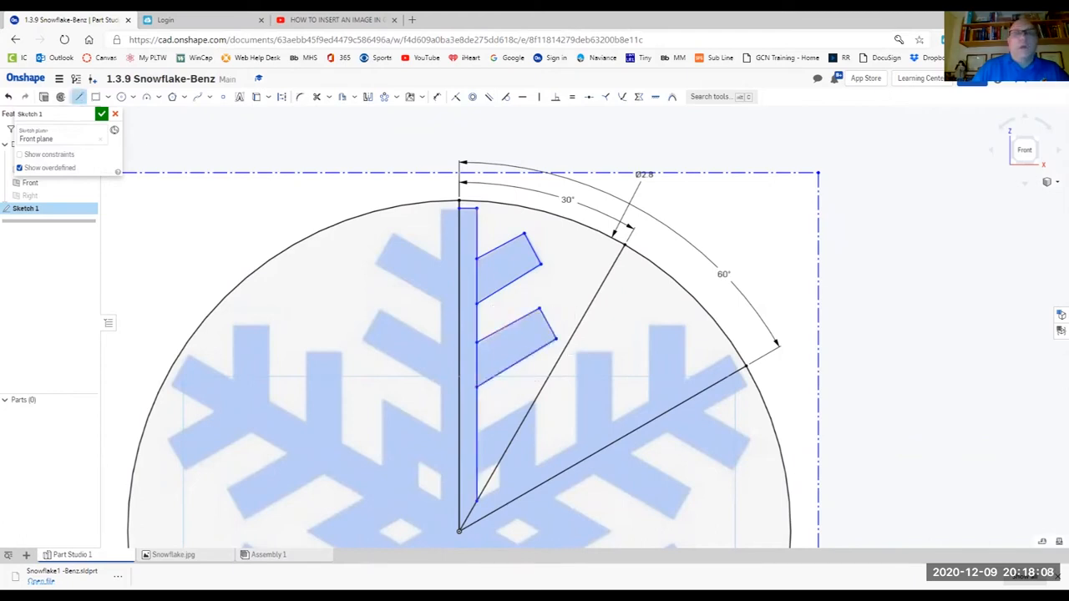
pyautogui.click(477, 431)
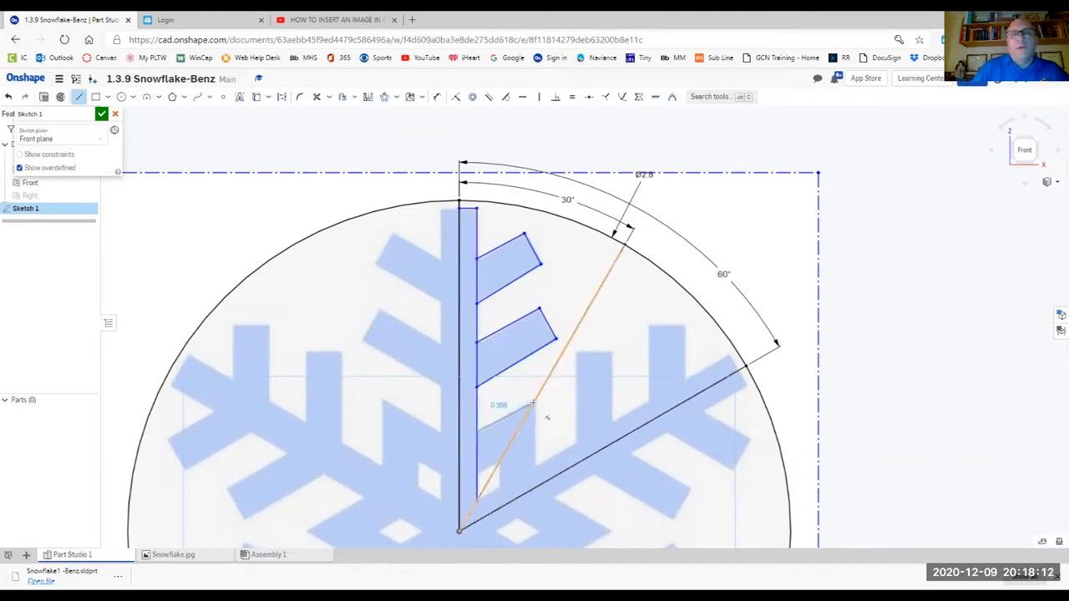
pyautogui.click(533, 404)
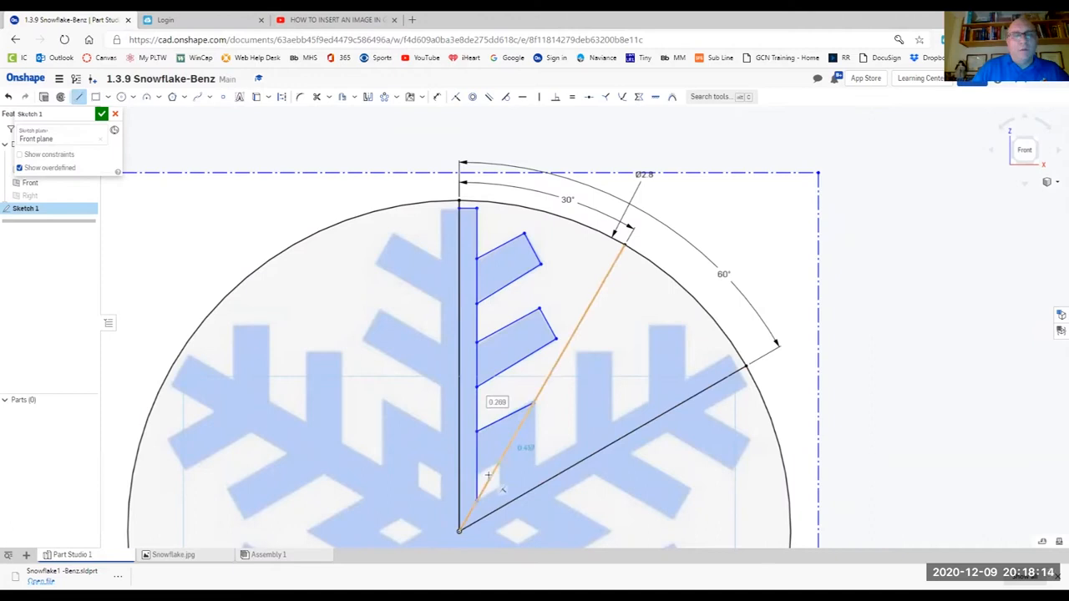
pyautogui.press('Escape')
pyautogui.click(80, 96)
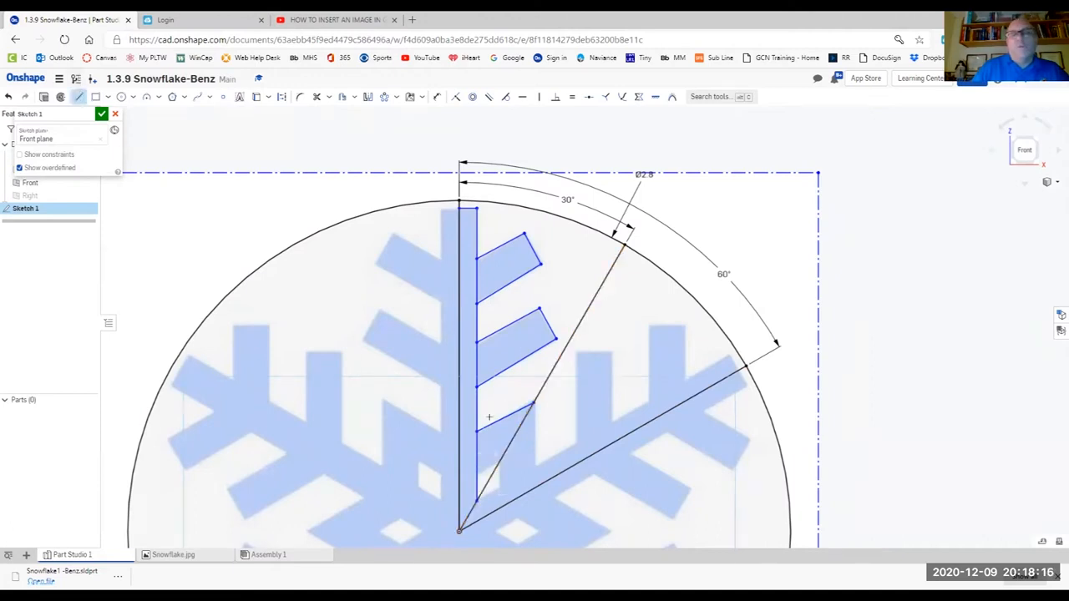
pyautogui.click(477, 473)
pyautogui.click(499, 460)
pyautogui.press('Escape')
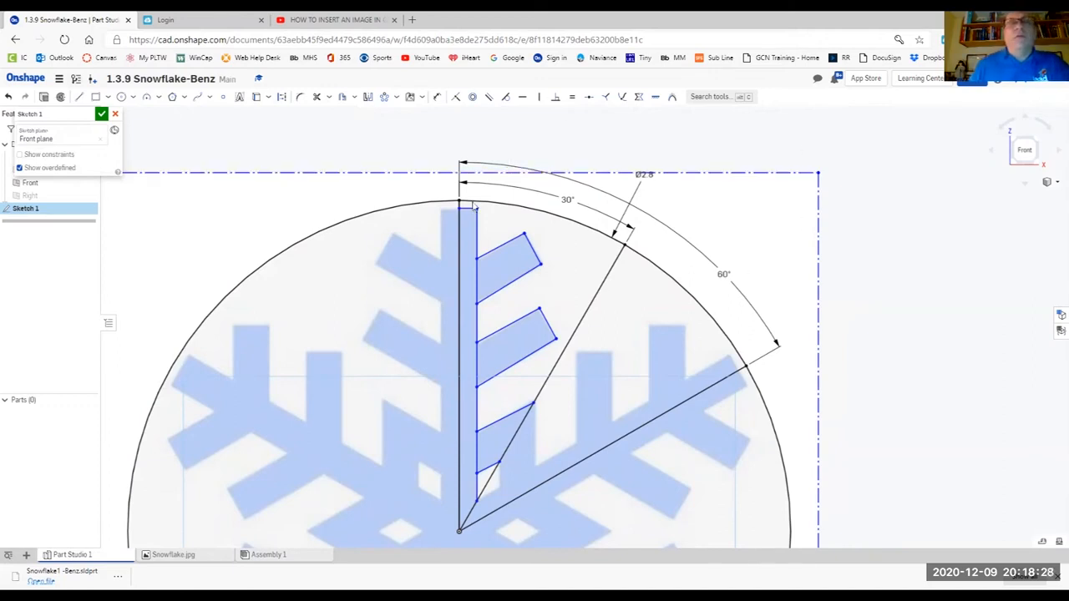
# Dimension the arm's half-width tip edge as 0.075 in
pyautogui.scroll(5, 484, 198)
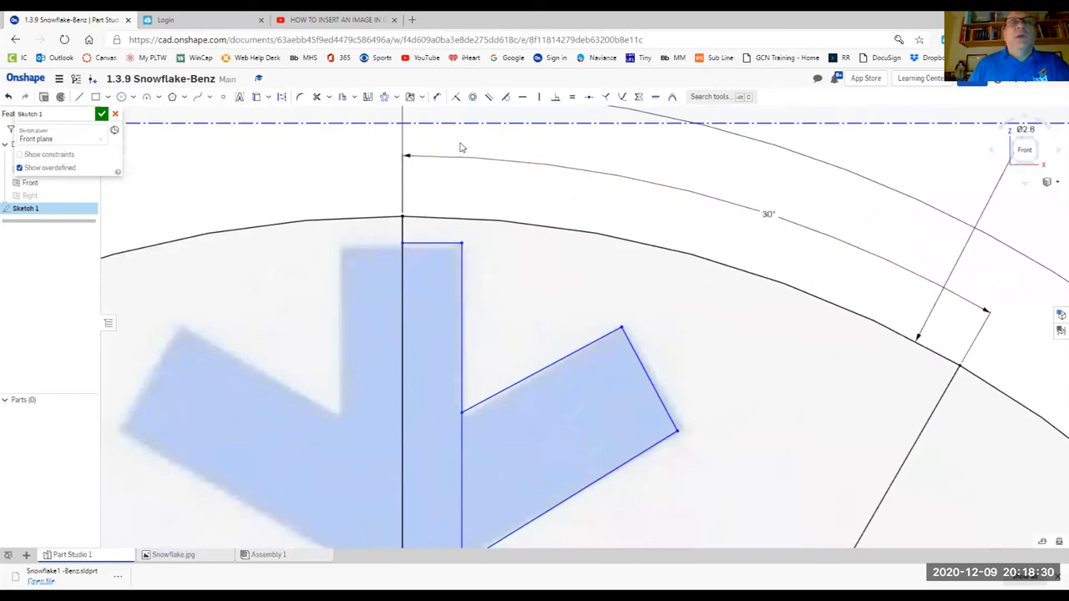
pyautogui.click(436, 97)
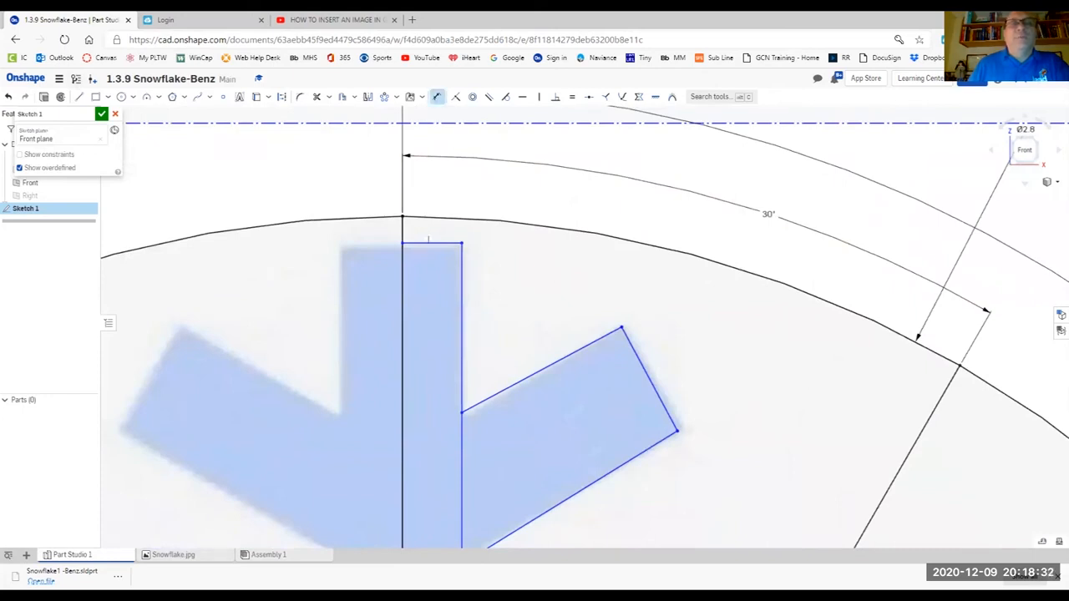
pyautogui.click(428, 242)
pyautogui.click(541, 193)
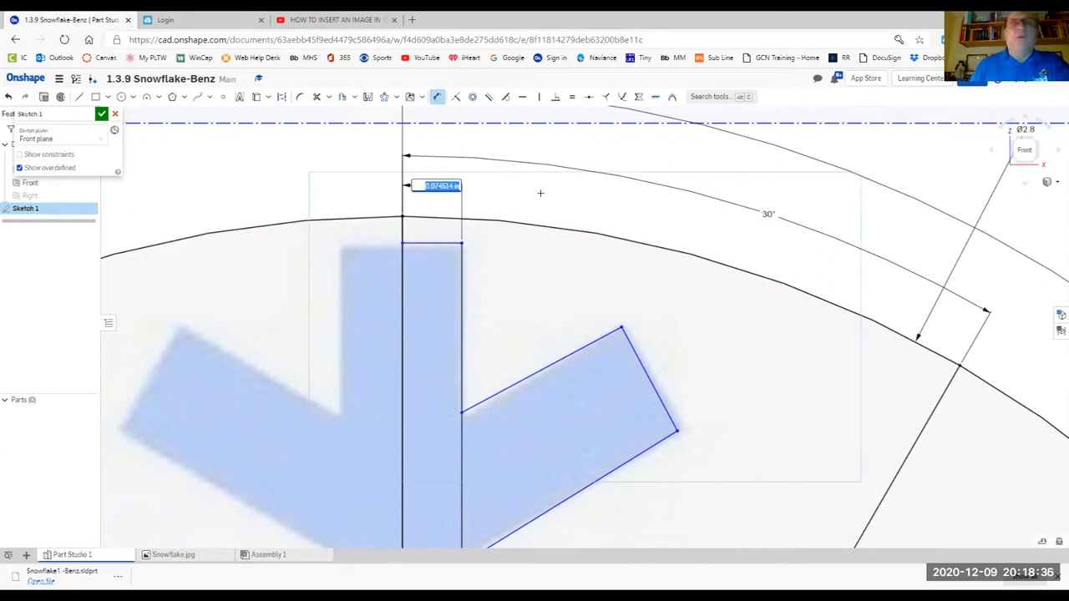
pyautogui.write('0.075')
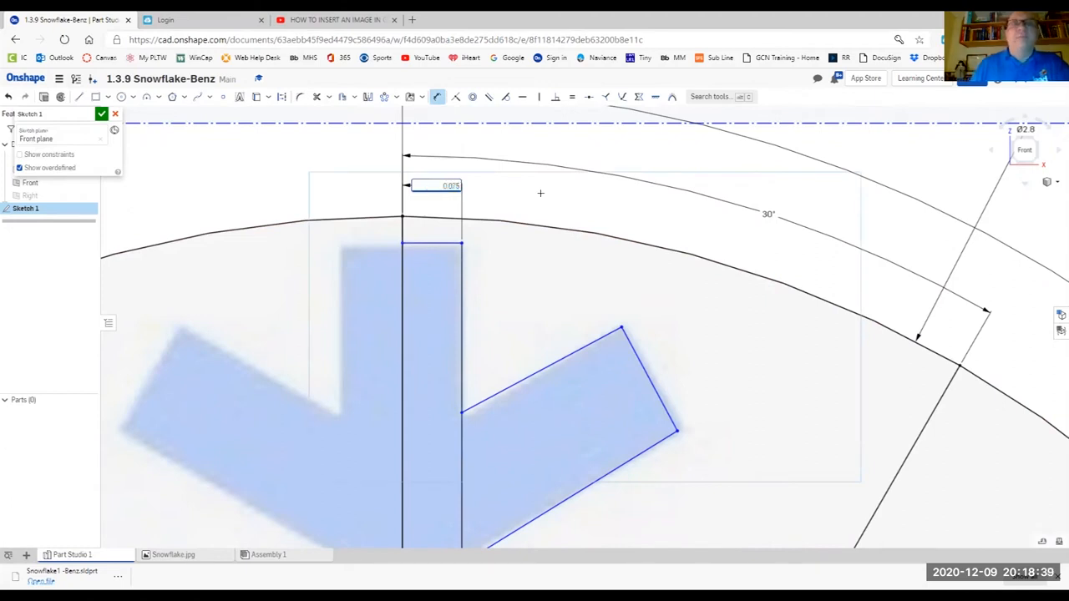
pyautogui.press('Return')
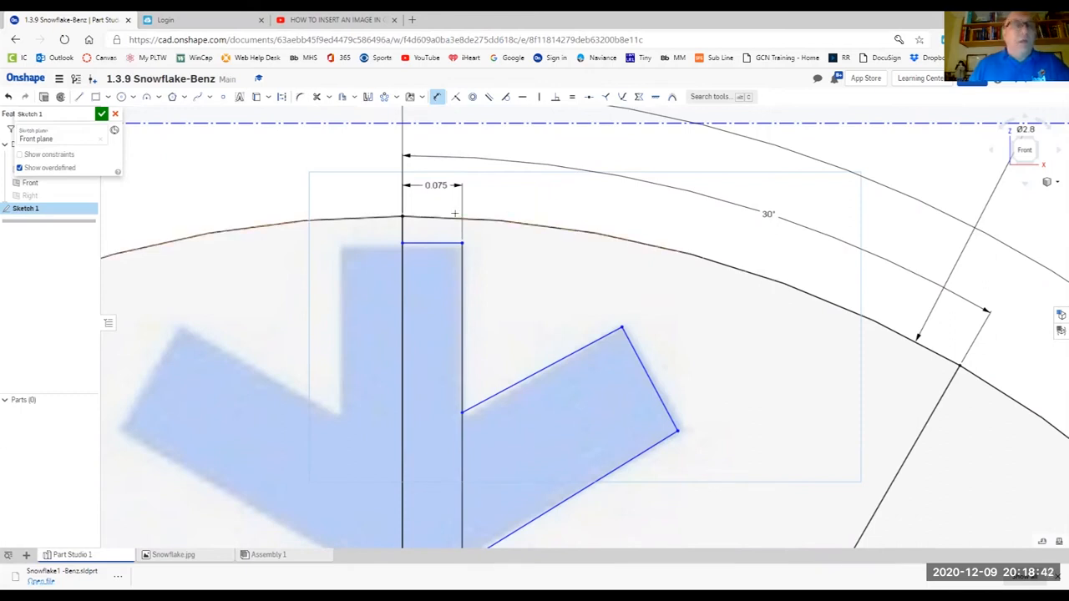
pyautogui.press('Escape')
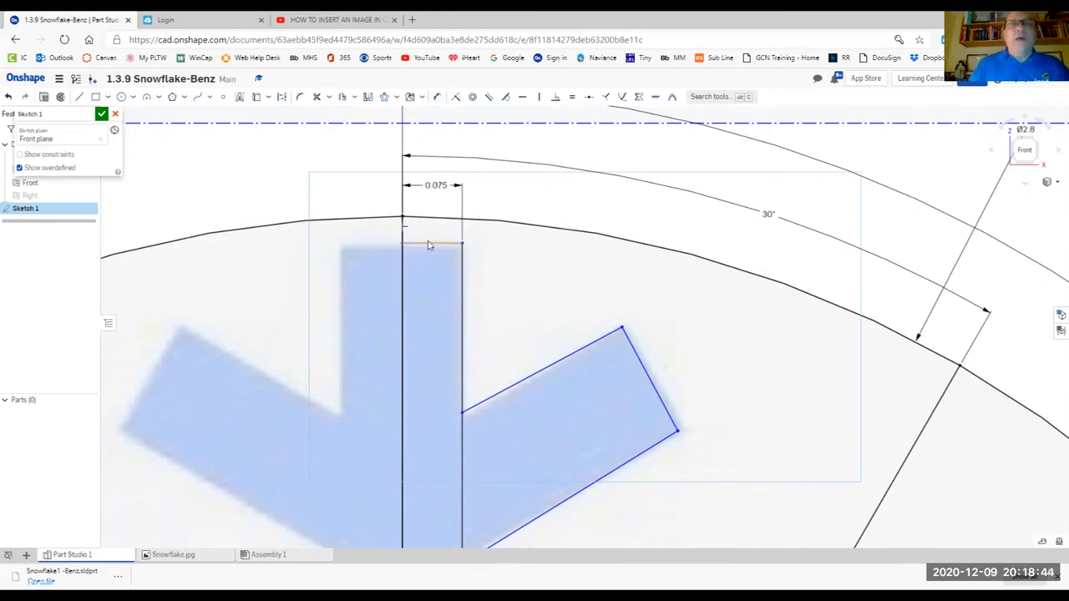
# Reposition the arm's tip edge and the upper branch's upper-edge endpoints to match the snowflake image
pyautogui.moveTo(428, 247); pyautogui.dragTo(480, 241)
pyautogui.scroll(2, 635, 359)
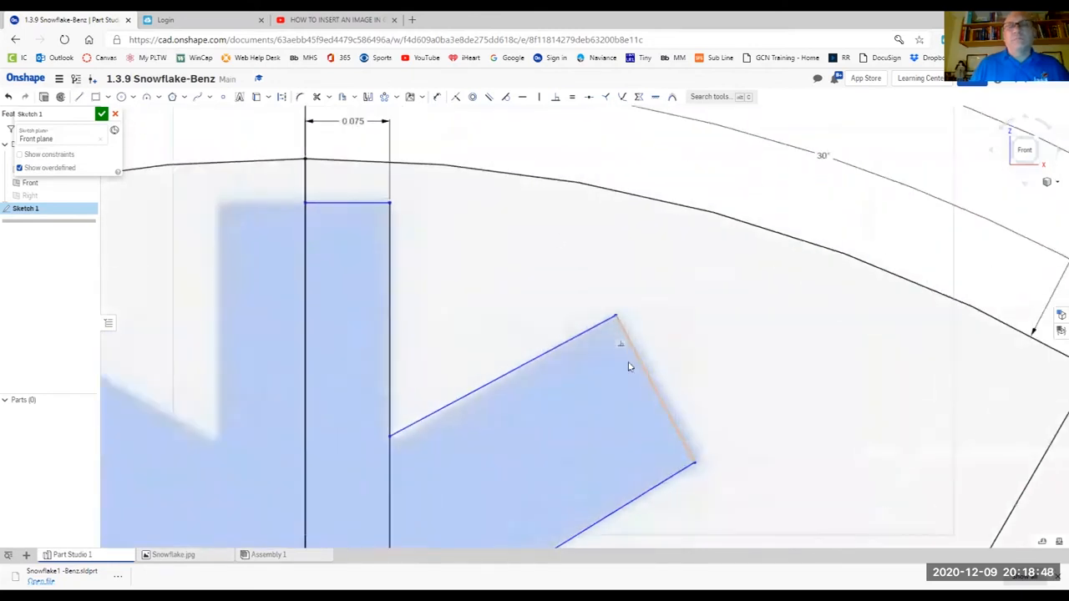
pyautogui.scroll(-3, 586, 408)
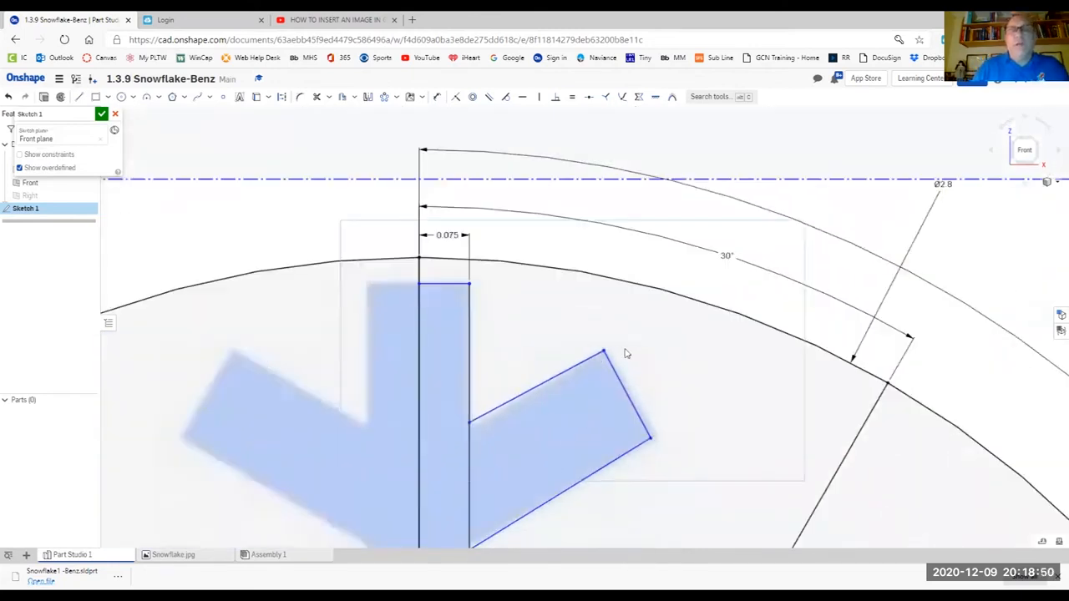
pyautogui.moveTo(470, 423); pyautogui.dragTo(474, 435)
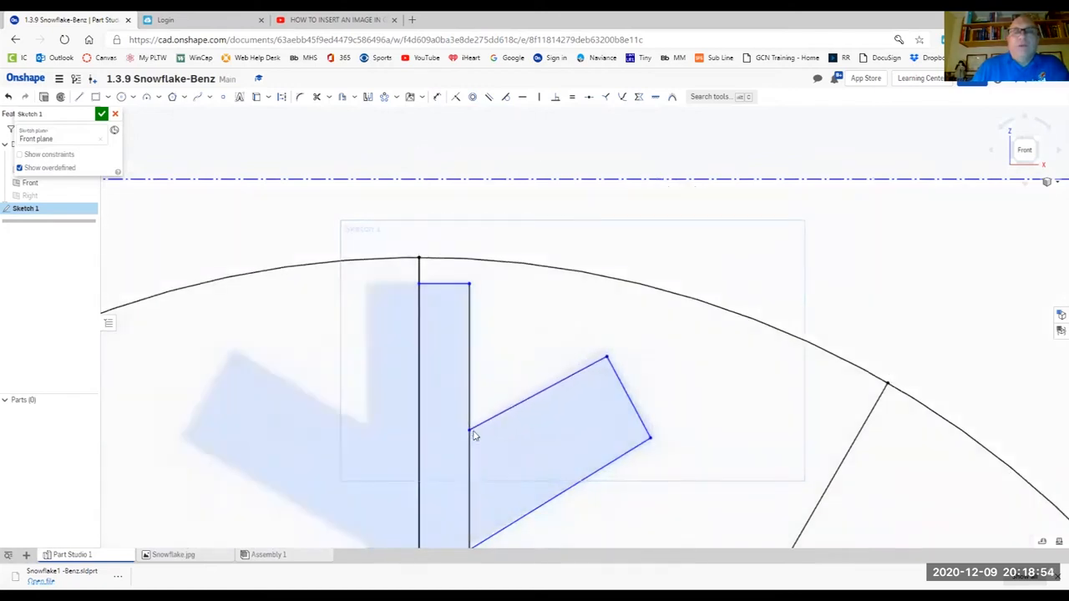
pyautogui.moveTo(608, 358); pyautogui.dragTo(609, 354)
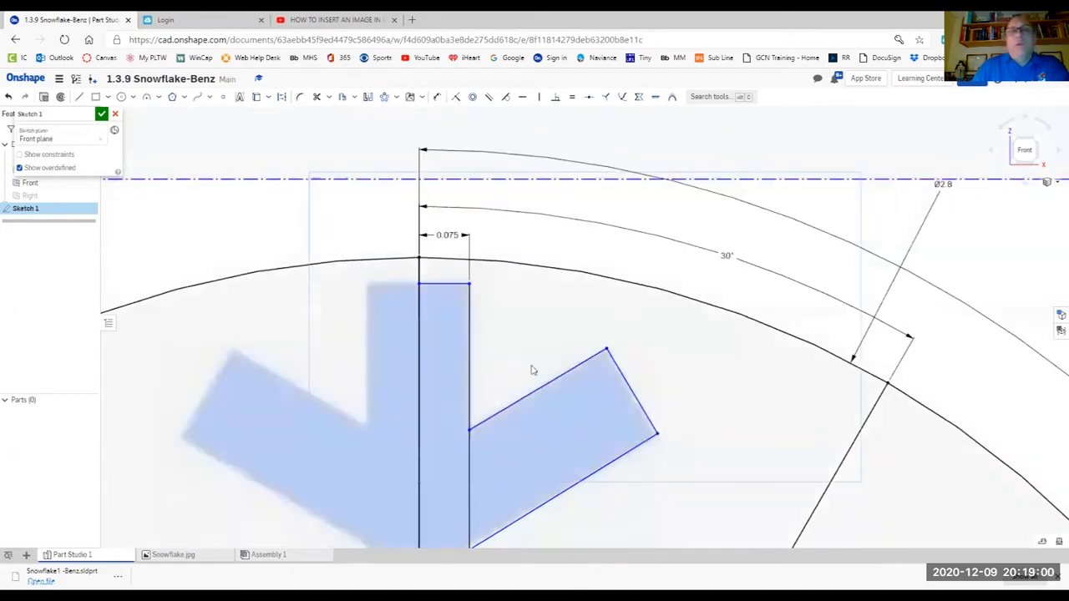
# Apply a Fix constraint to the upper edge of the upper branch
pyautogui.click(535, 395)
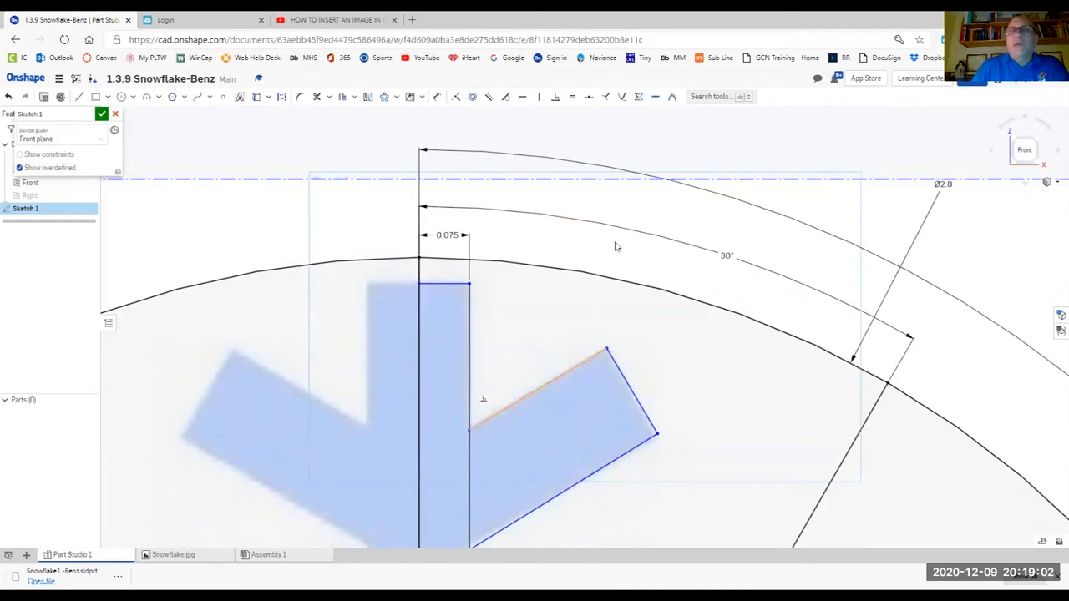
pyautogui.click(657, 98)
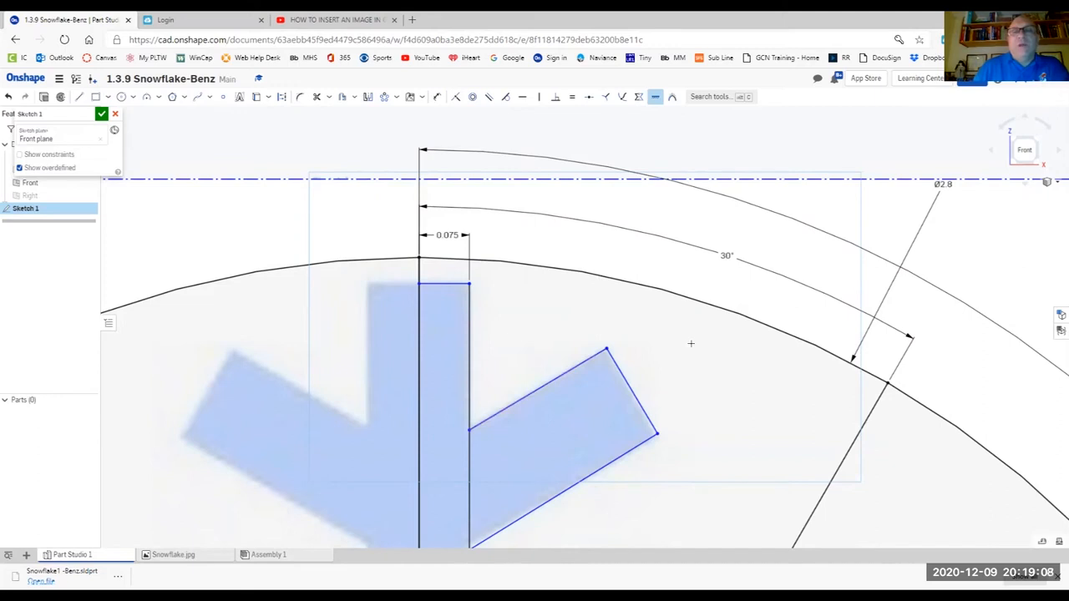
pyautogui.click(518, 399)
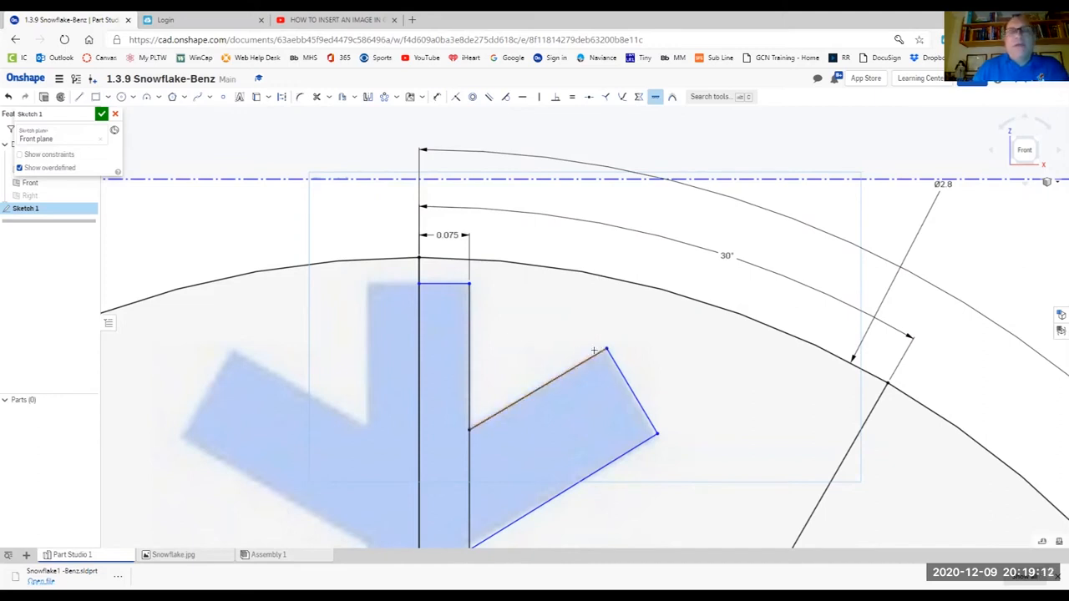
# Make the upper branch's lower edge, both long edges of the second branch and the slanted line below parallel to the fixed edge
pyautogui.click(489, 98)
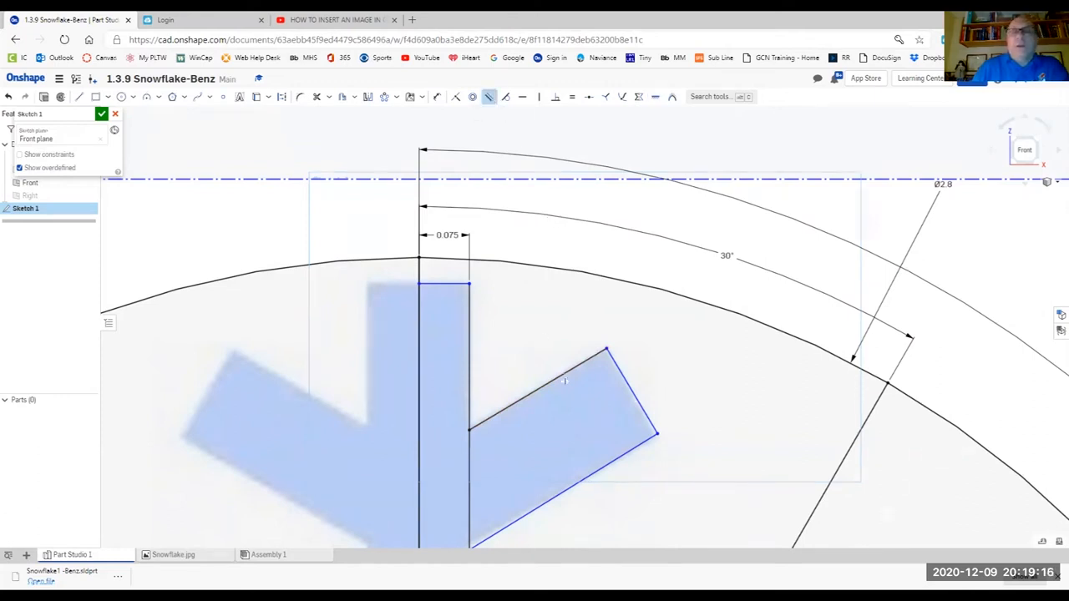
pyautogui.click(618, 459)
pyautogui.scroll(-2, 618, 463)
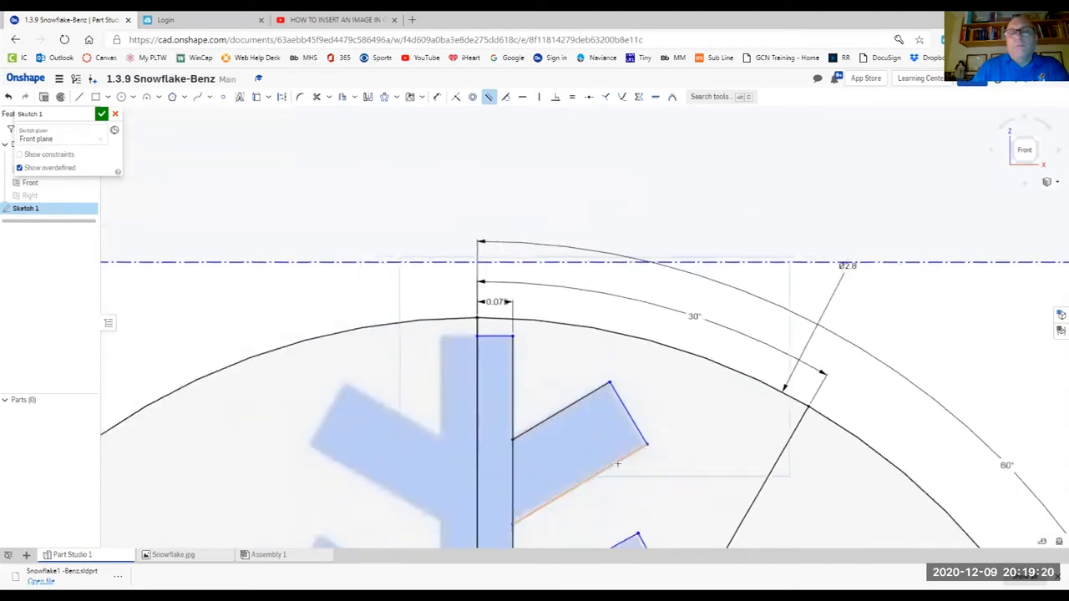
pyautogui.scroll(-2, 623, 463)
pyautogui.moveTo(646, 482); pyautogui.dragTo(604, 294, button='middle')
pyautogui.scroll(1, 600, 287)
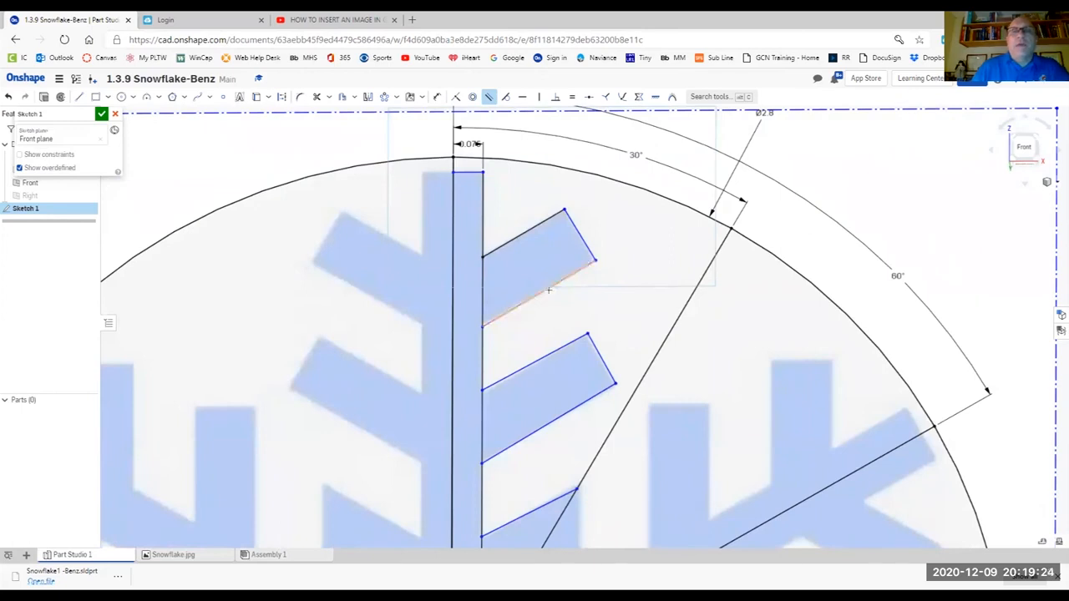
pyautogui.click(547, 289)
pyautogui.click(559, 351)
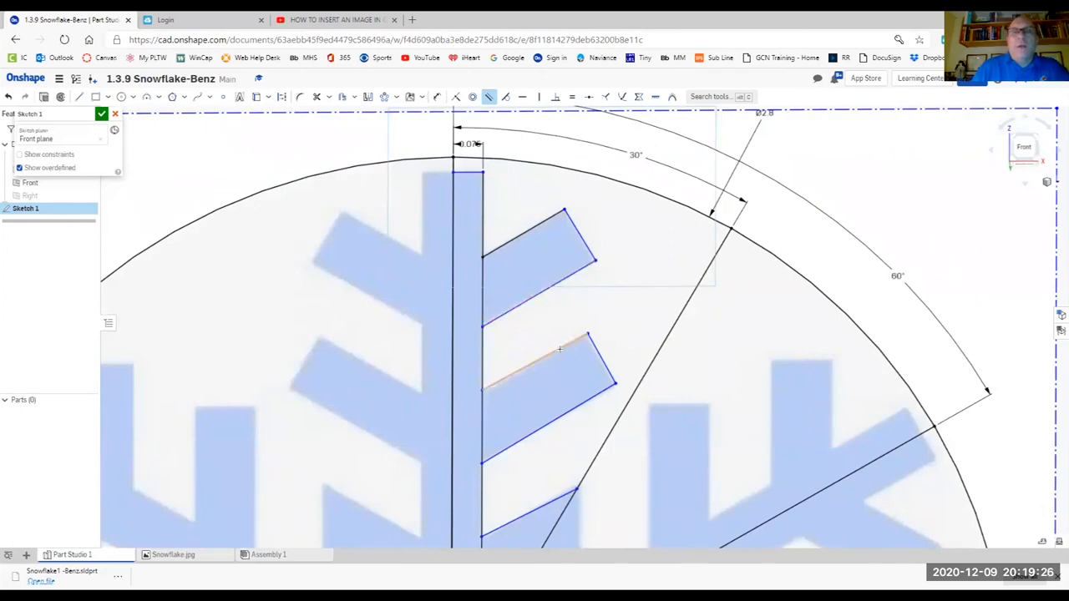
pyautogui.click(556, 360)
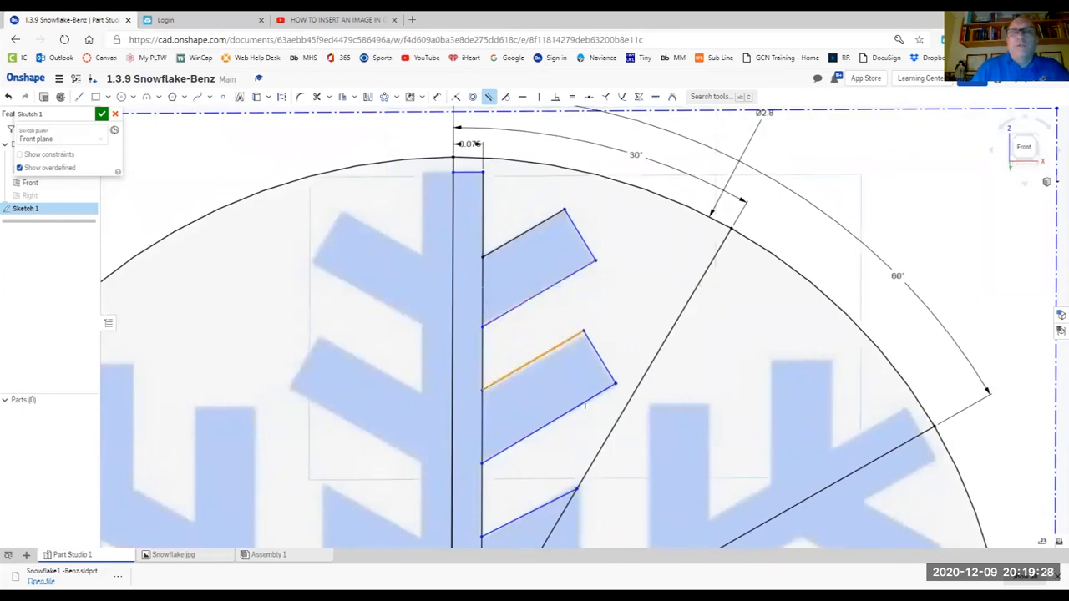
pyautogui.click(584, 400)
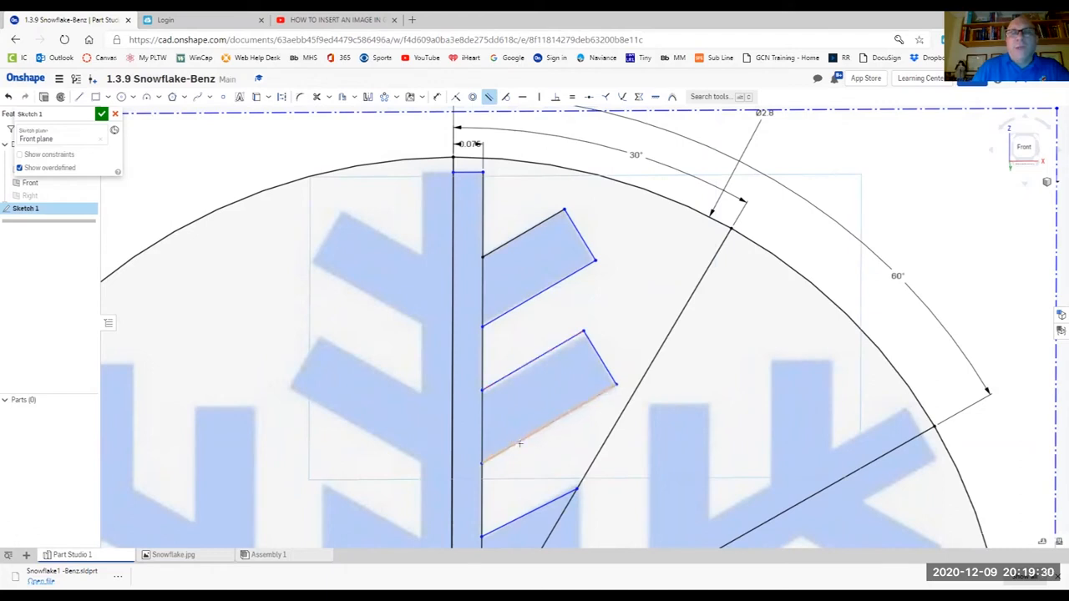
pyautogui.click(535, 511)
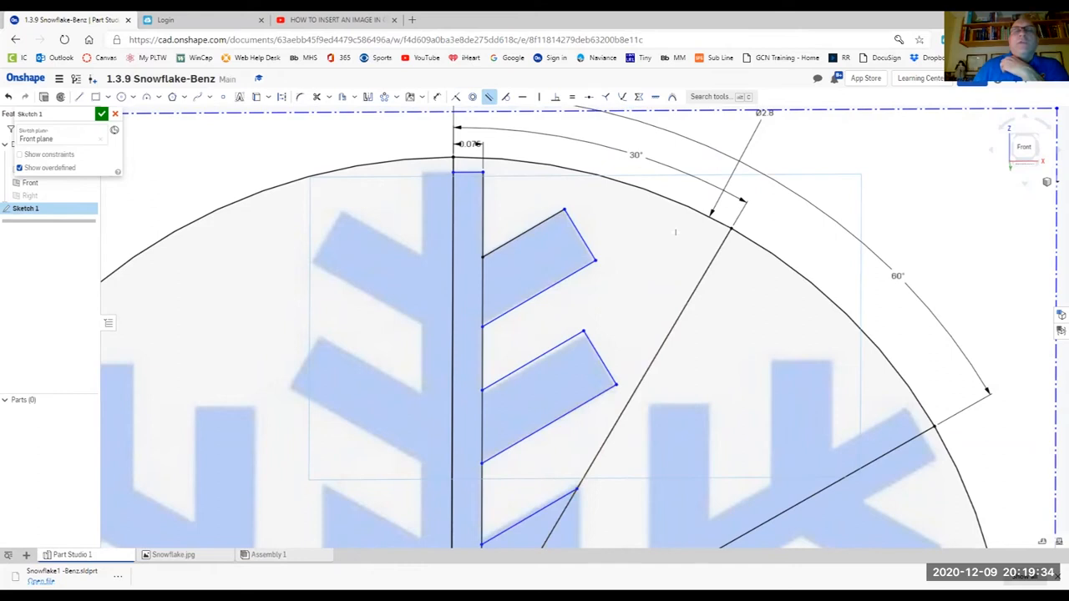
# Make the end edges of the upper and second branches perpendicular to their long edges
pyautogui.click(556, 96)
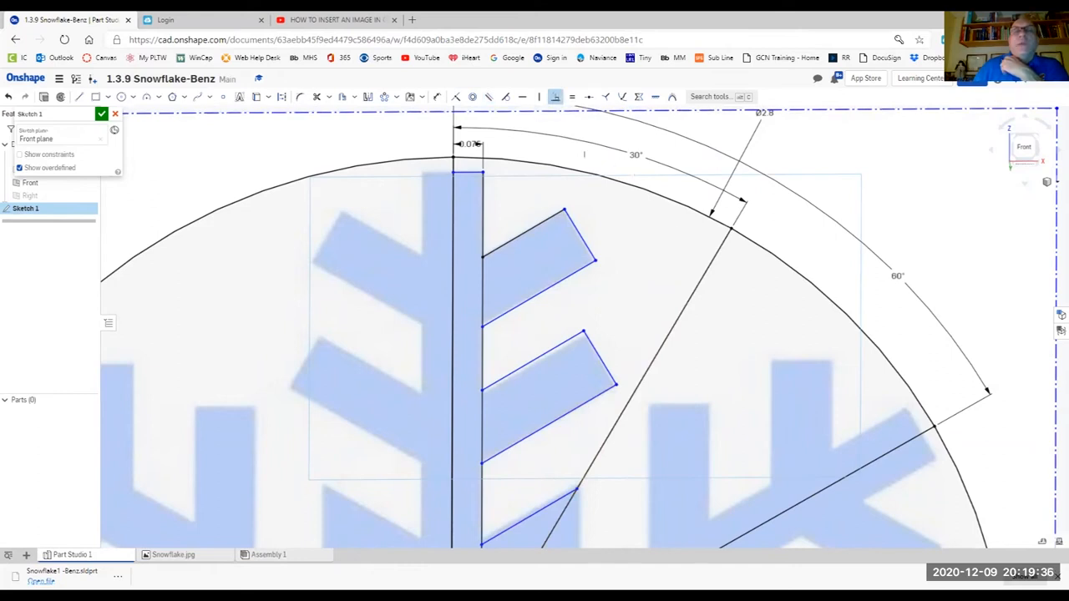
pyautogui.click(554, 218)
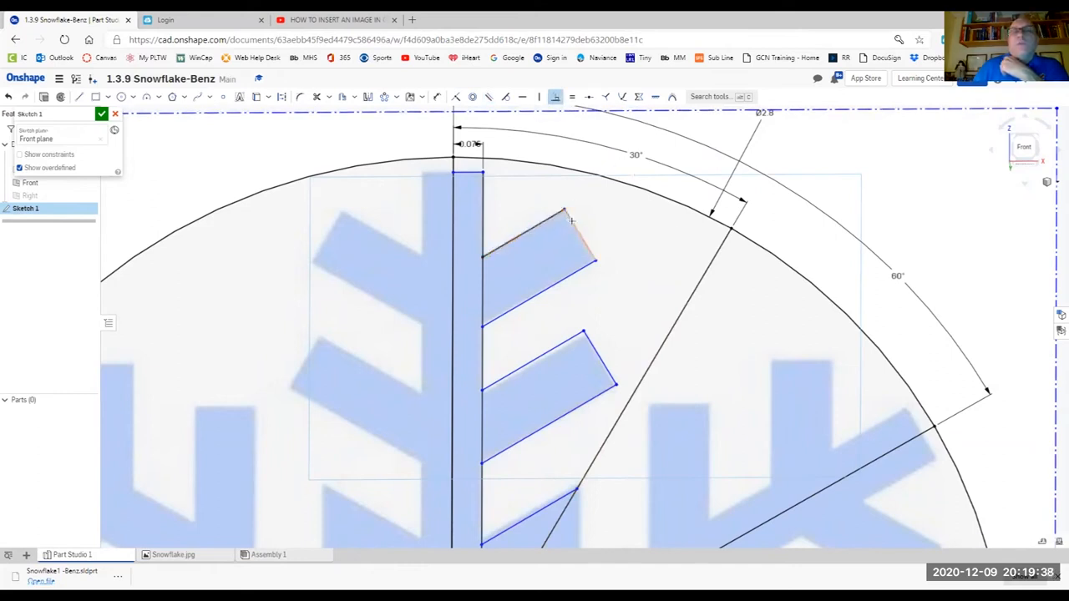
pyautogui.click(586, 243)
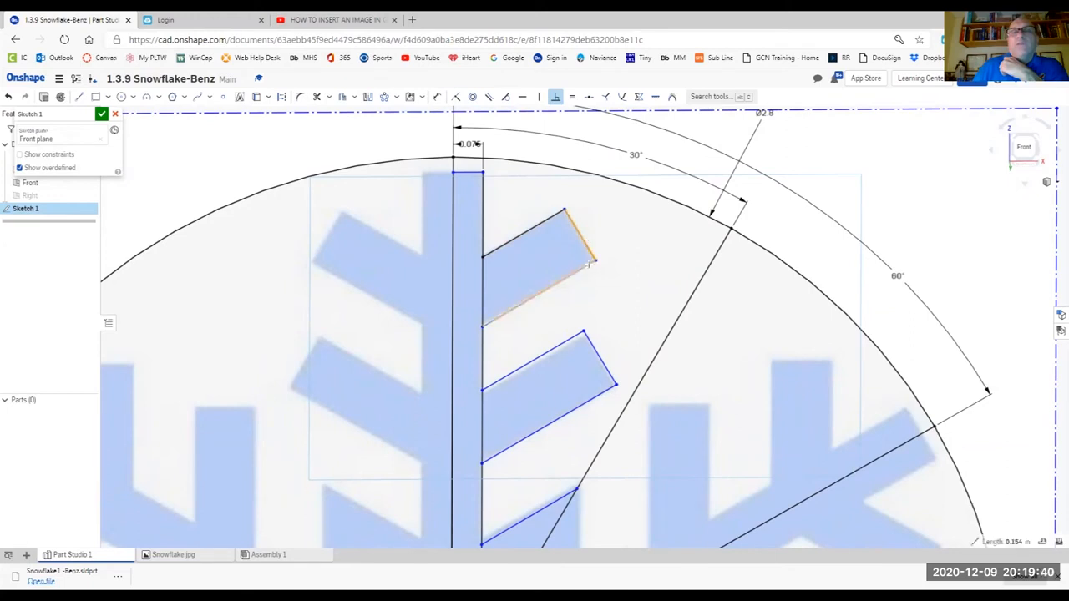
pyautogui.click(570, 339)
pyautogui.click(590, 340)
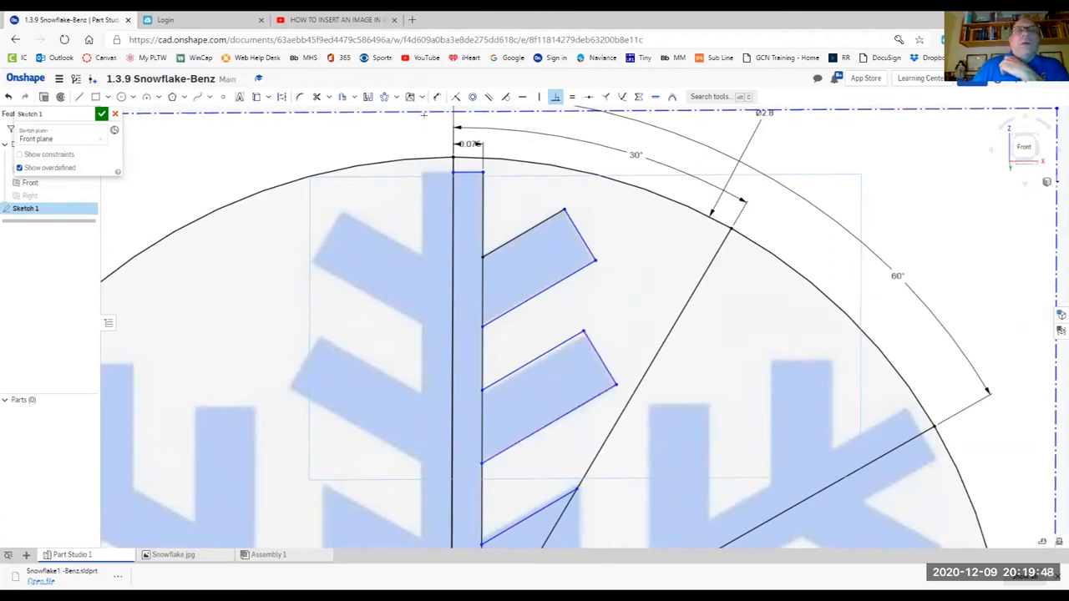
# Dimension the end edge of the upper branch to 0.15 in
pyautogui.click(437, 97)
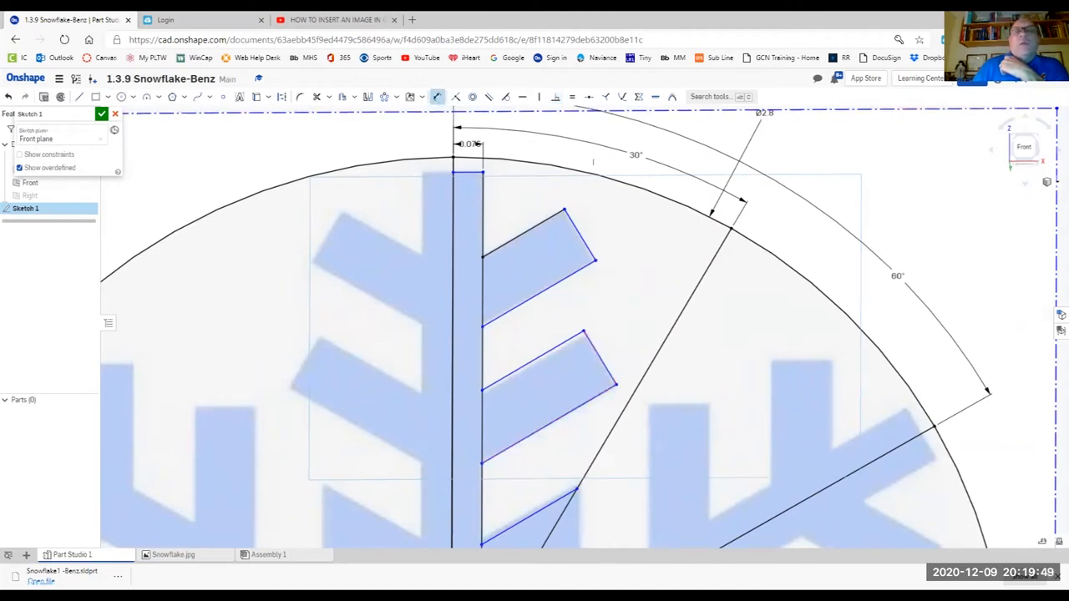
pyautogui.click(586, 226)
pyautogui.click(657, 213)
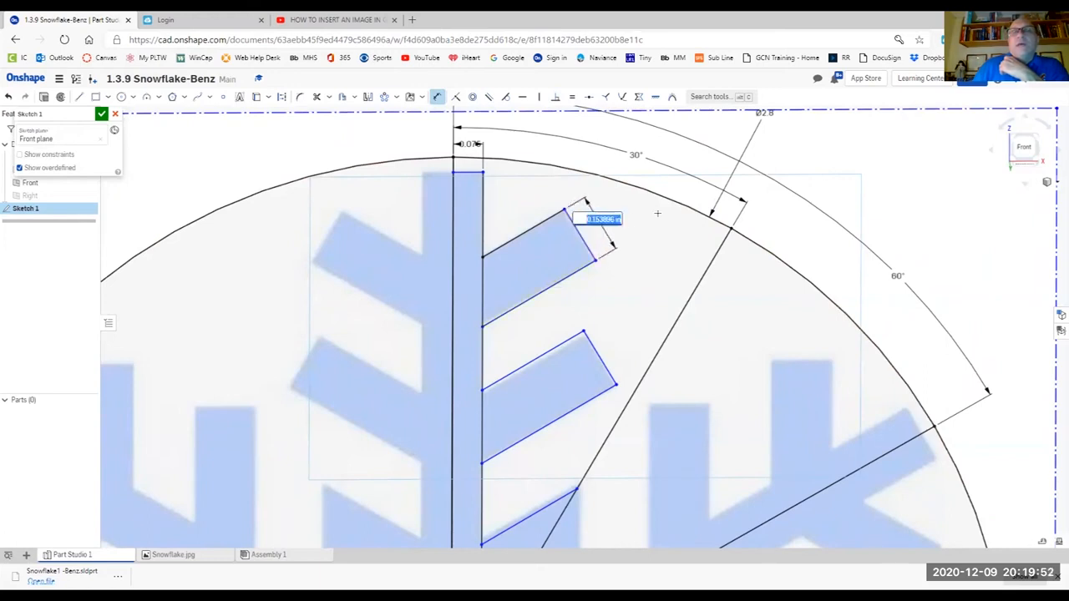
pyautogui.press('BackSpace')
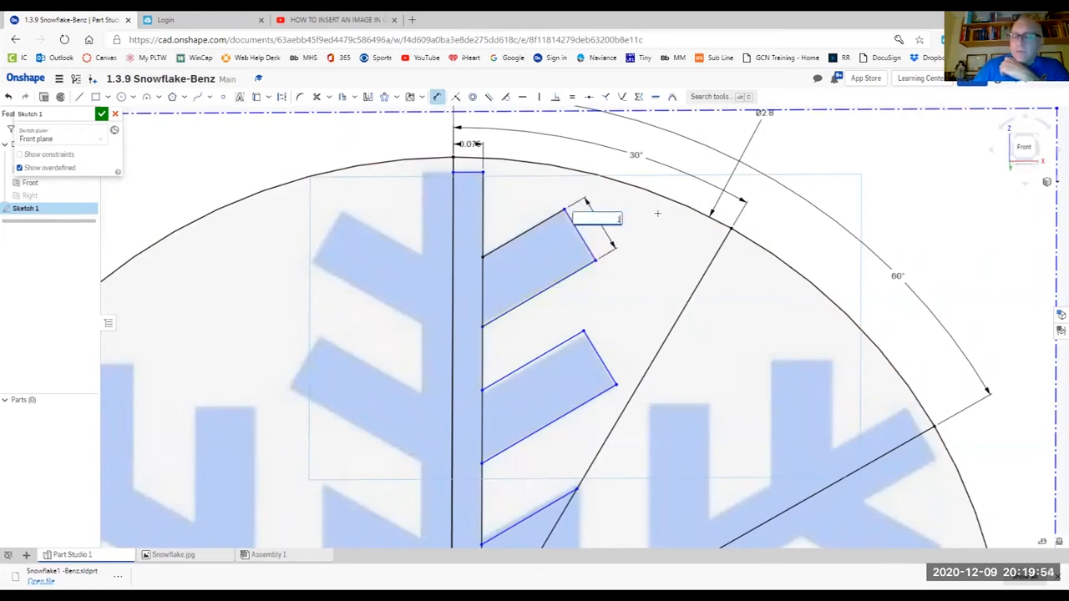
pyautogui.write('.15')
pyautogui.press('Return')
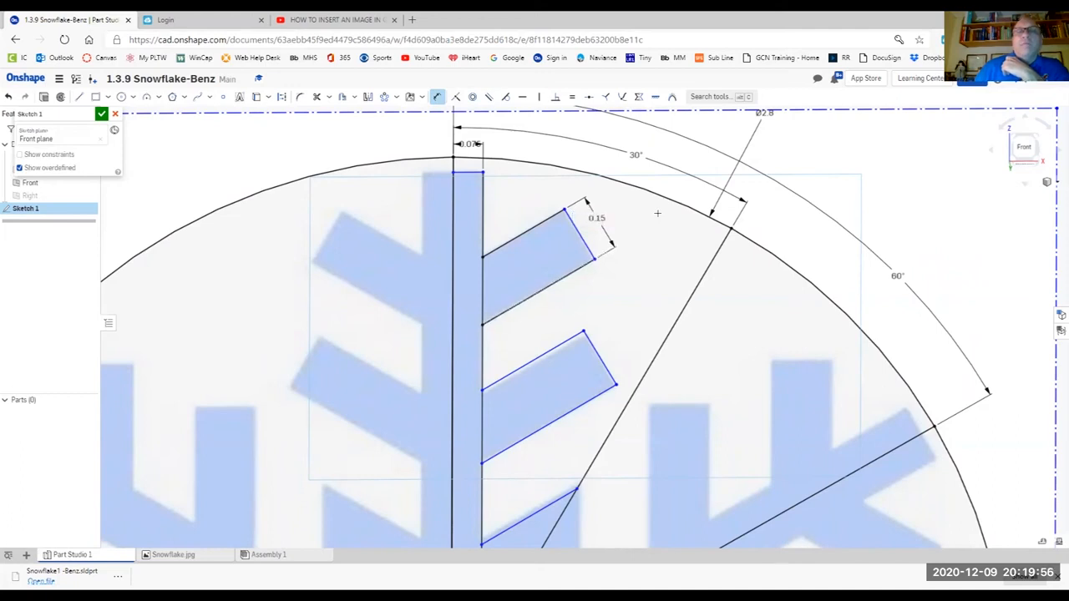
# Dimension the end edge of the second branch to 0.15 in
pyautogui.click(598, 344)
pyautogui.click(627, 338)
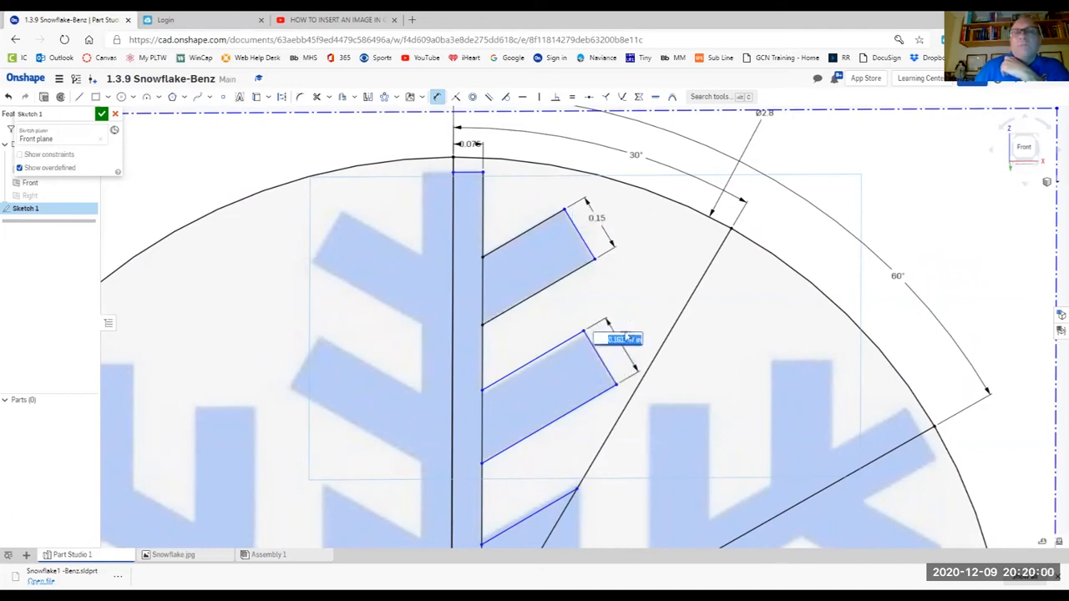
pyautogui.press('BackSpace')
pyautogui.write('.15')
pyautogui.press('Return')
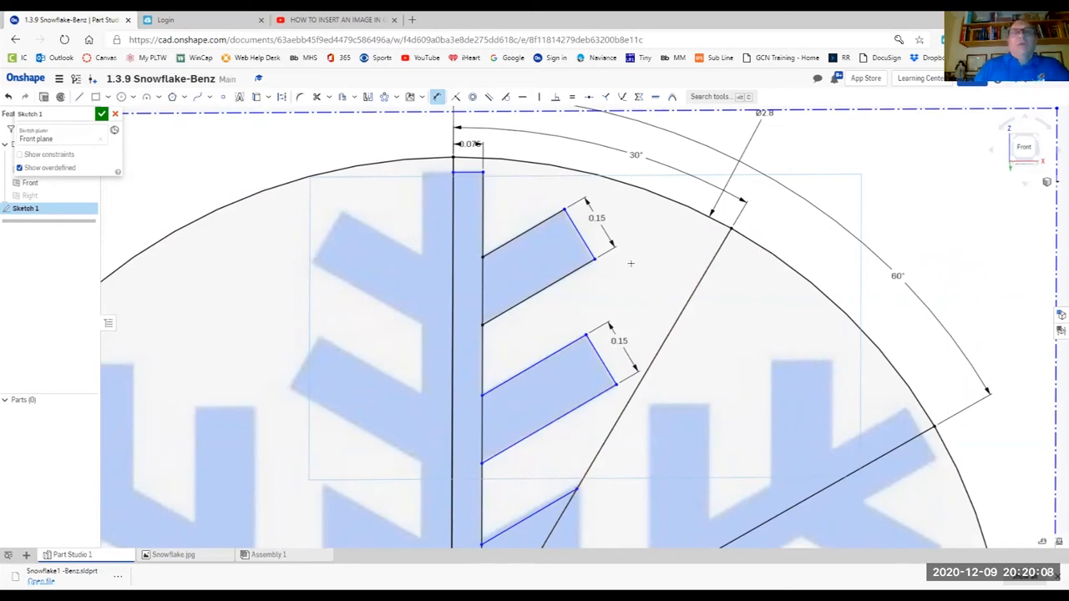
# Delete the overlapping vertical center lines and the 60° construction ray, keeping the 30° line
pyautogui.scroll(-5, 623, 335)
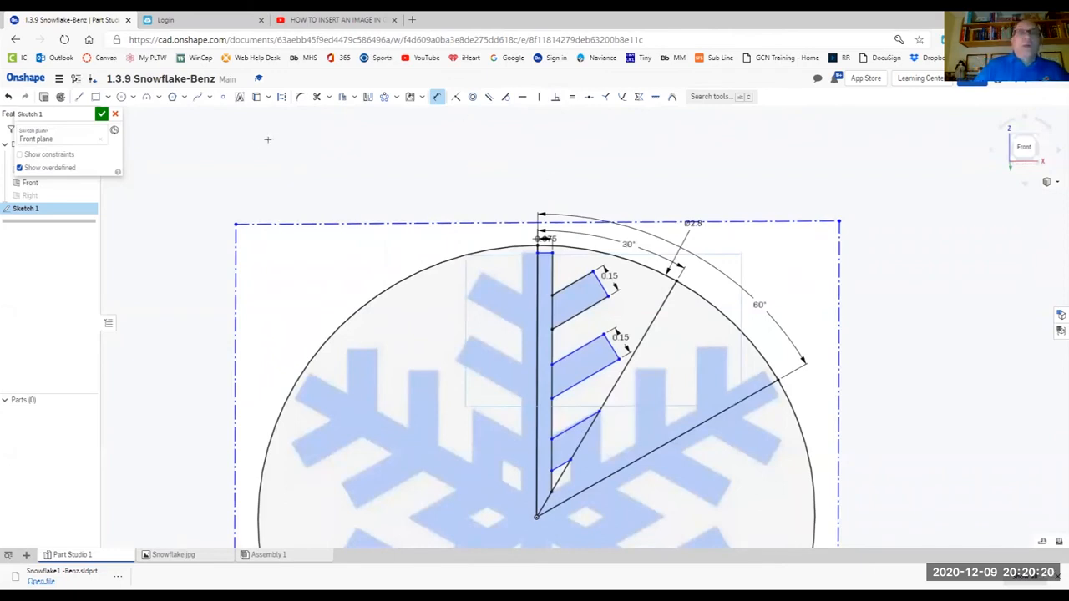
pyautogui.press('Escape')
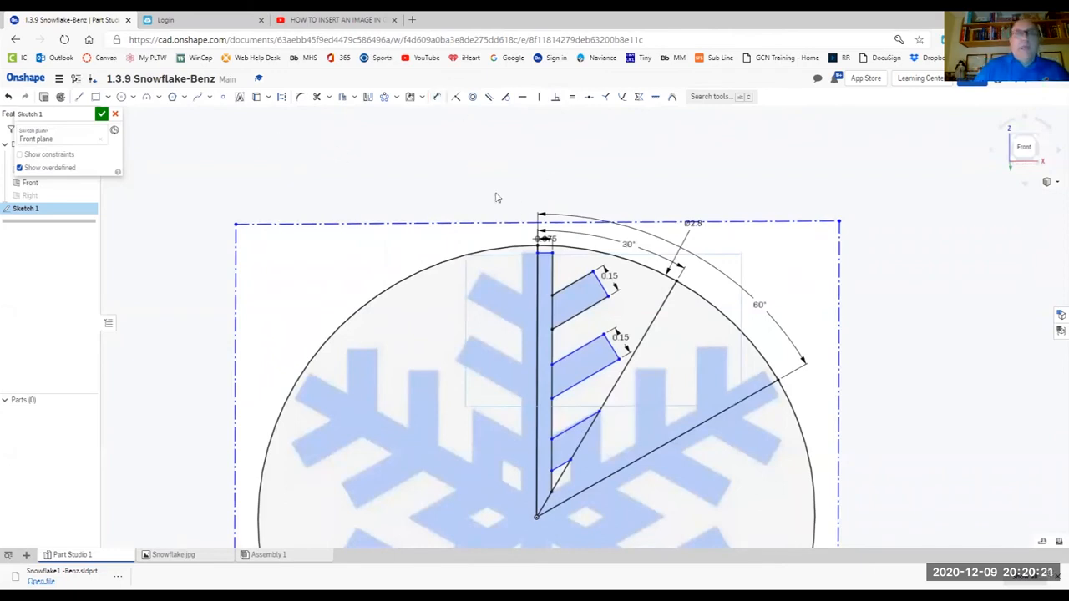
pyautogui.rightClick(535, 293)
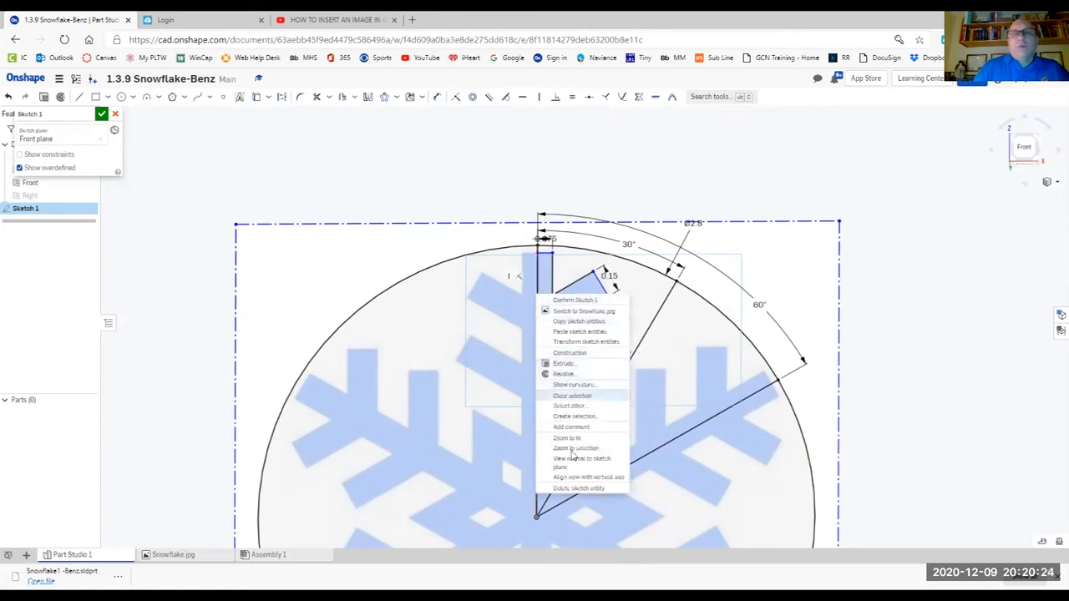
pyautogui.click(585, 489)
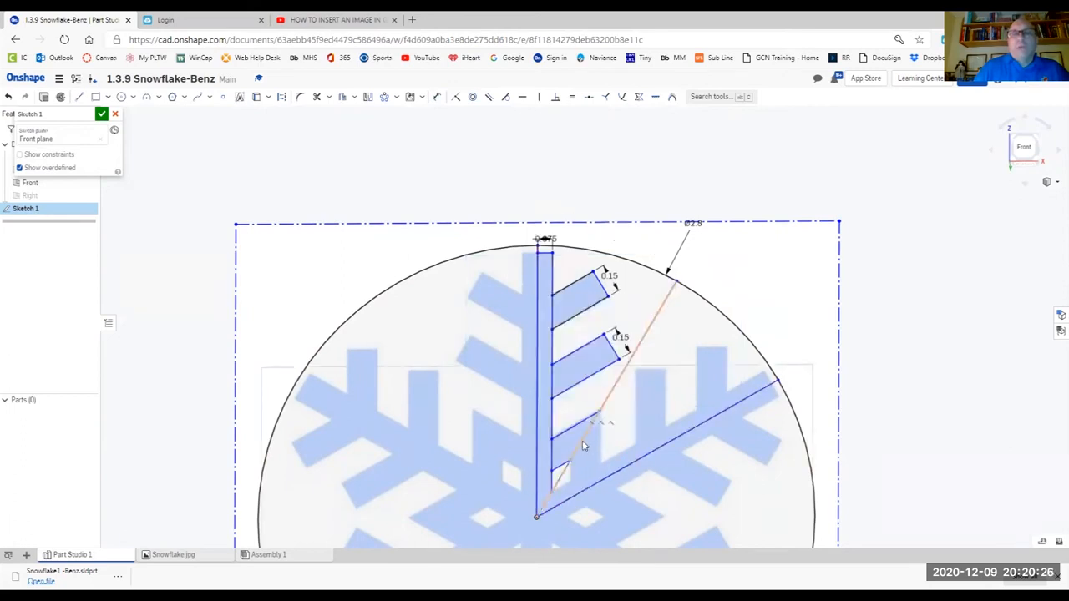
pyautogui.rightClick(657, 453)
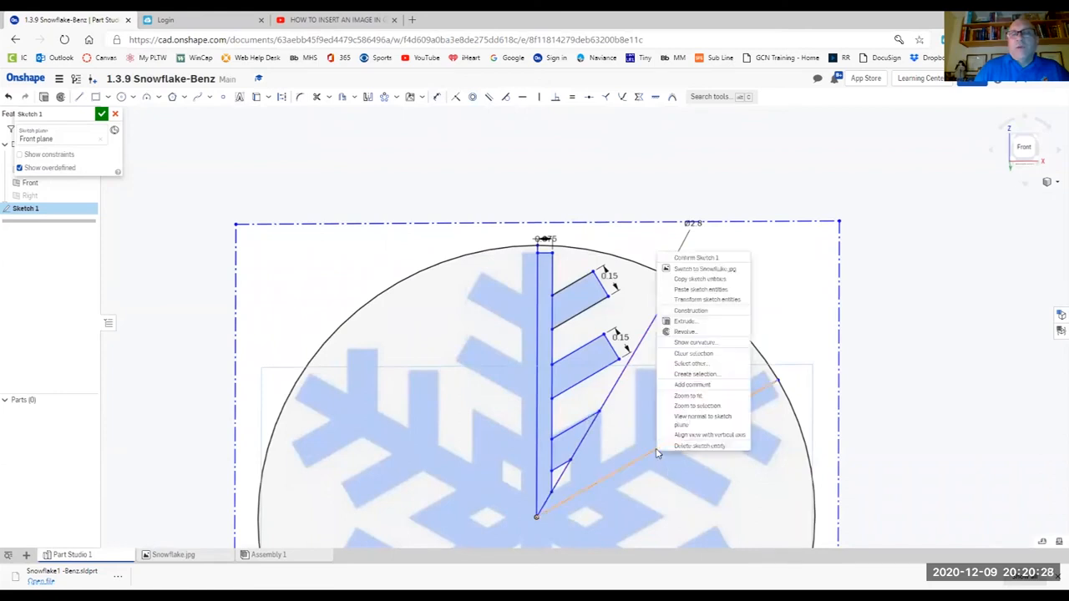
pyautogui.click(702, 447)
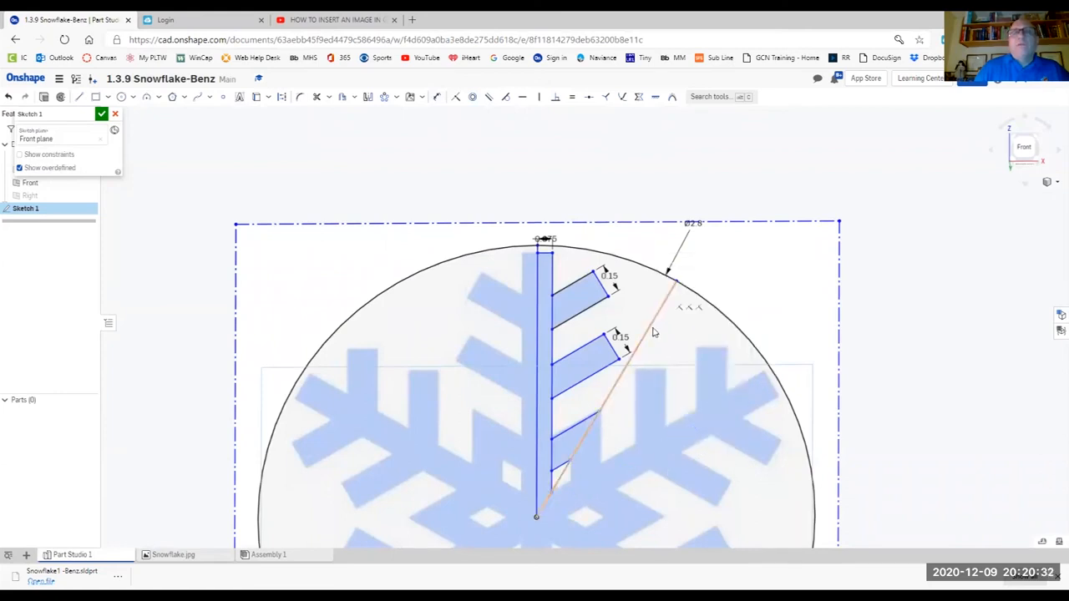
pyautogui.rightClick(536, 401)
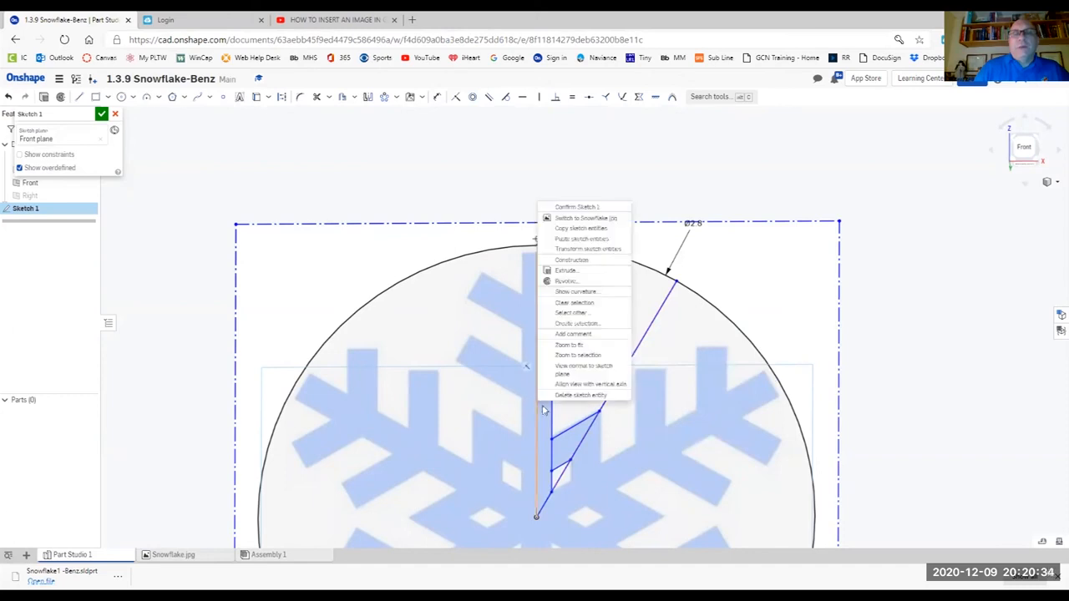
pyautogui.click(570, 396)
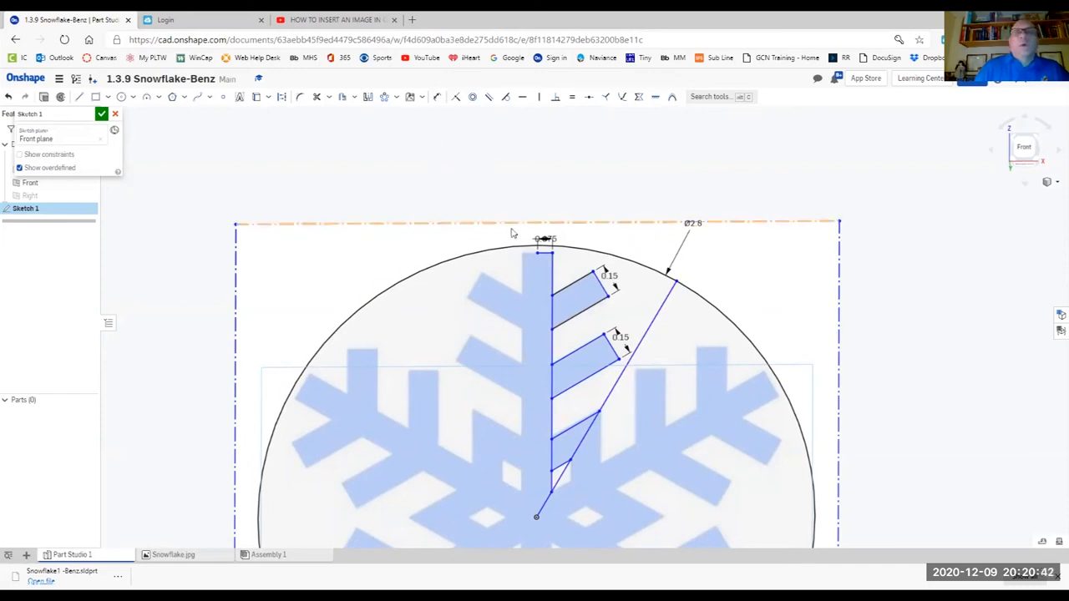
# Mirror the traced arm profile, including both branches and the inner slanted lines, about the 30° line
pyautogui.moveTo(513, 237)
pyautogui.mouseDown()
pyautogui.moveTo(647, 289)
pyautogui.moveTo(627, 275)
pyautogui.mouseUp()
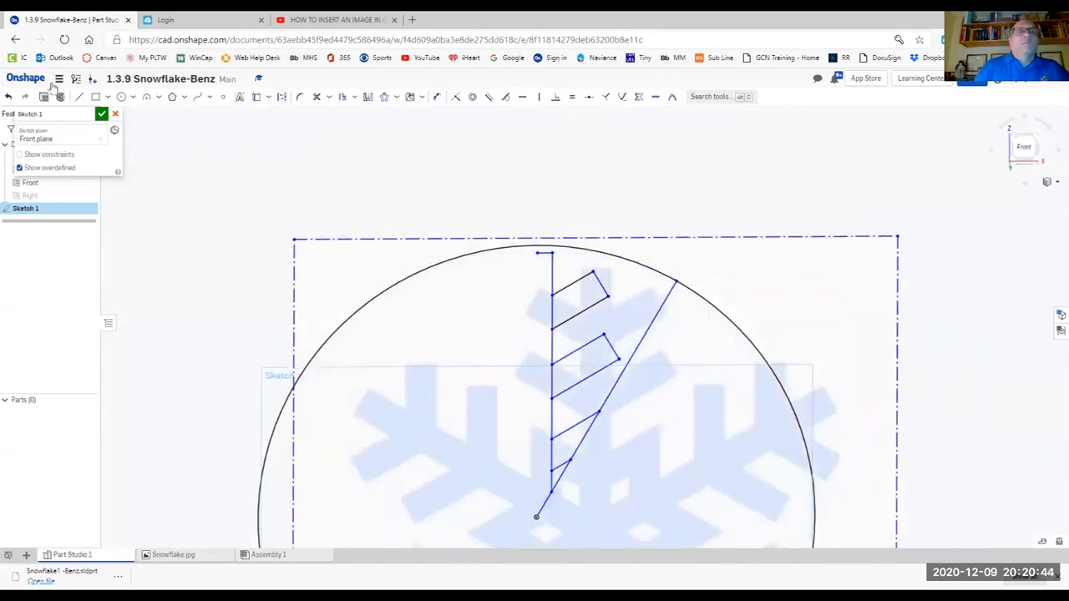
pyautogui.click(8, 97)
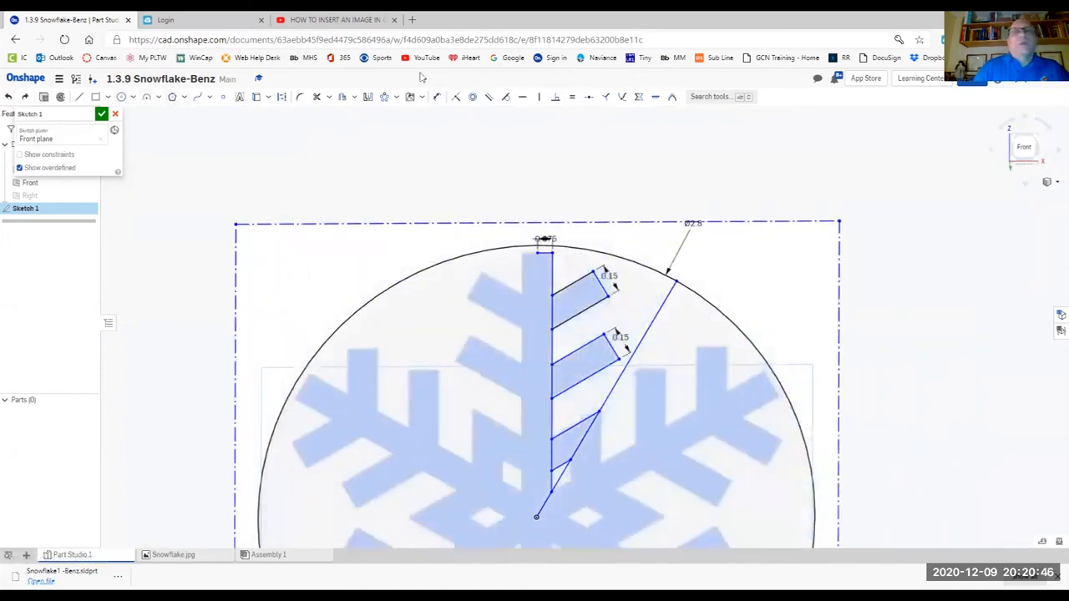
pyautogui.click(369, 98)
pyautogui.moveTo(500, 227)
pyautogui.mouseDown()
pyautogui.moveTo(649, 291)
pyautogui.moveTo(671, 430)
pyautogui.moveTo(630, 501)
pyautogui.mouseUp()
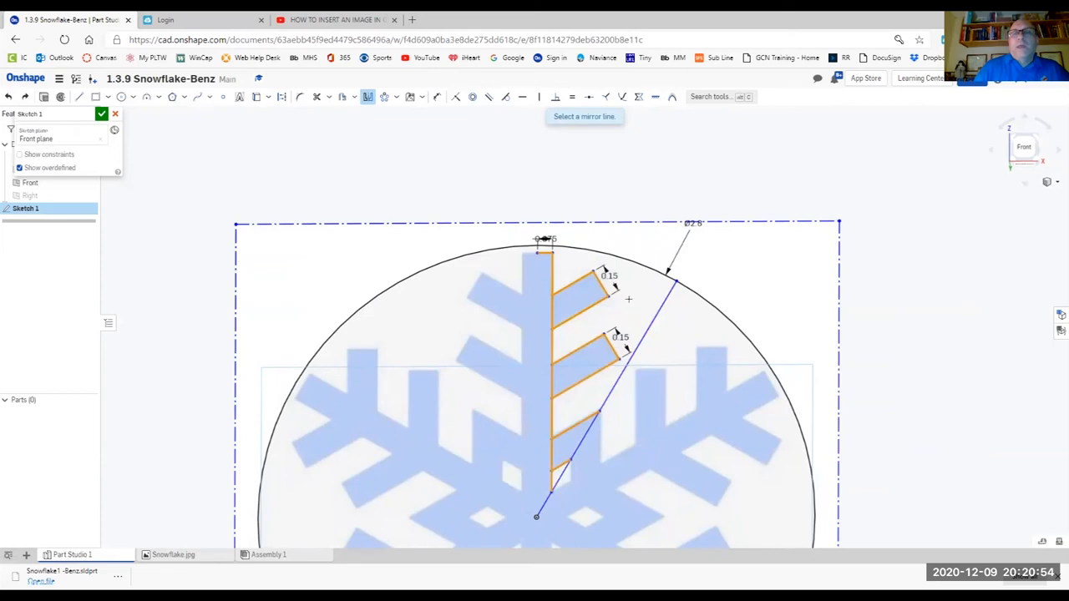
pyautogui.click(653, 322)
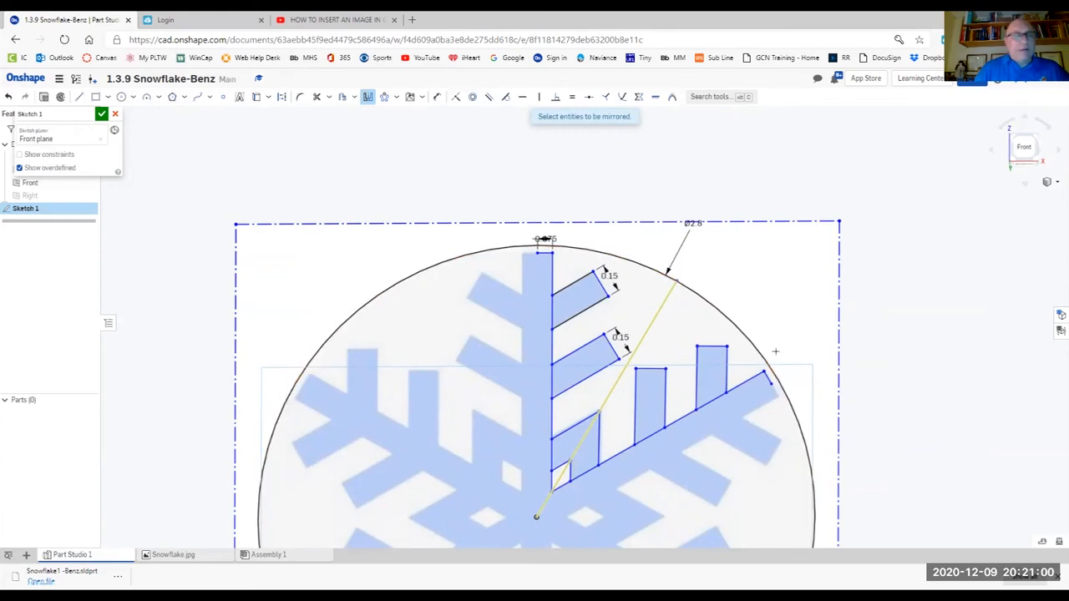
pyautogui.press('Escape')
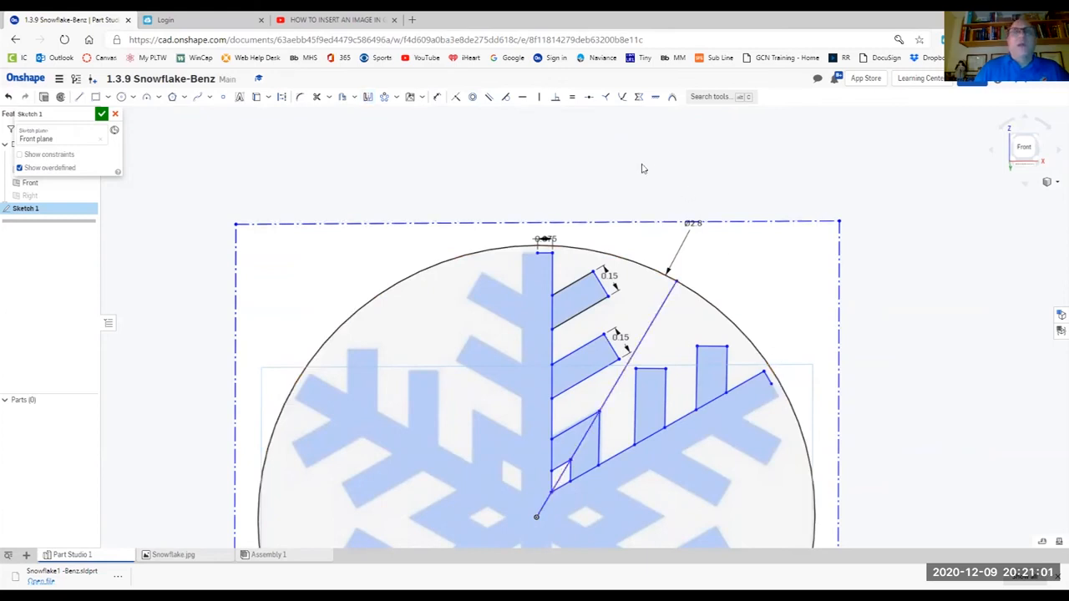
# Trim the arm-edge segments crossing the branch bases and the inner band on both the original and mirrored halves
pyautogui.click(317, 97)
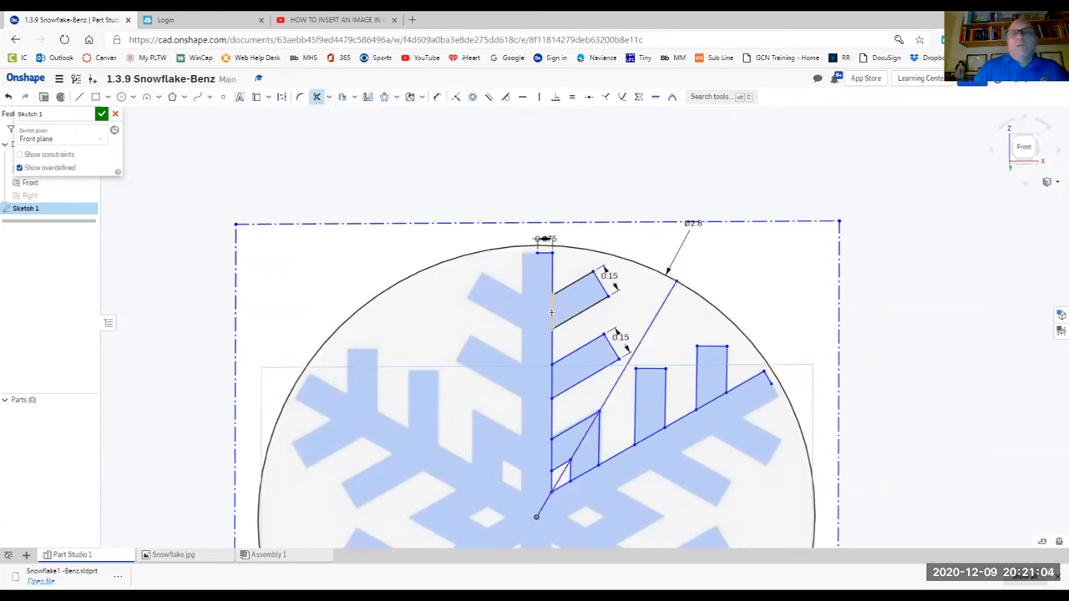
pyautogui.click(552, 312)
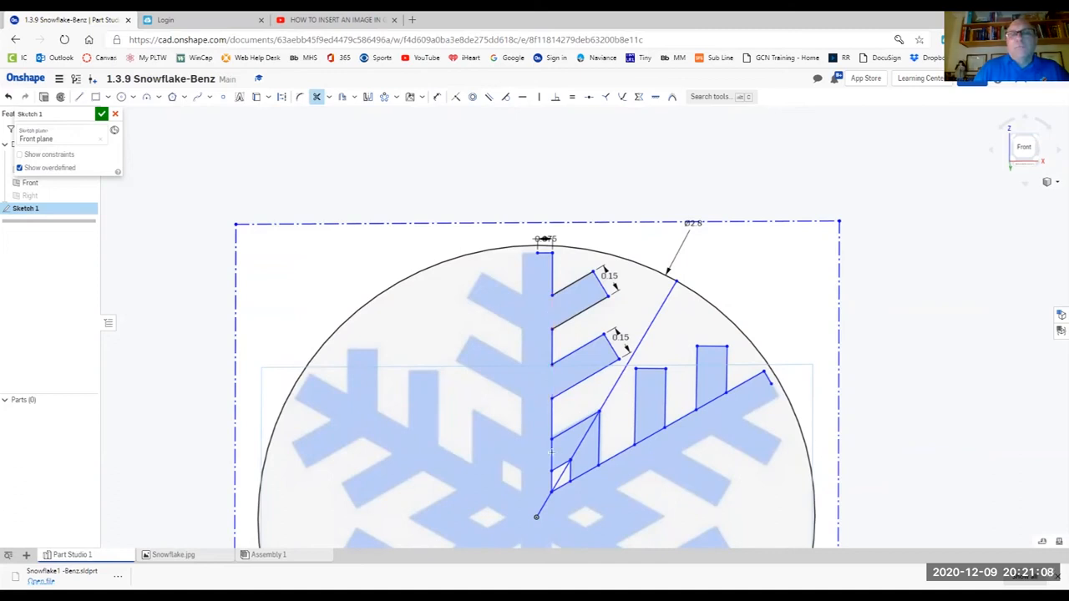
pyautogui.click(582, 474)
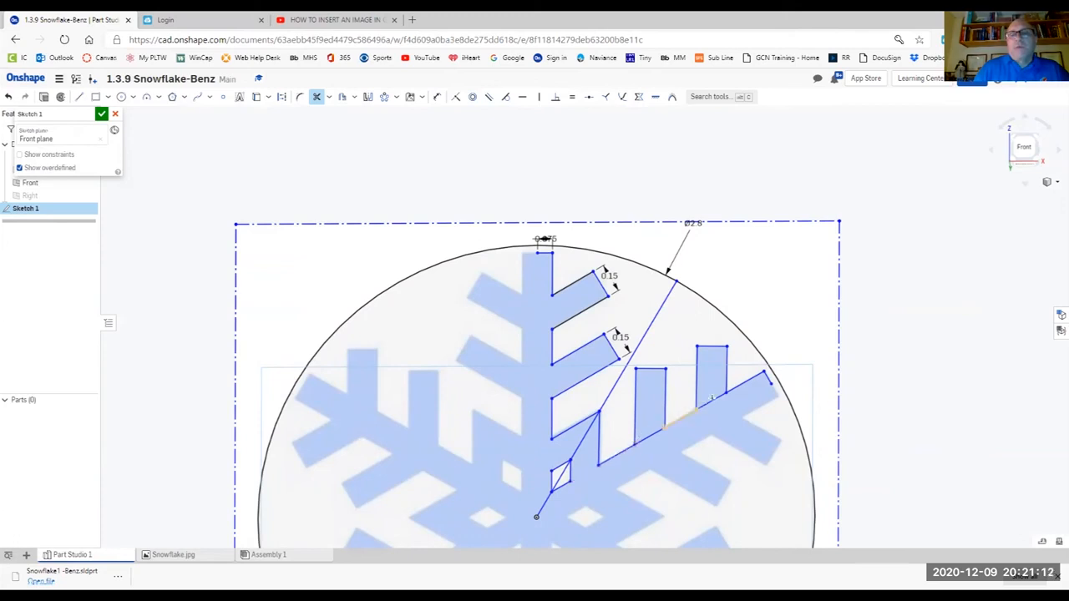
pyautogui.click(650, 436)
pyautogui.press('Escape')
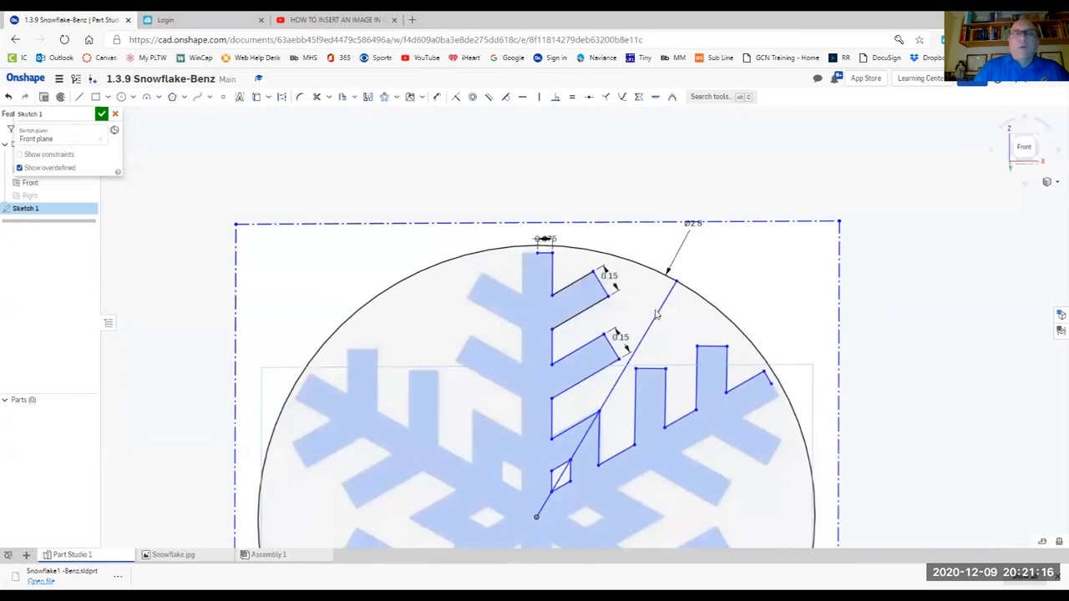
# Delete the 30° mirror line and the 2.8 diameter circle from the sketch
pyautogui.rightClick(657, 319)
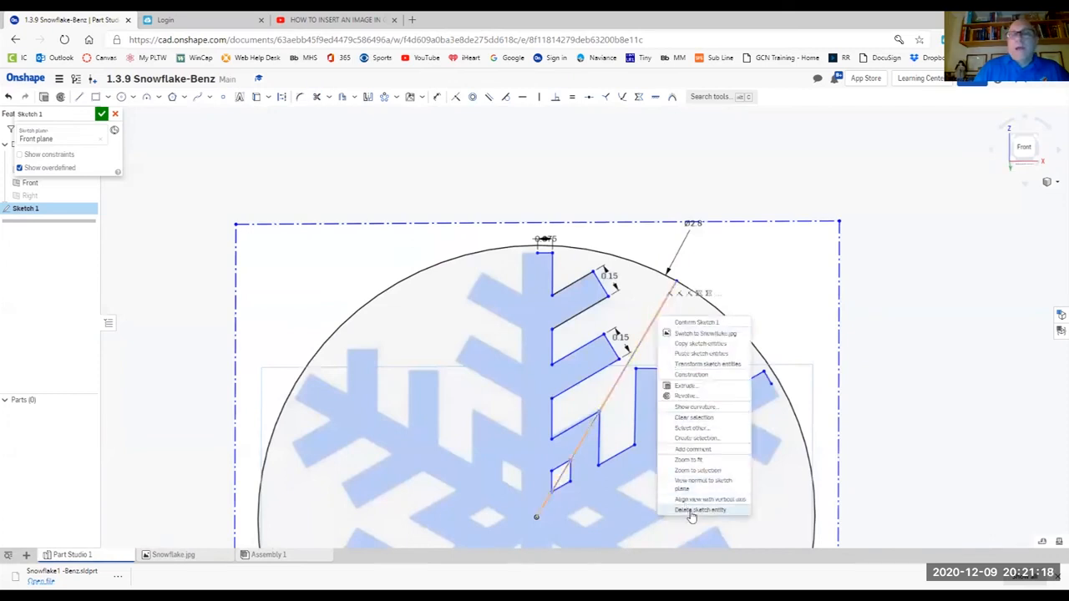
pyautogui.click(690, 511)
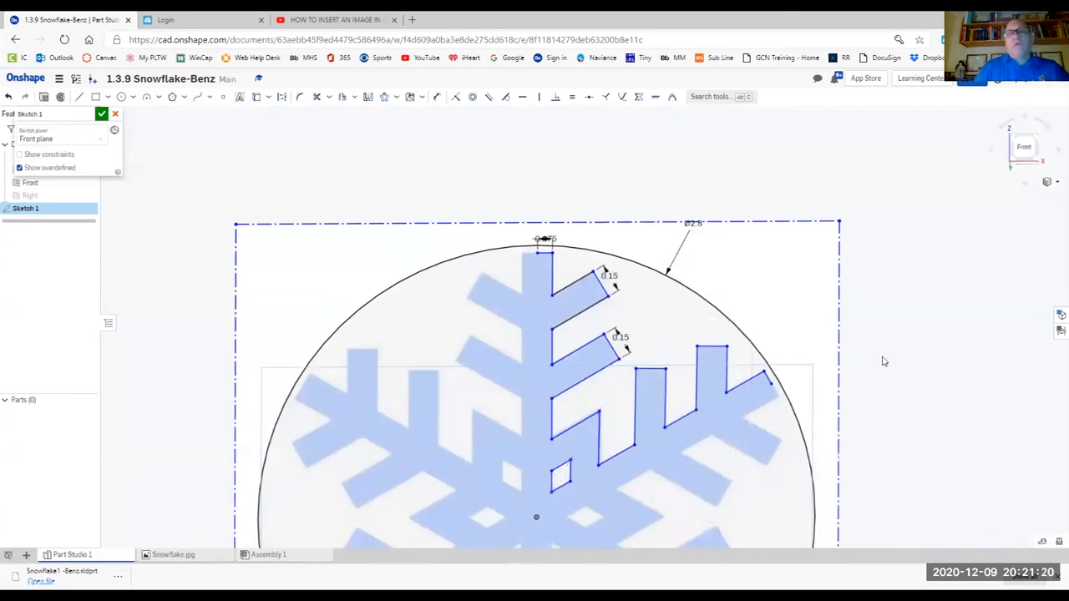
pyautogui.rightClick(722, 312)
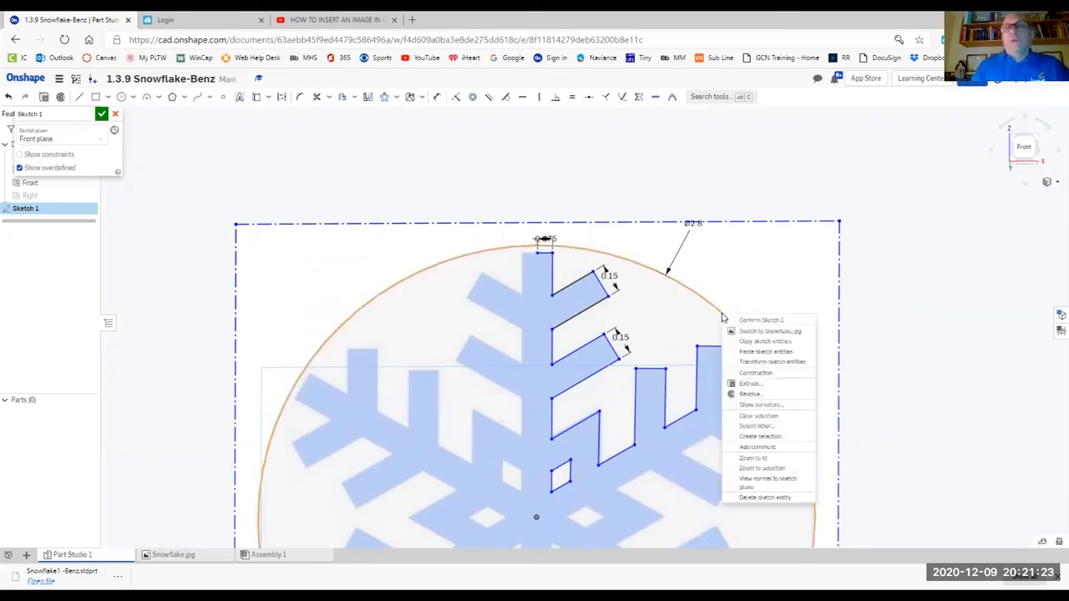
pyautogui.click(751, 497)
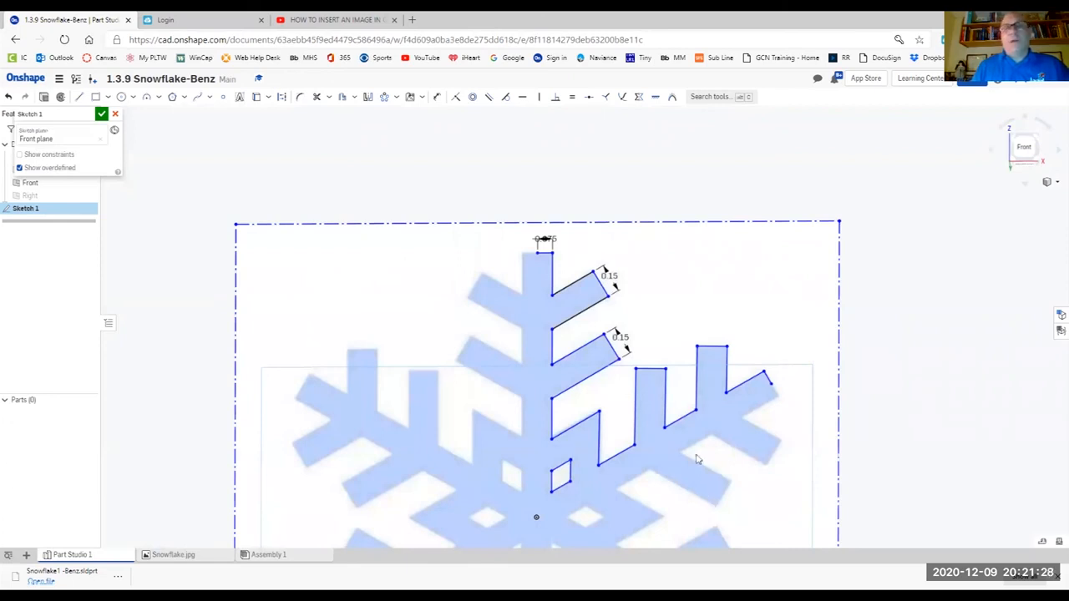
# Create a circular pattern of the trimmed outline and inner diamond about the origin with 6 instances
pyautogui.moveTo(689, 433); pyautogui.dragTo(691, 390, button='middle')
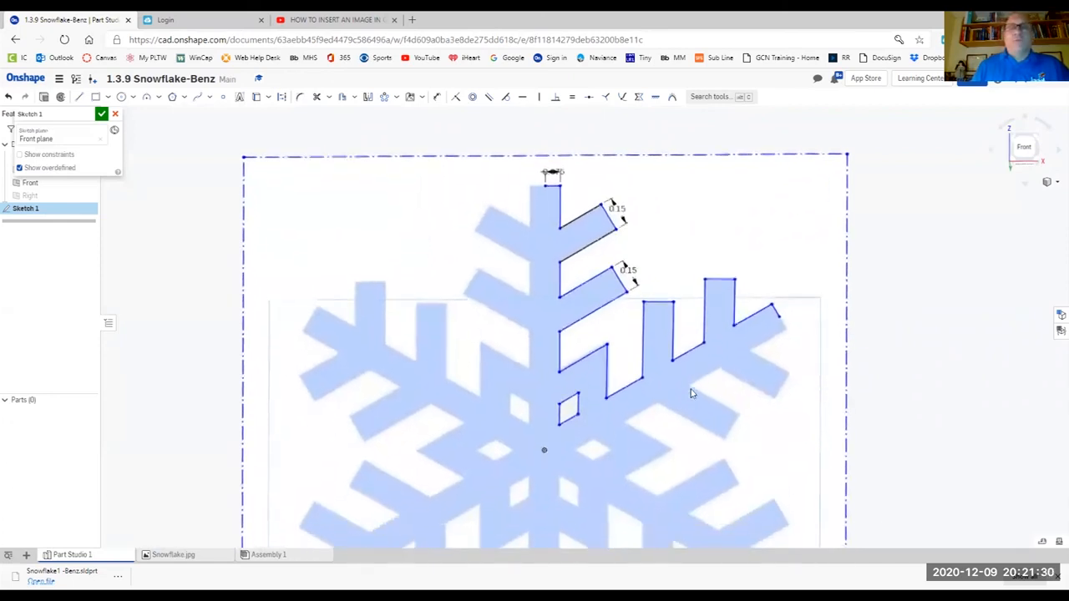
pyautogui.scroll(-3, 691, 389)
pyautogui.moveTo(681, 435); pyautogui.dragTo(664, 389, button='middle')
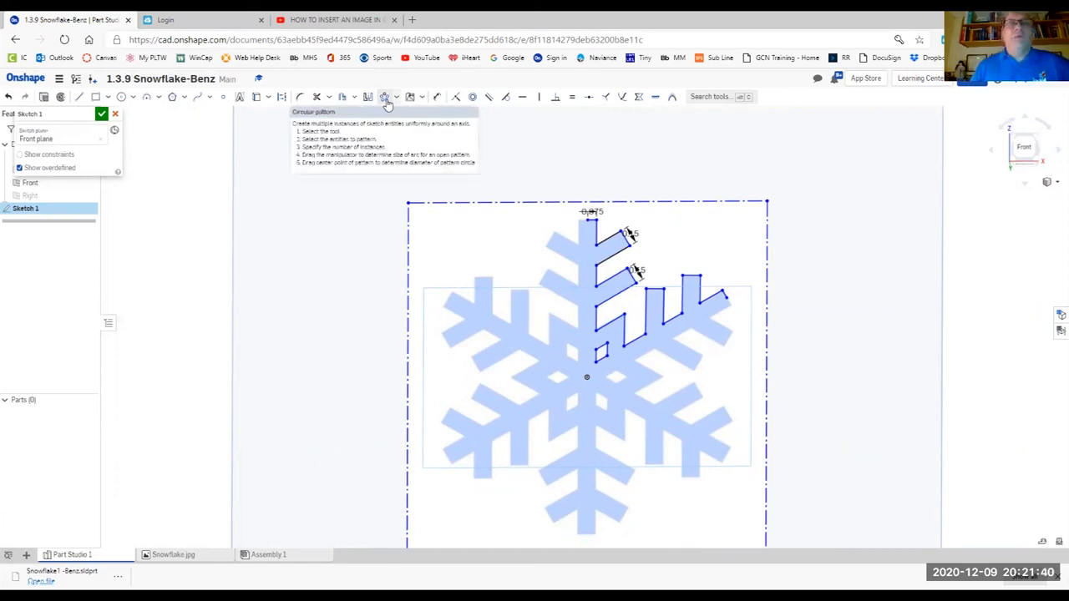
pyautogui.click(386, 100)
pyautogui.moveTo(548, 181)
pyautogui.mouseDown()
pyautogui.moveTo(656, 247)
pyautogui.moveTo(735, 378)
pyautogui.mouseUp()
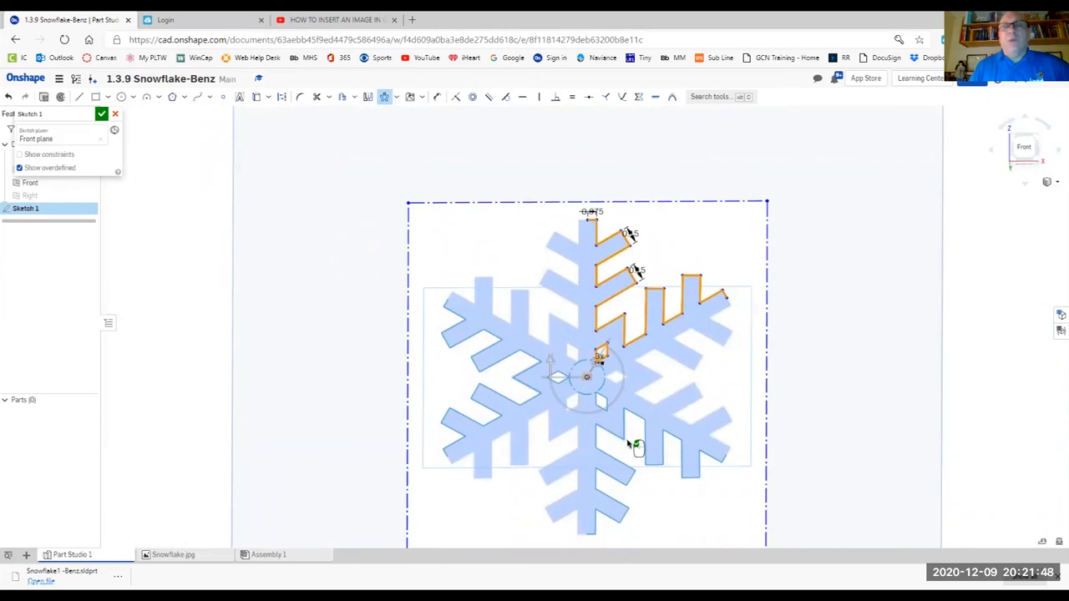
pyautogui.click(598, 357)
pyautogui.click(598, 357)
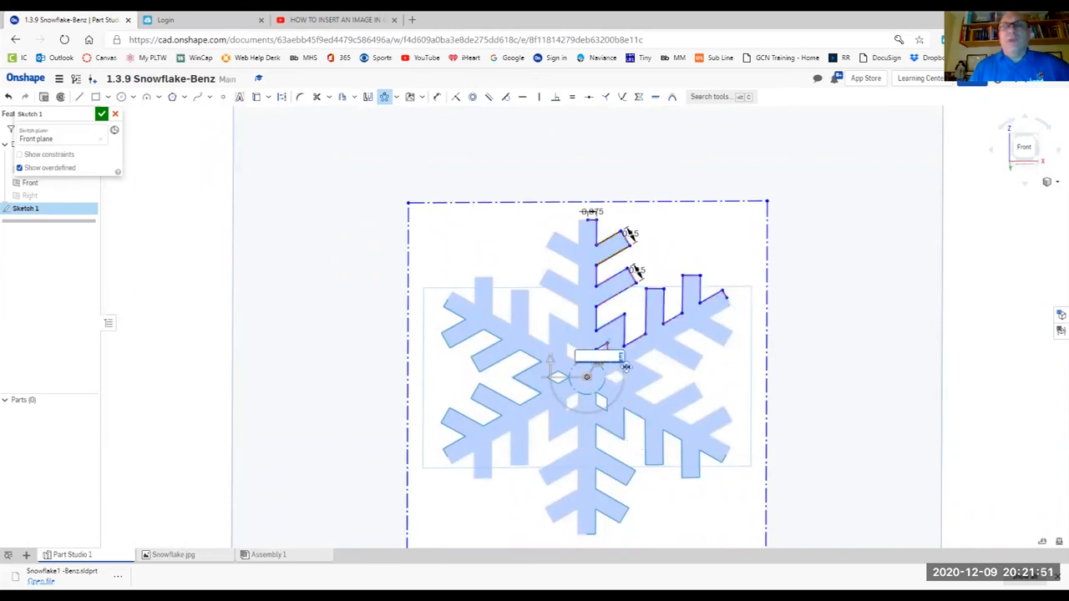
pyautogui.click(707, 406)
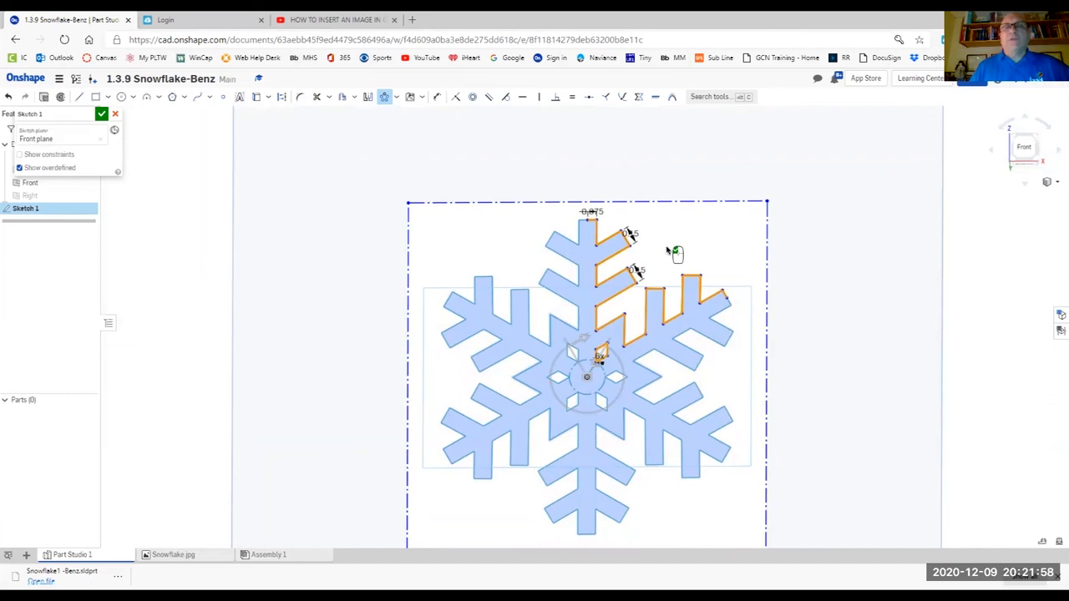
pyautogui.click(739, 230)
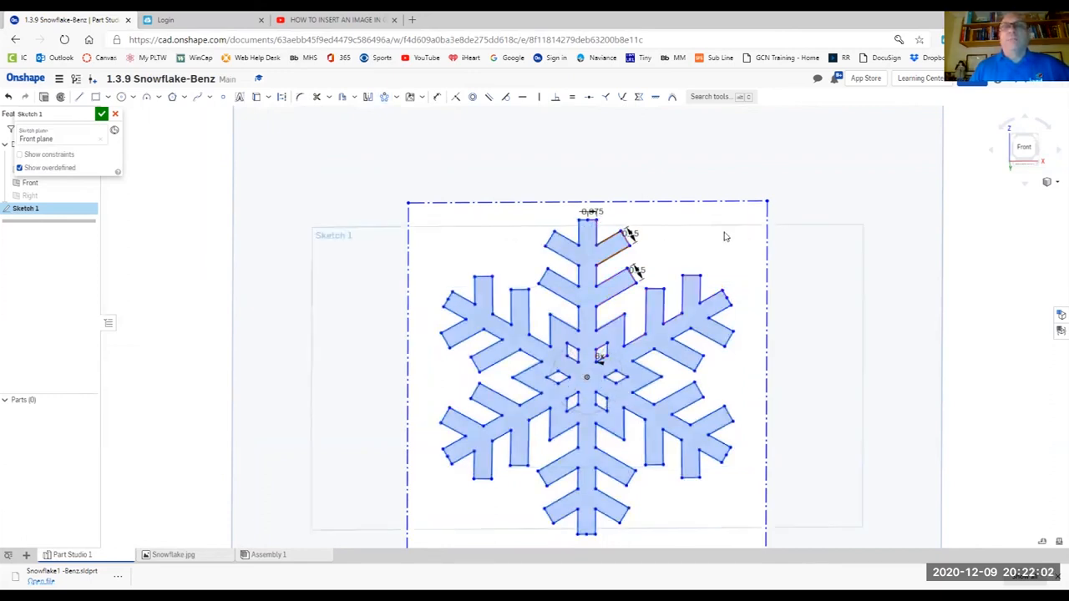
# Finish the snowflake sketch and extrude its face 0.125 in as a new solid, with the direction reversed to behind the Front plane
pyautogui.click(101, 114)
pyautogui.click(1036, 138)
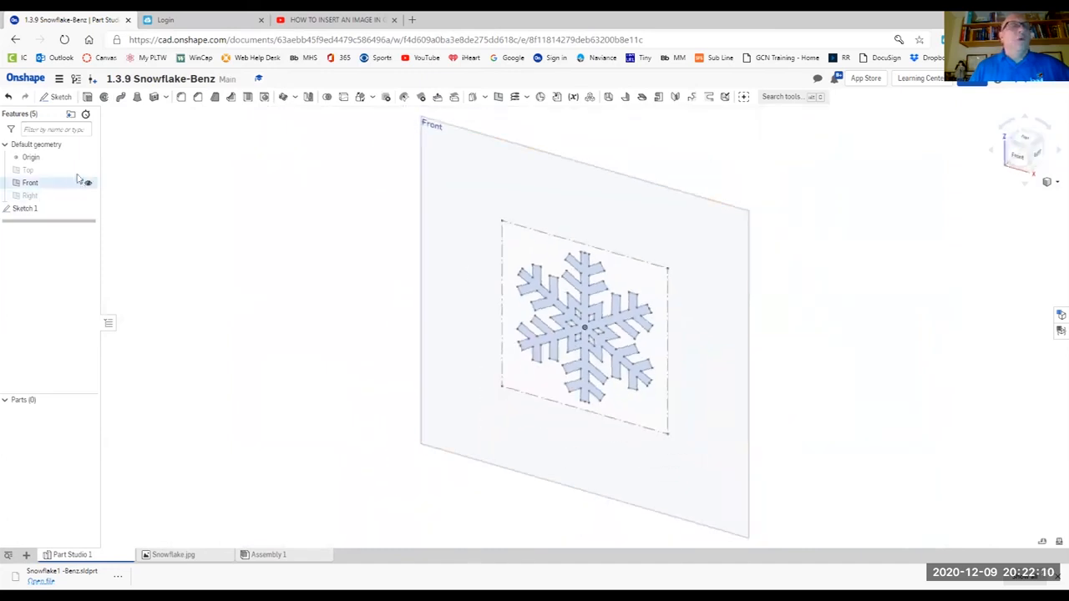
pyautogui.click(88, 98)
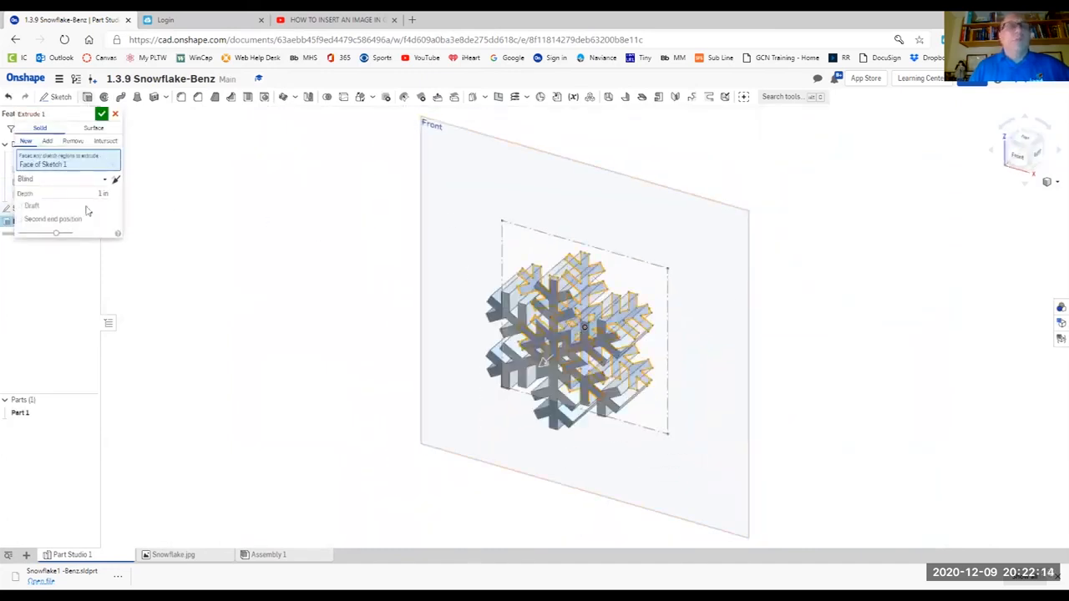
pyautogui.moveTo(545, 362); pyautogui.dragTo(644, 275)
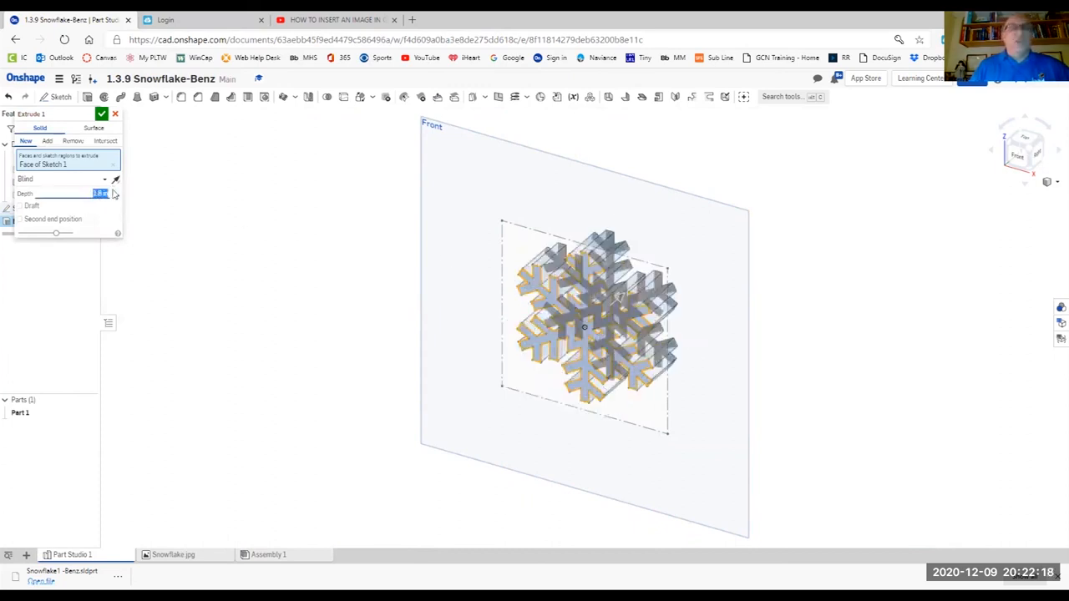
pyautogui.press('BackSpace')
pyautogui.write('125')
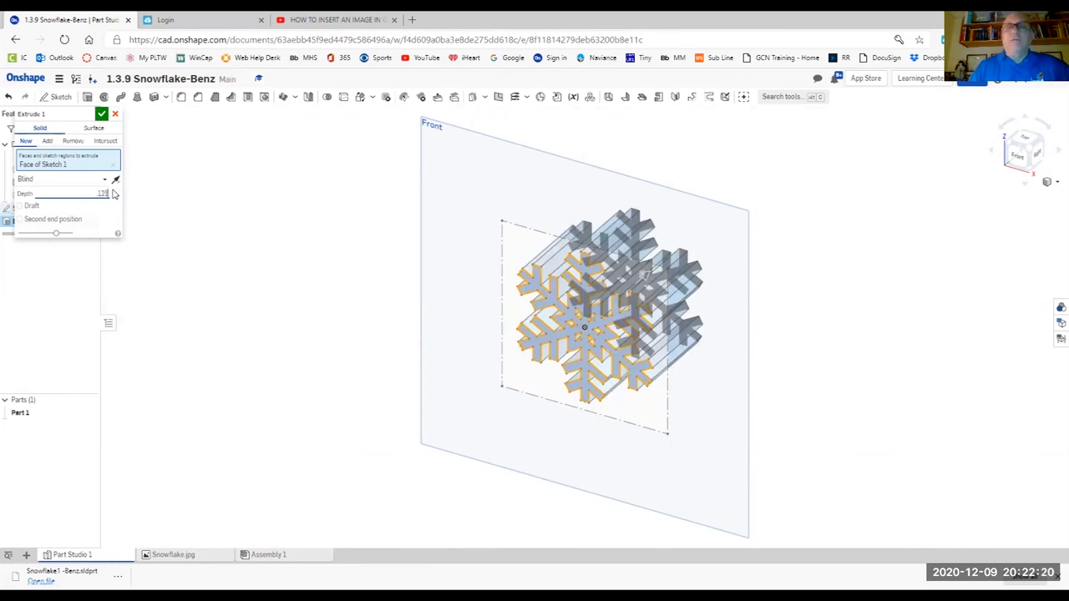
pyautogui.click(101, 114)
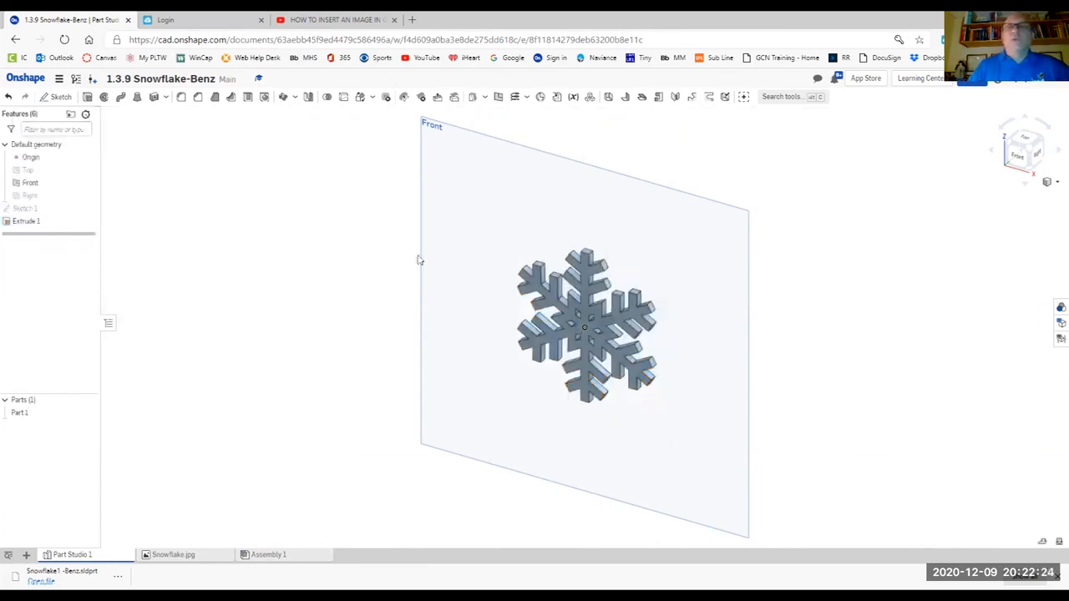
# Hide the Front plane so that only the extruded snowflake is displayed
pyautogui.moveTo(646, 331); pyautogui.dragTo(668, 277, button='right')
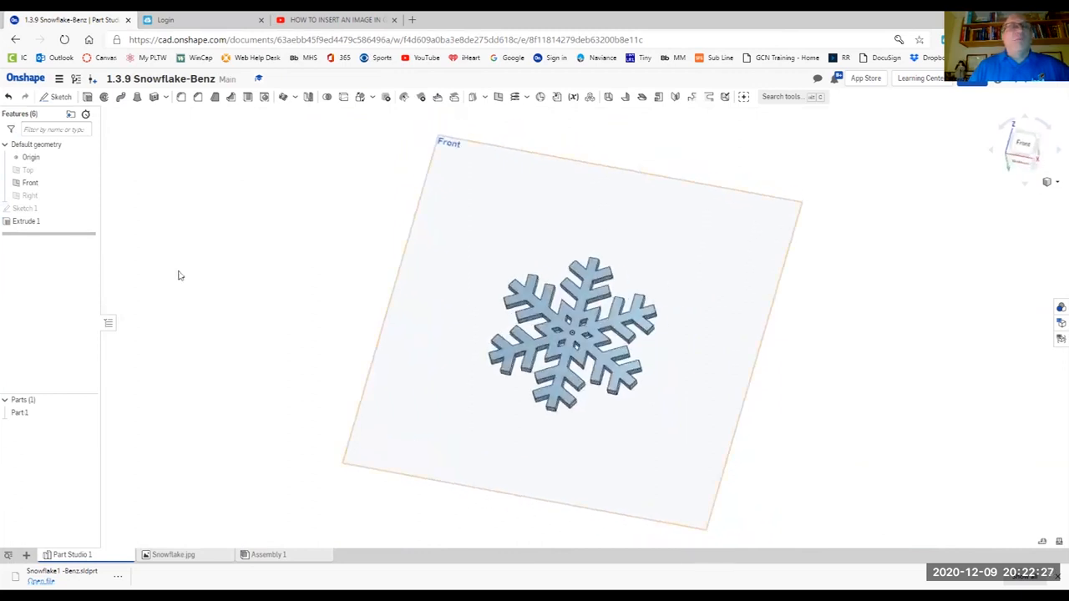
pyautogui.click(87, 183)
pyautogui.moveTo(680, 255); pyautogui.dragTo(666, 302, button='right')
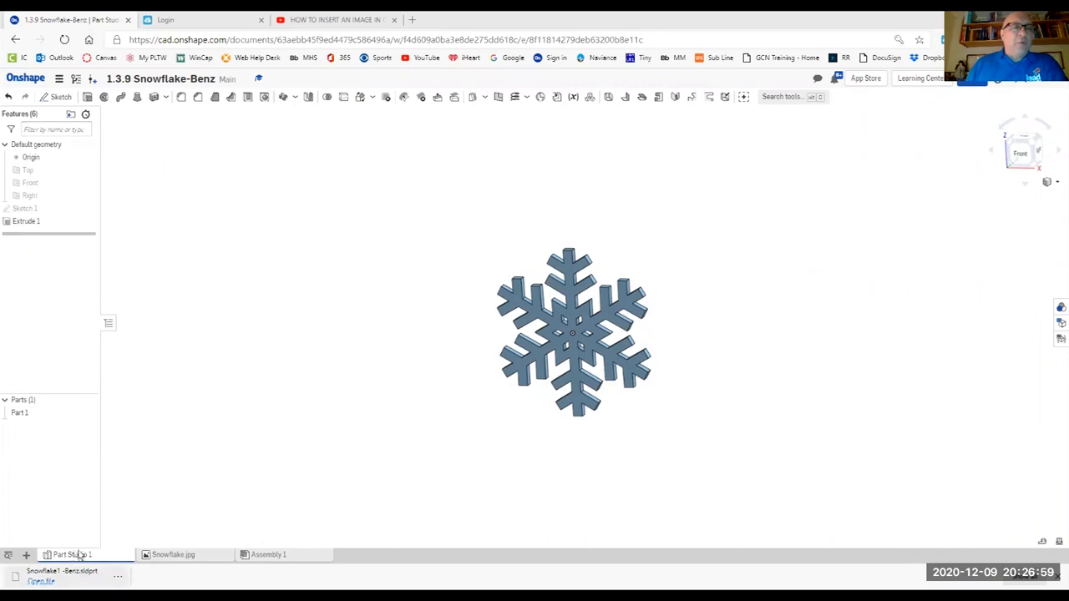
# Start an export of Part Studio 1 and name the file "1.3.9 Snowflake-" followed by the author's surname
pyautogui.moveTo(86, 560)
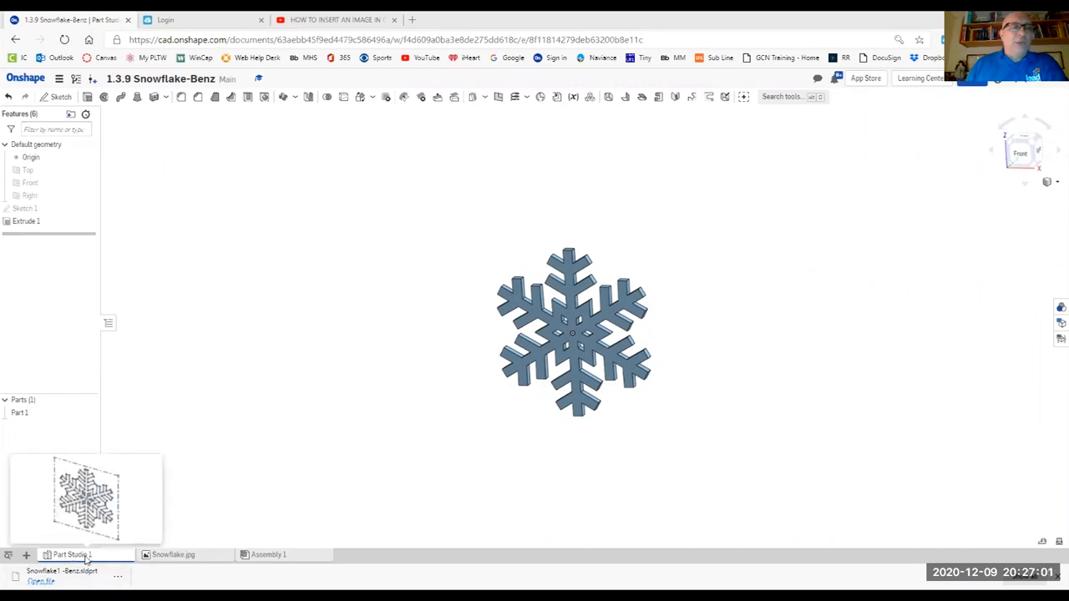
pyautogui.rightClick(85, 559)
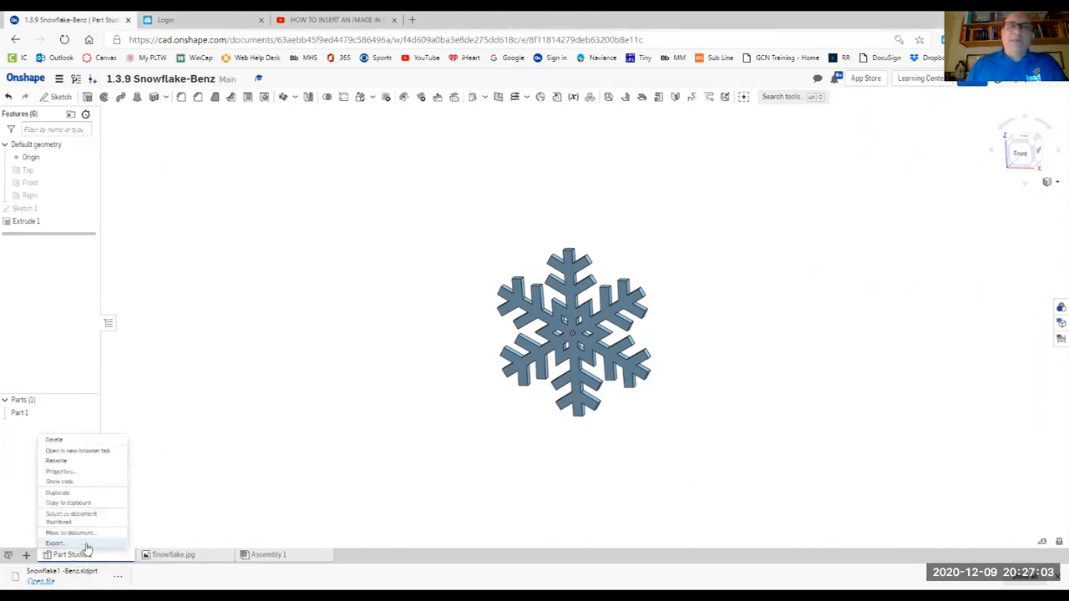
pyautogui.click(86, 545)
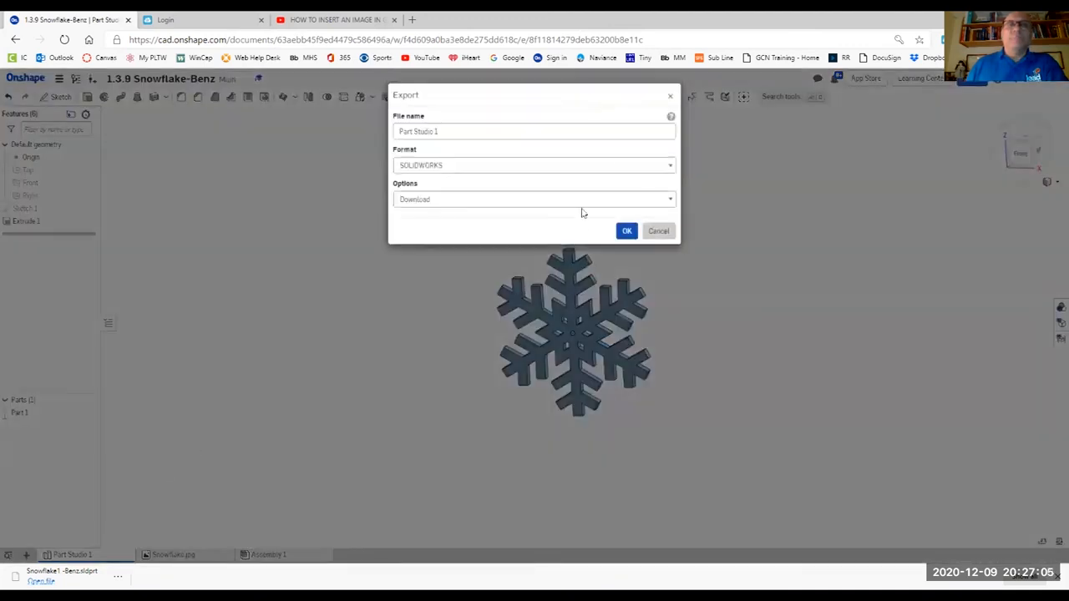
pyautogui.moveTo(507, 134); pyautogui.dragTo(341, 136)
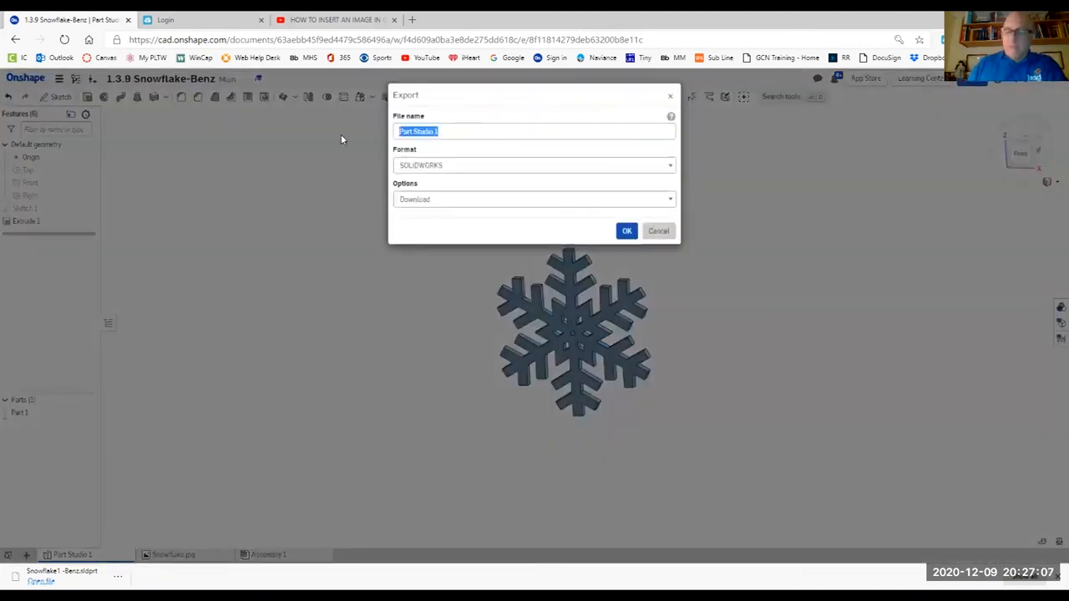
pyautogui.press('BackSpace')
pyautogui.write('1.3.')
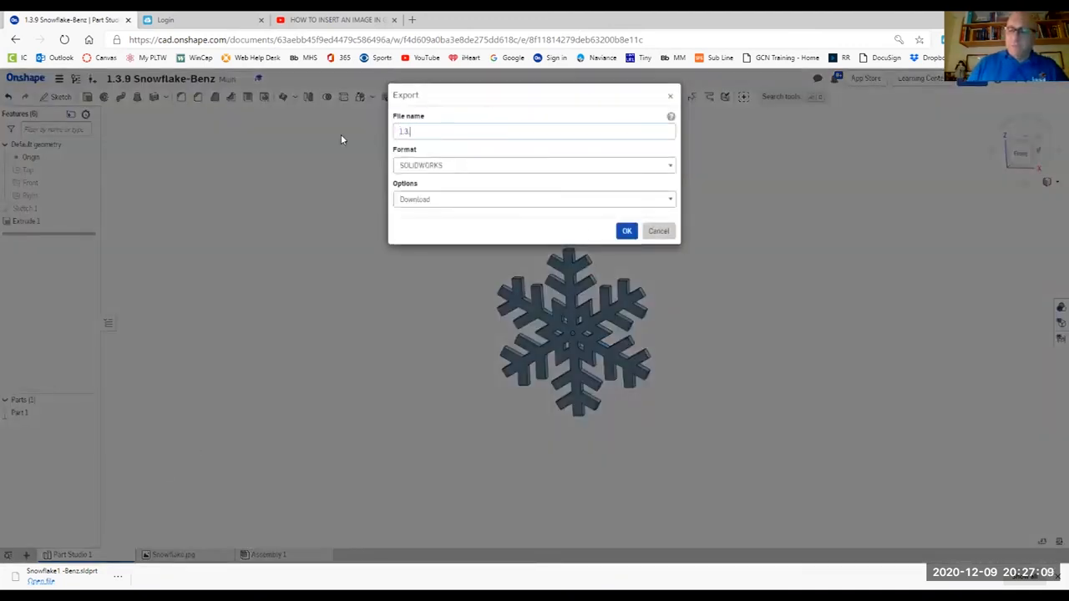
pyautogui.write('9 S')
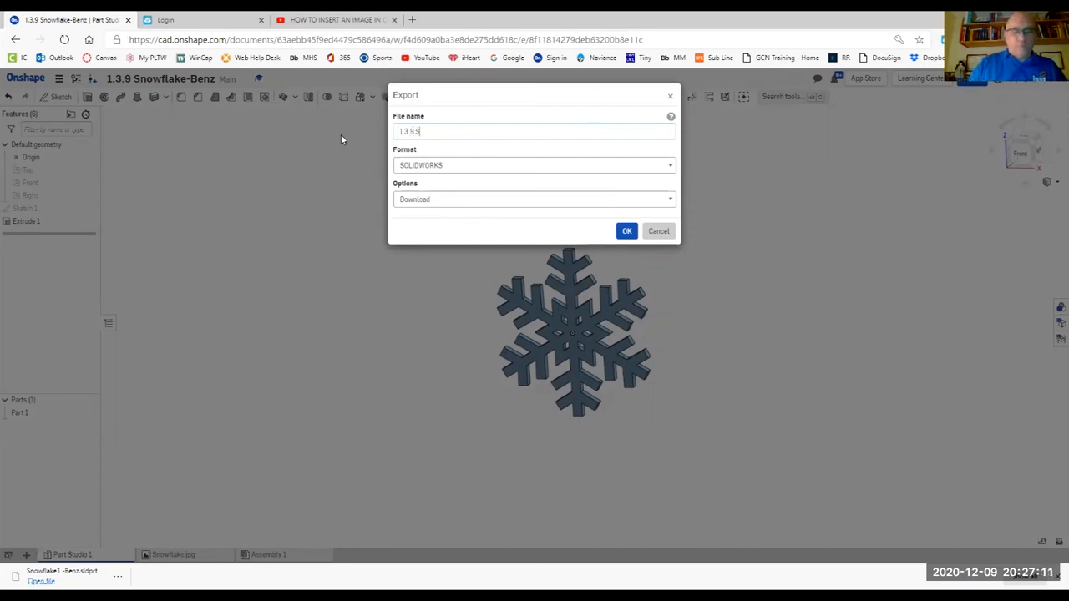
pyautogui.write('nowfla')
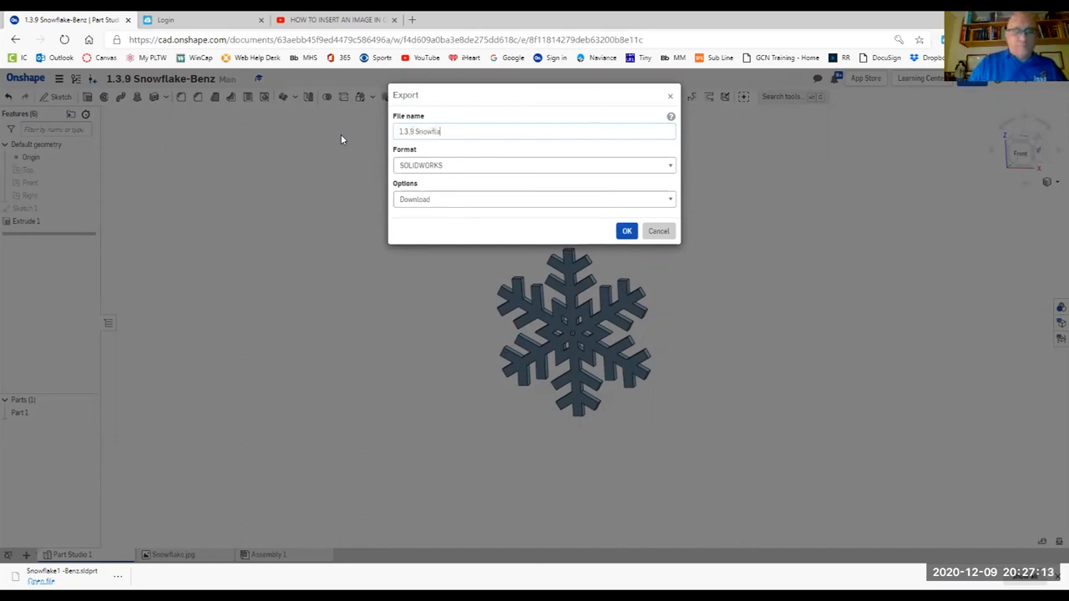
pyautogui.write('ke-Benz')
# Export the part studio in SOLIDWORKS format with the Download option
pyautogui.click(462, 172)
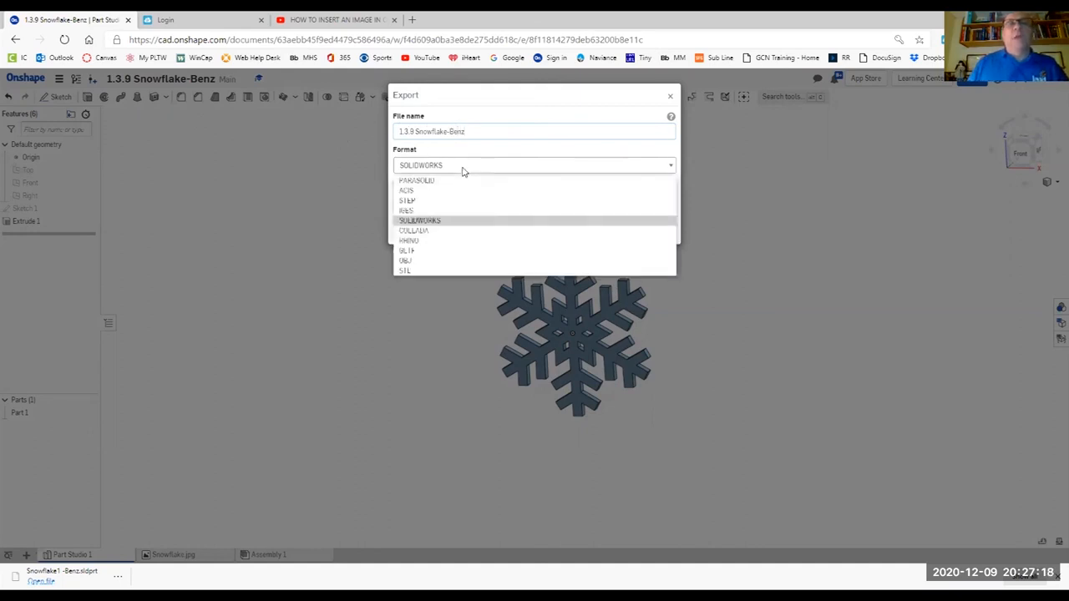
pyautogui.click(440, 220)
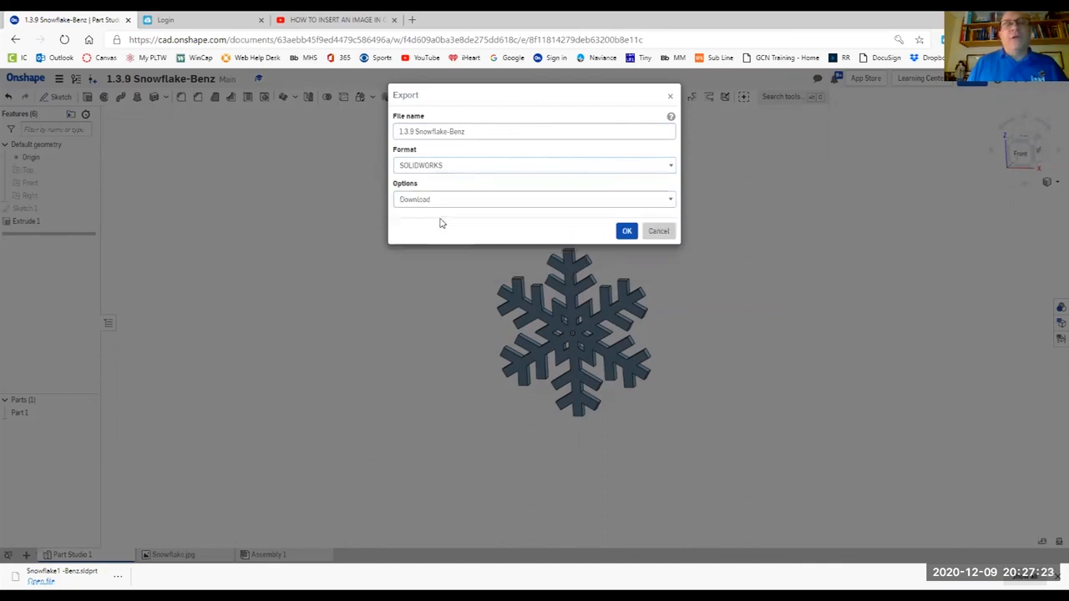
pyautogui.click(626, 233)
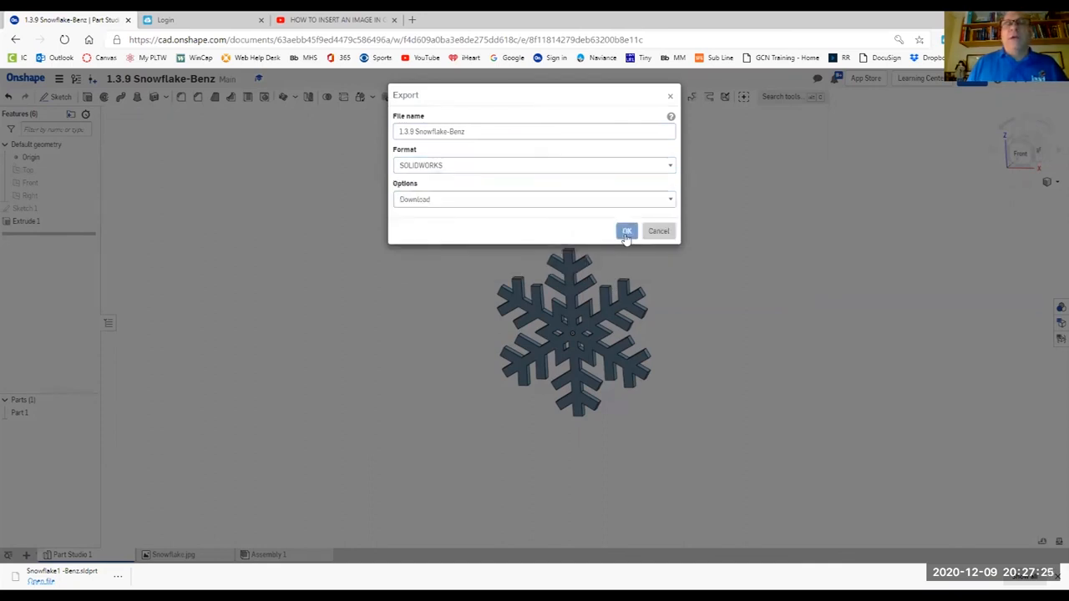